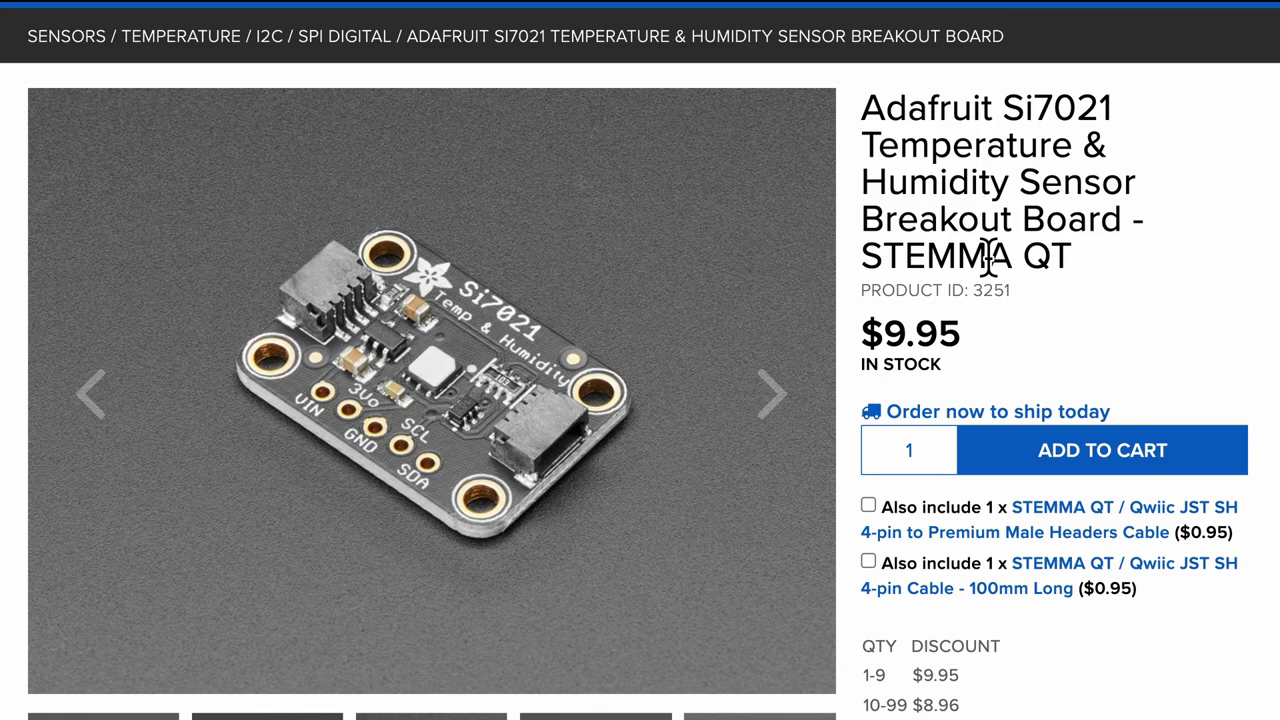
Highlight the Si7021 and VEML7700 product names, then enlarge the schematic's Power supply section
double_click(1045, 106)
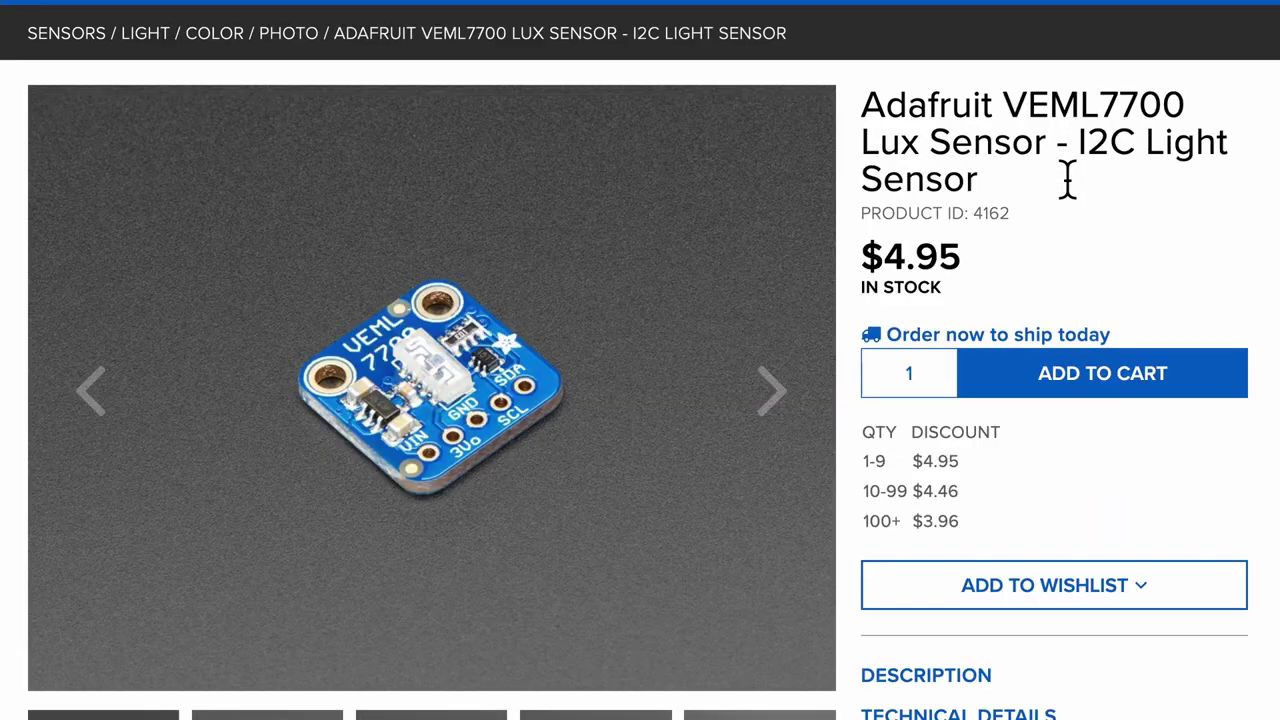
double_click(1060, 125)
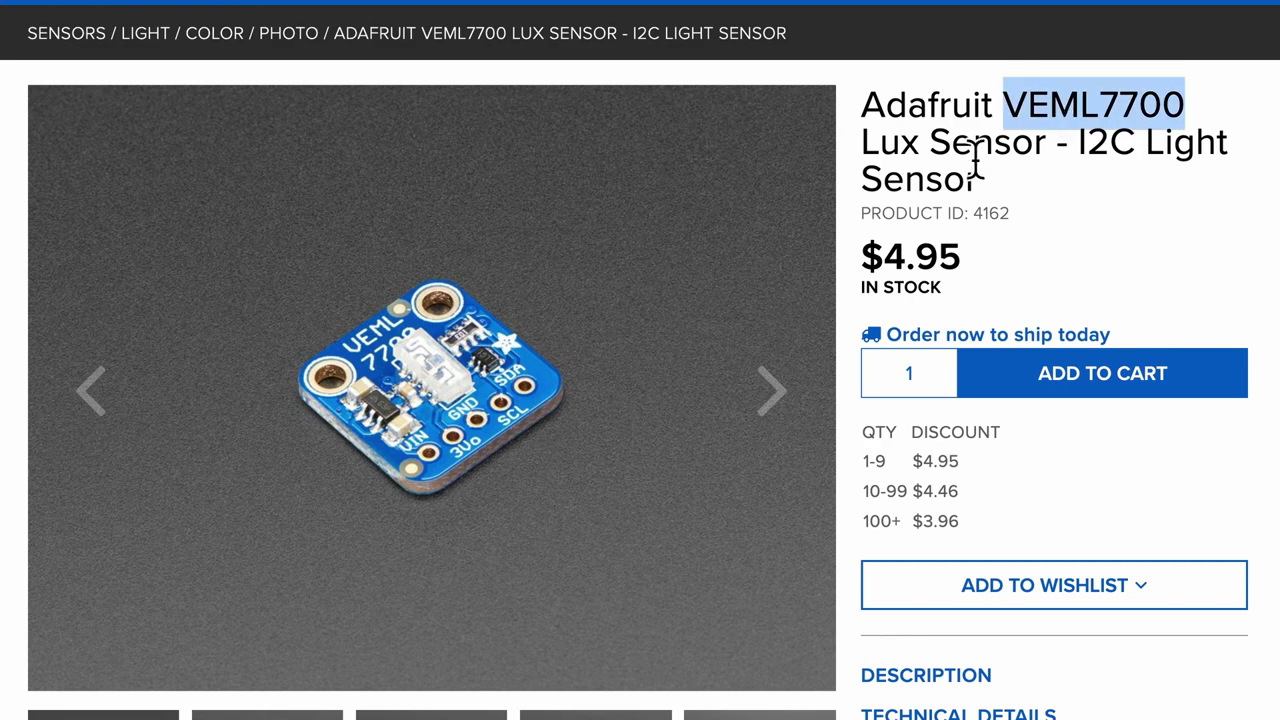
drag(864, 158, 1046, 163)
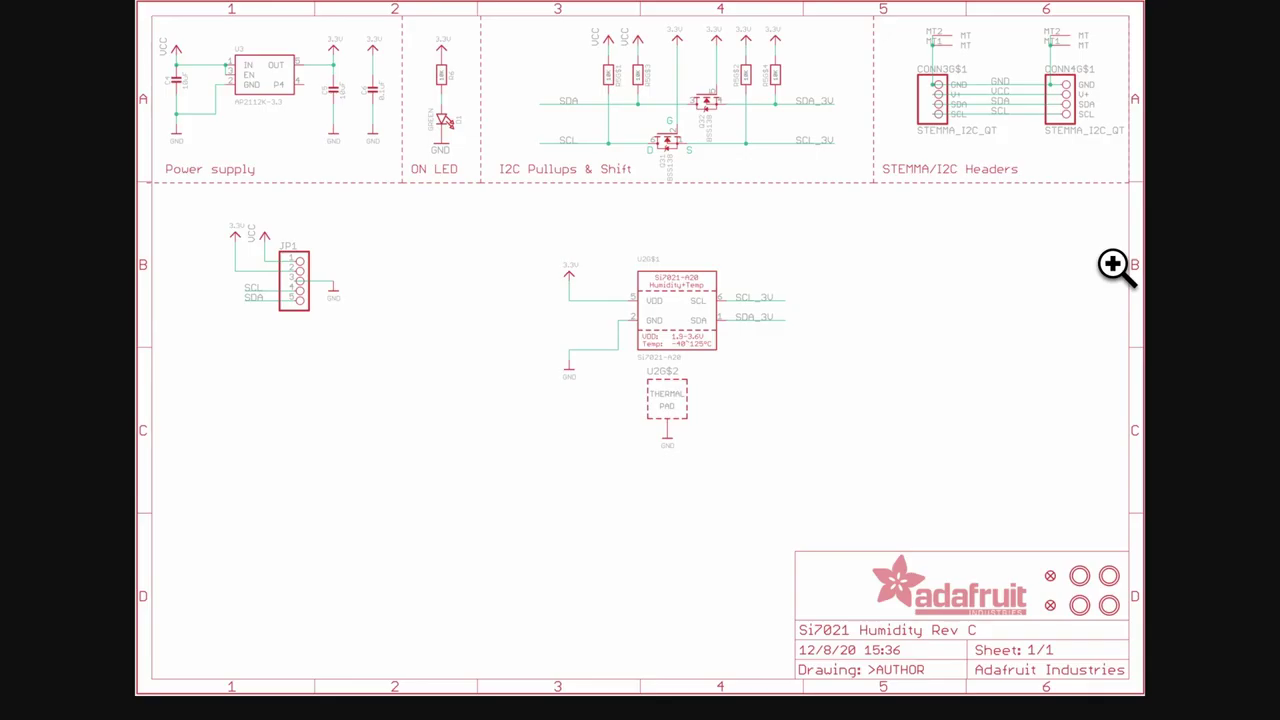
click(283, 96)
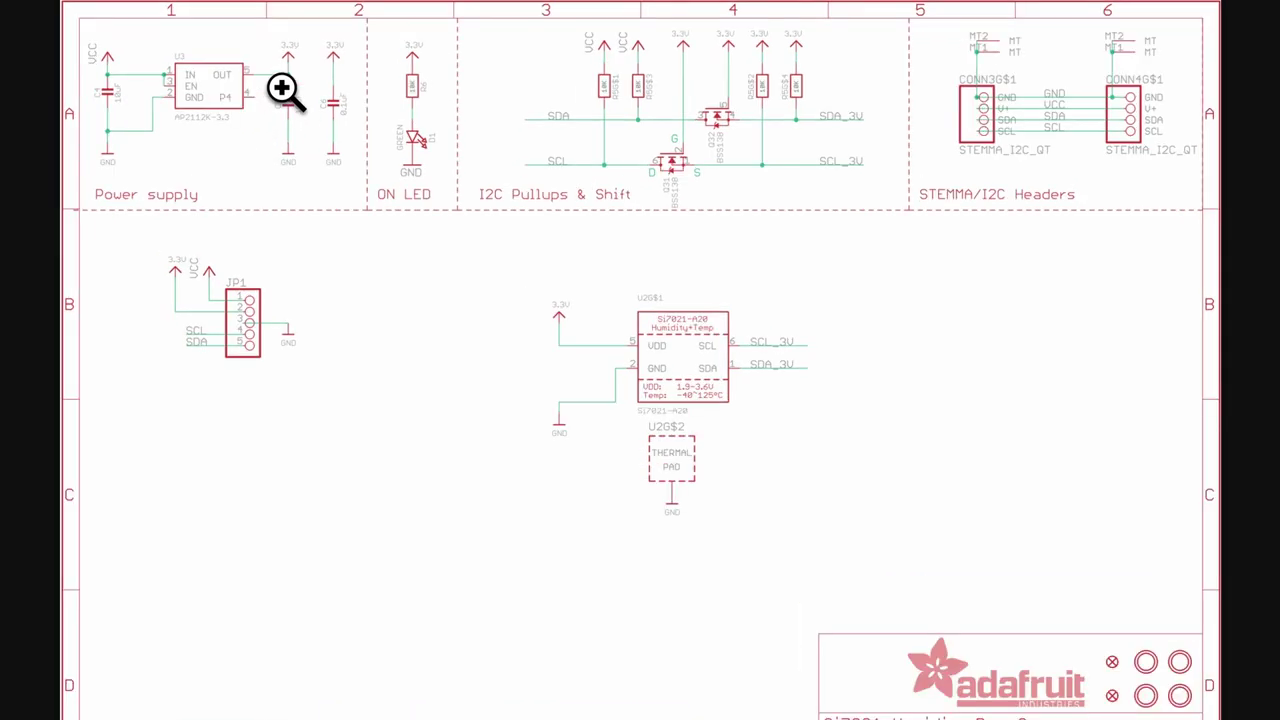
click(266, 106)
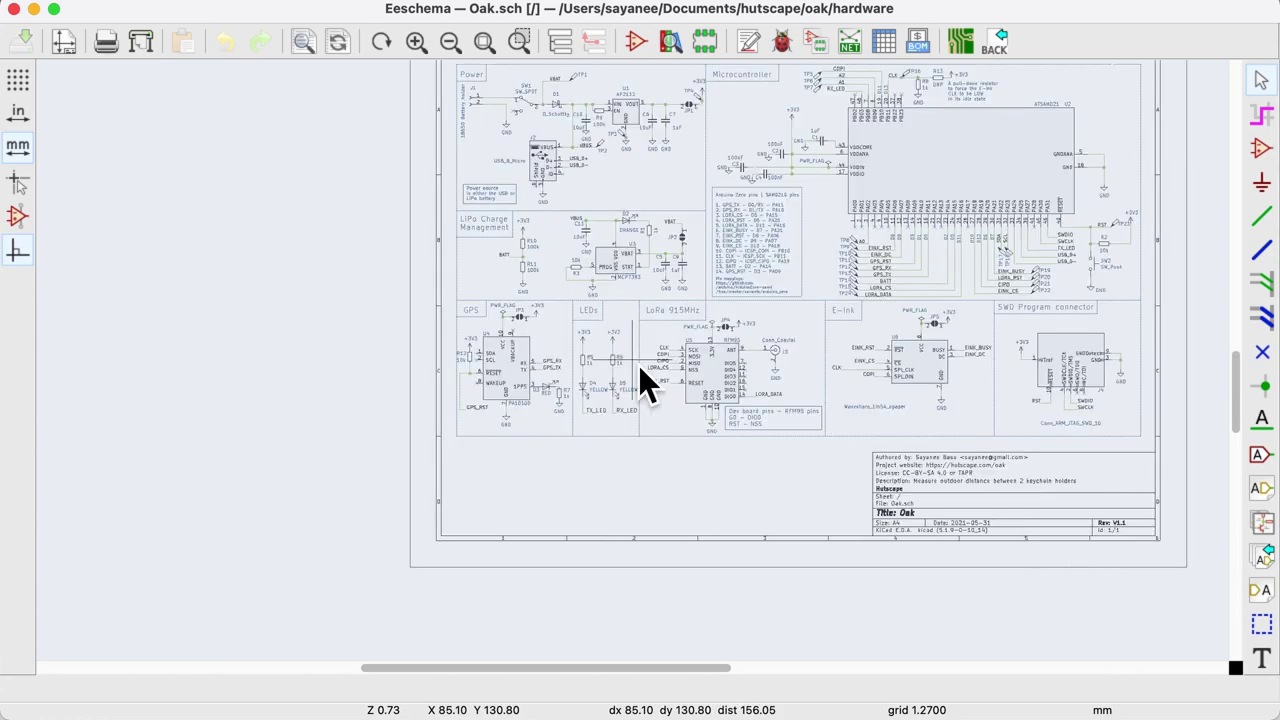
scroll(638, 365, up, 3)
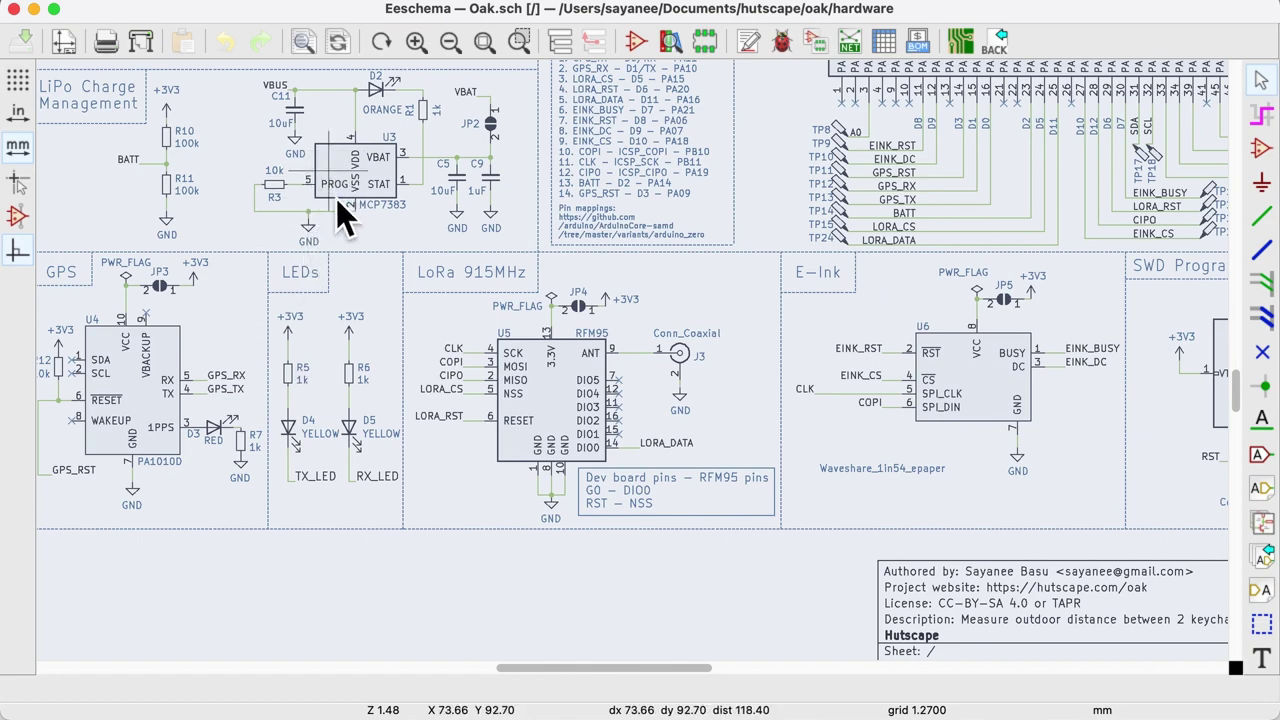
Zoom and pan the Oak schematic from the MCP7383 charger until R13 (DNP) beside TP16 shows
key(F4)
scroll(638, 365, down, 2)
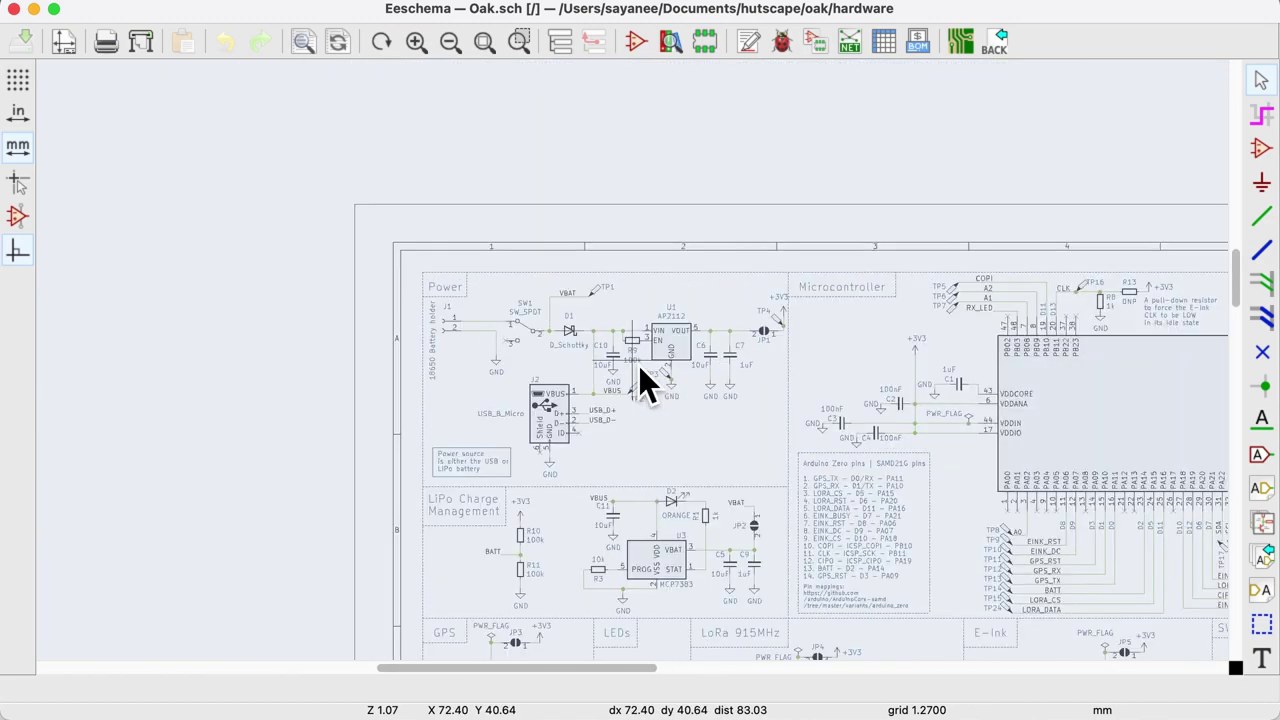
scroll(640, 368, up, 3)
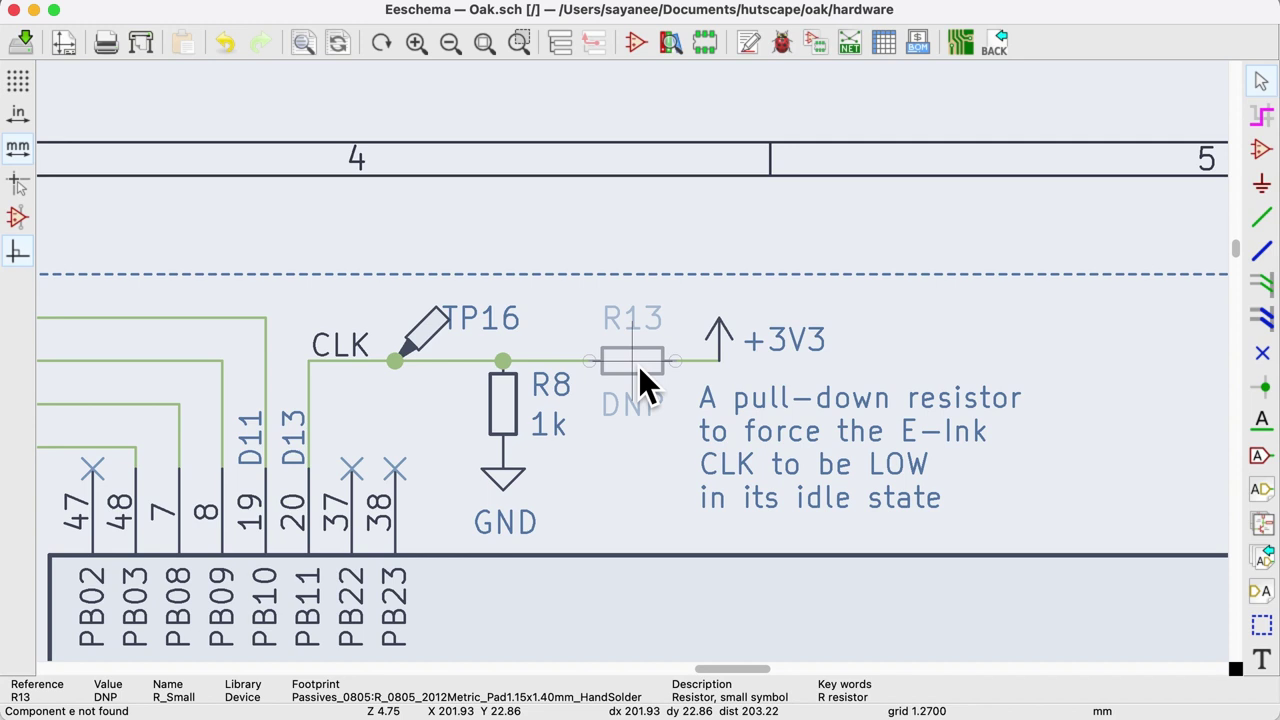
Select, then clear, the pull-down resistor note beside R13 in the schematic
key(Escape)
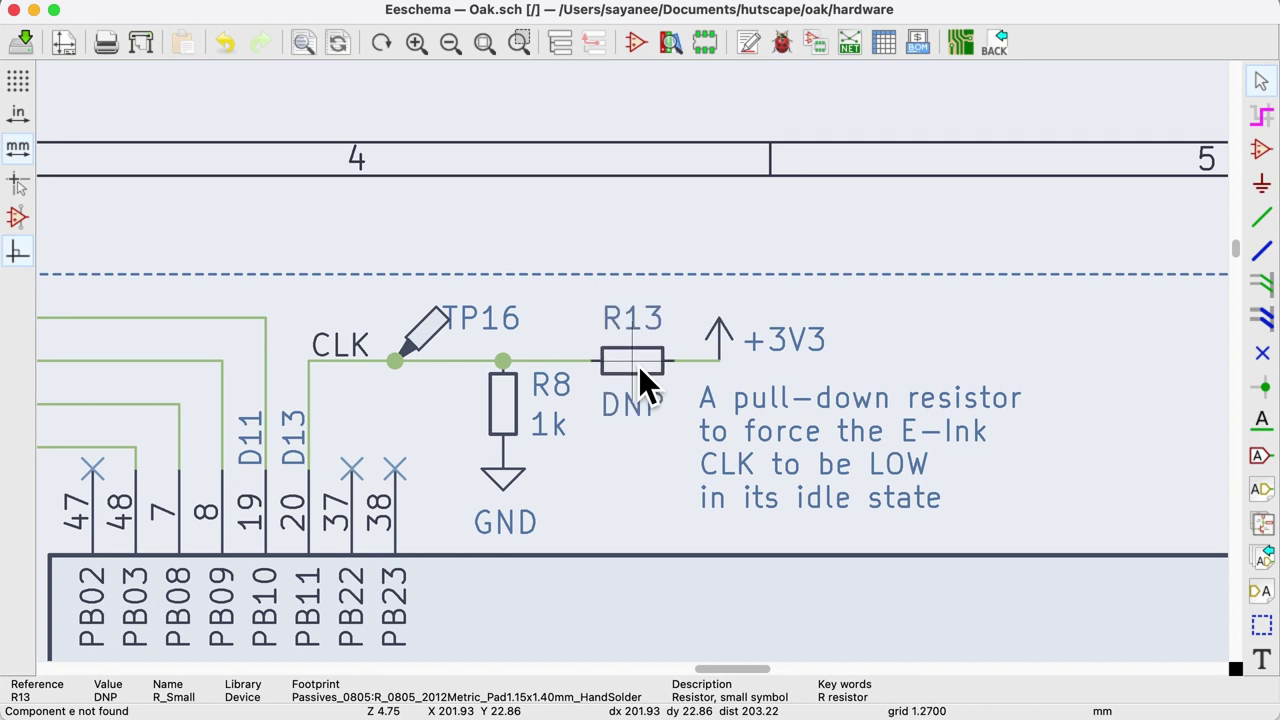
click(784, 452)
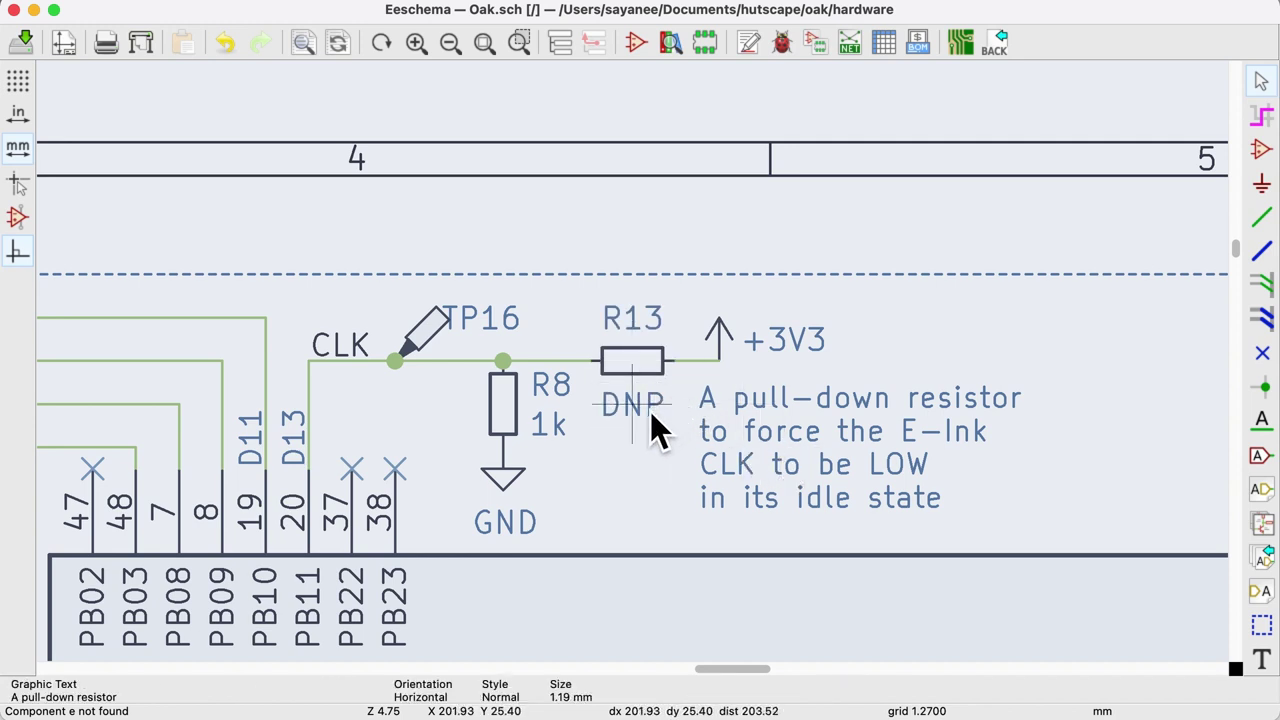
key(Escape)
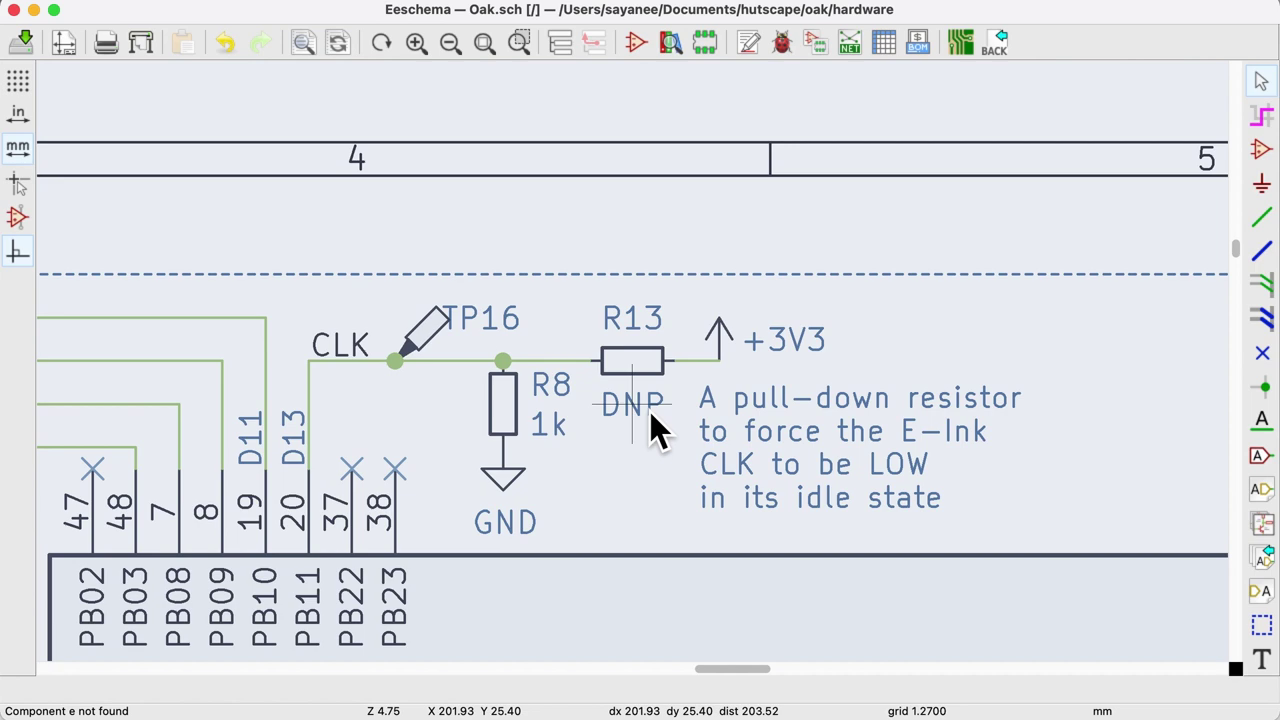
Locate R13 on the Oak board layout and select its footprint and DNP silkscreen label
click(655, 430)
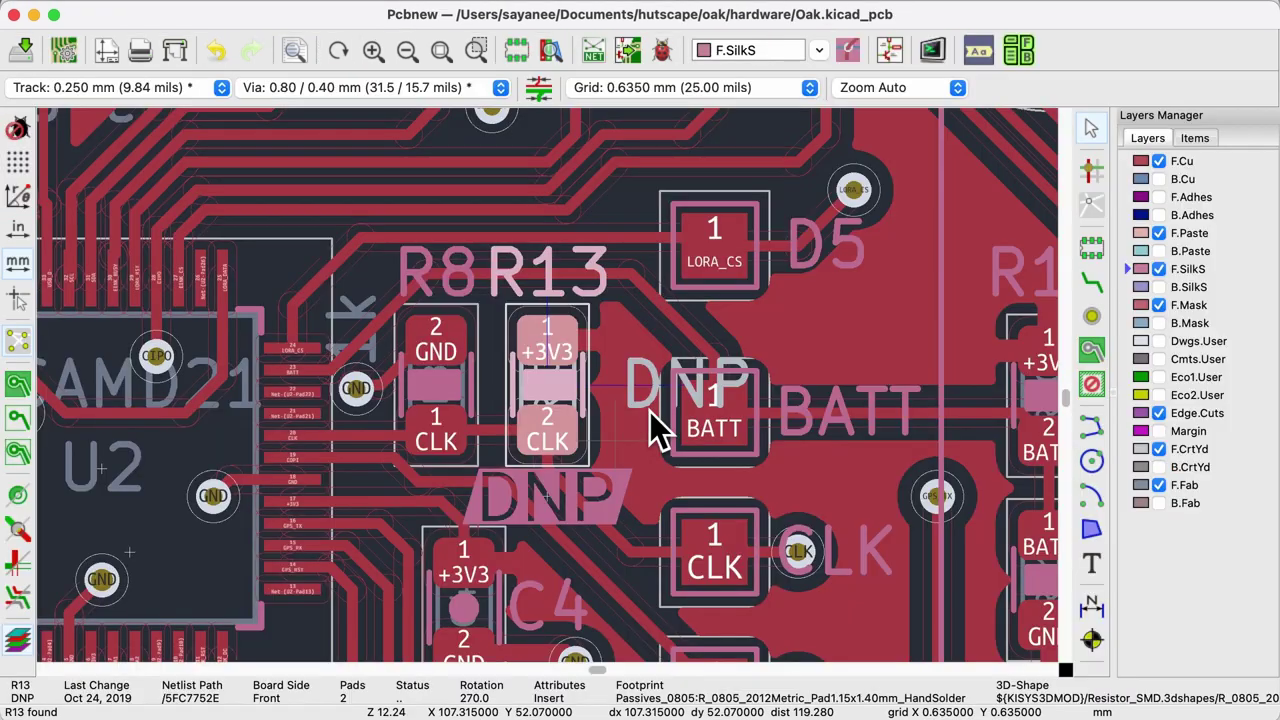
click(631, 348)
key(Escape)
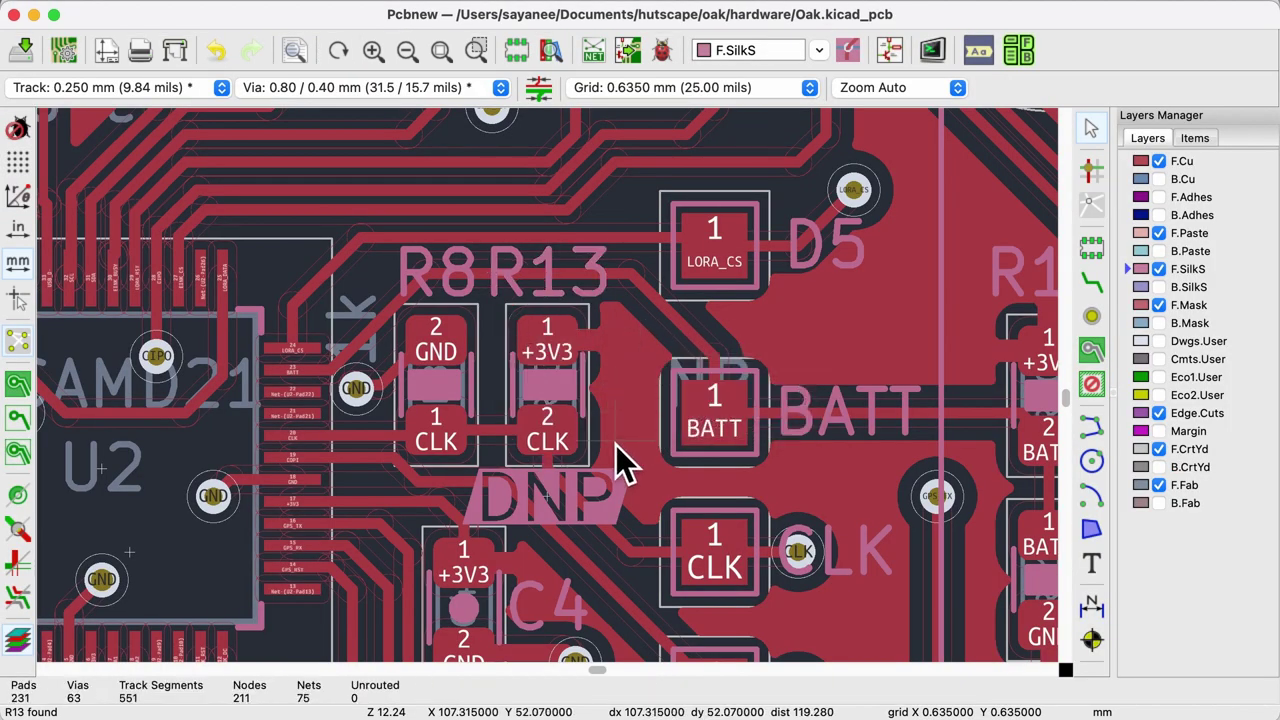
click(587, 325)
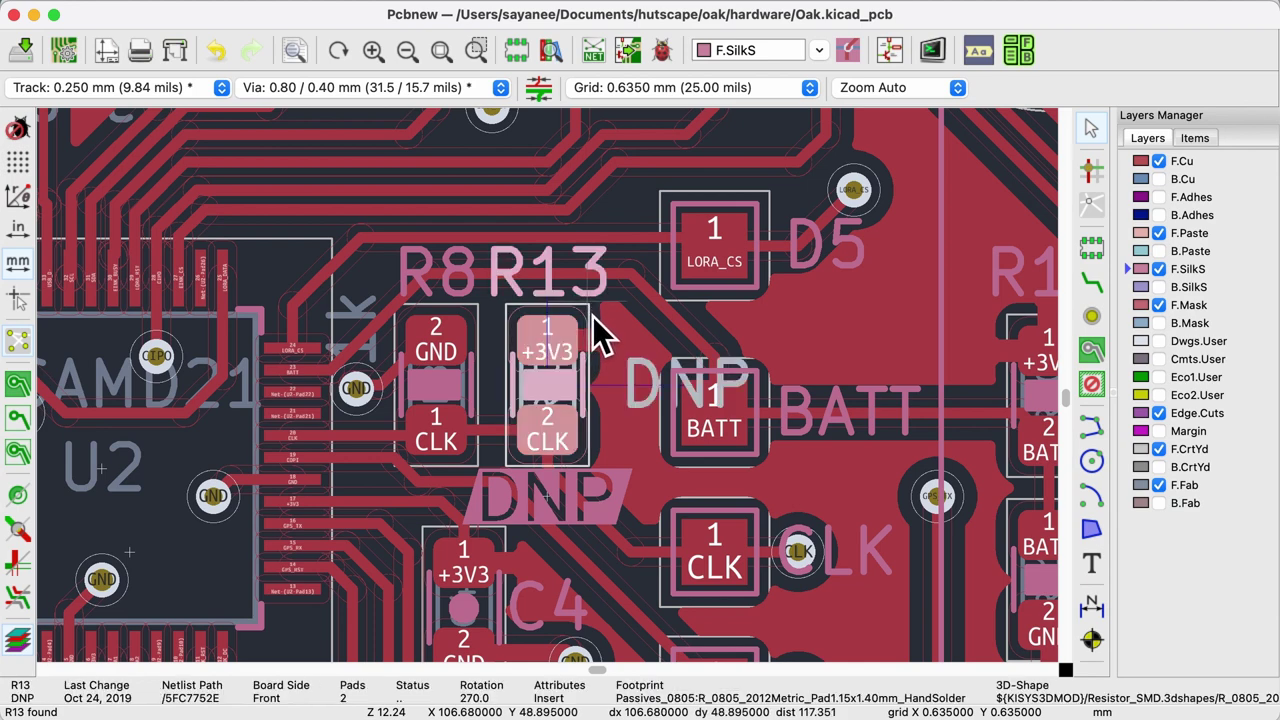
click(581, 502)
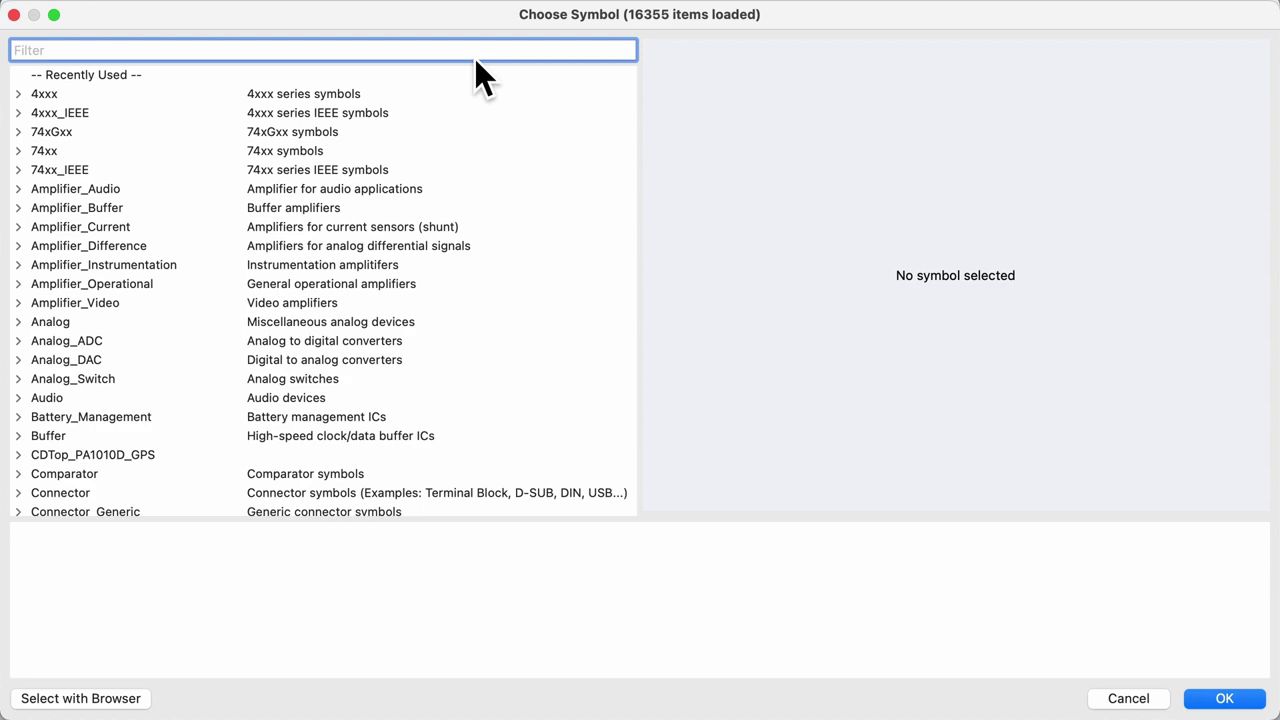
Filter symbols by 'solder', compare bridged and open 2- and 3-pole jumpers, and pick SolderJumper_3_Bridged123
text(solder)
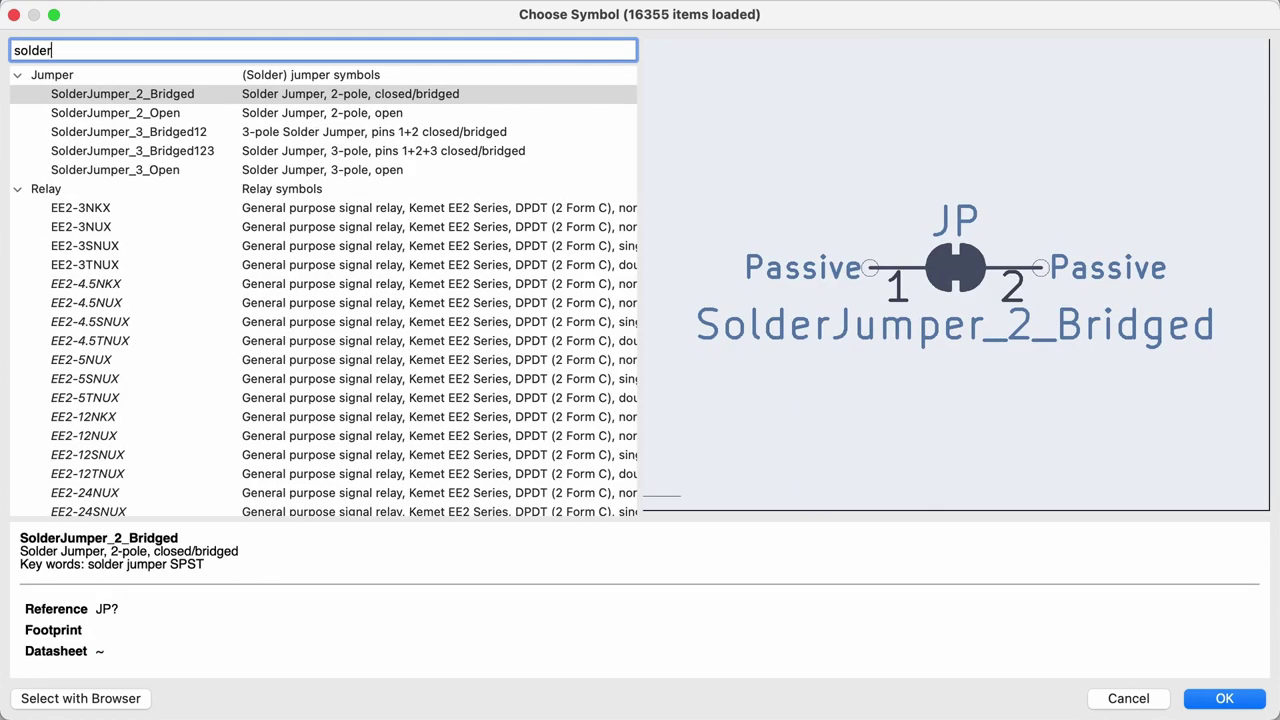
click(469, 102)
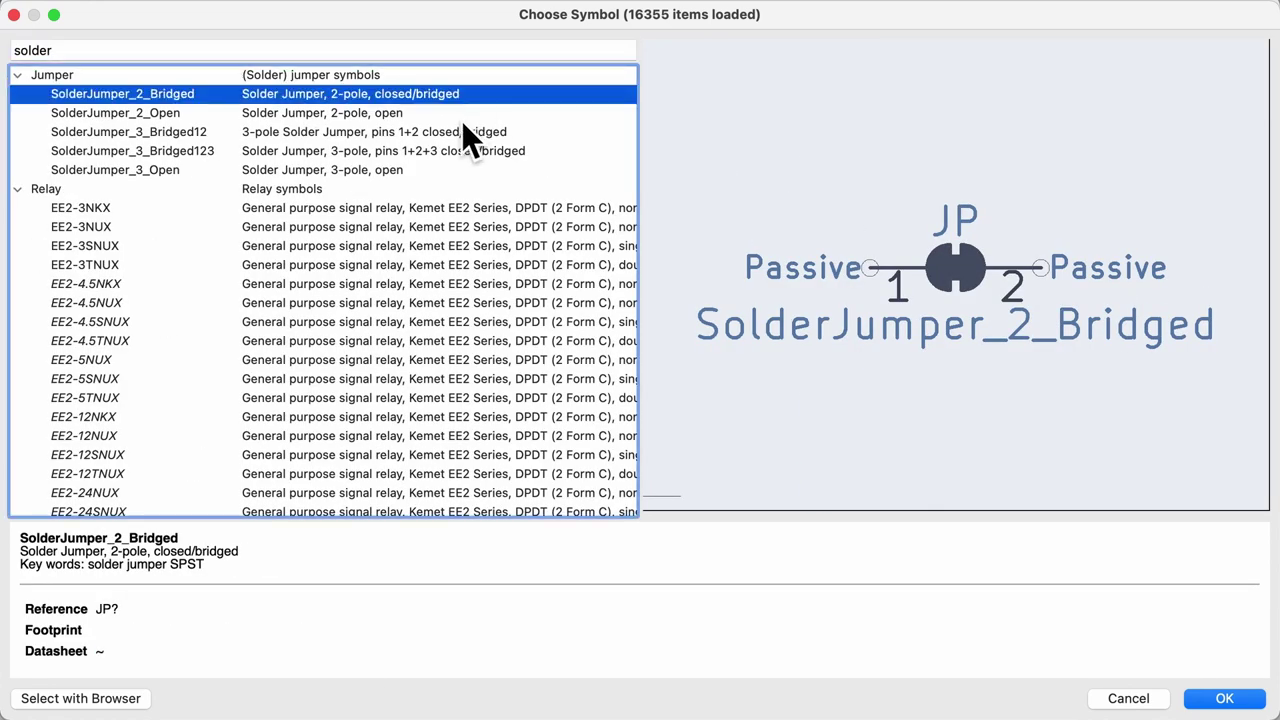
key(Down)
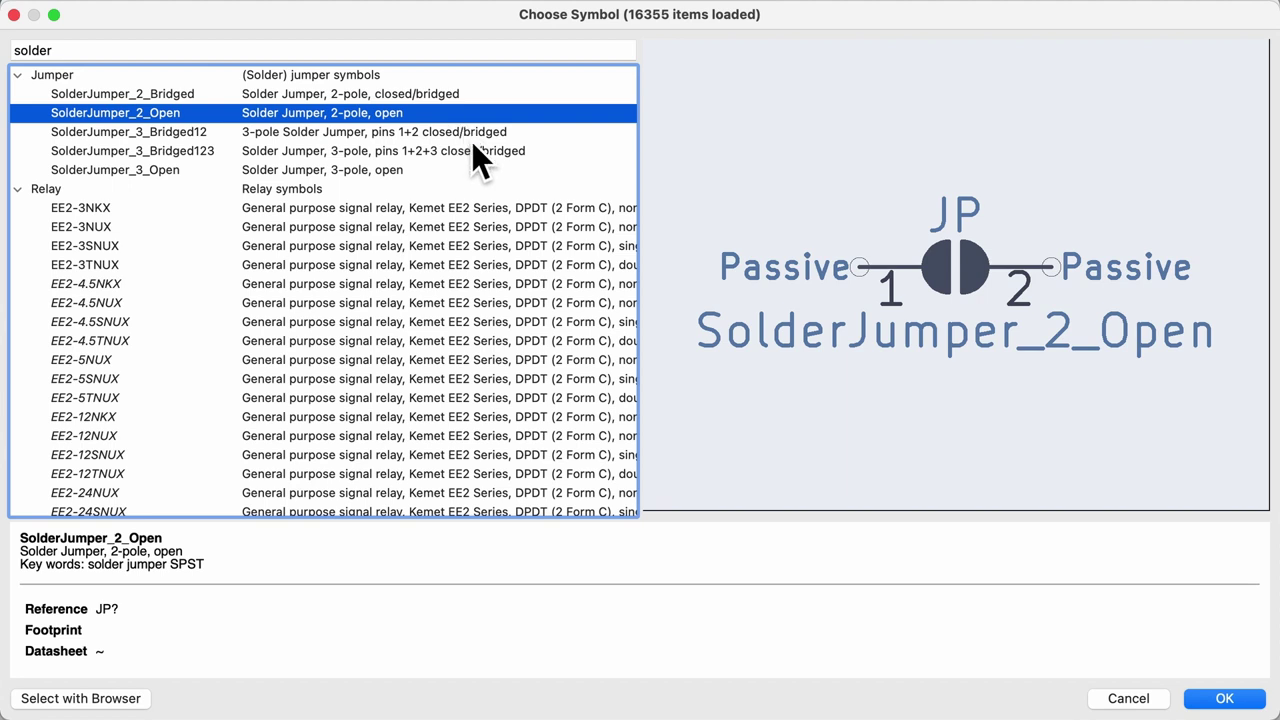
key(Down)
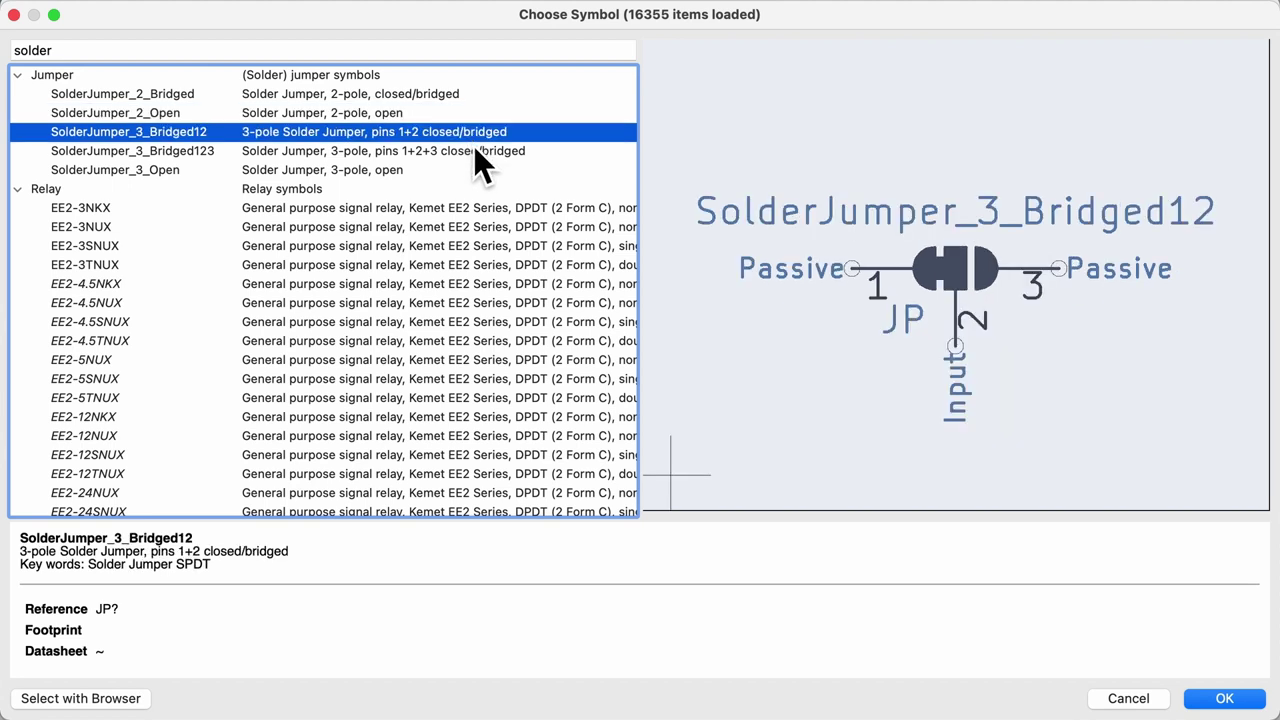
key(Down)
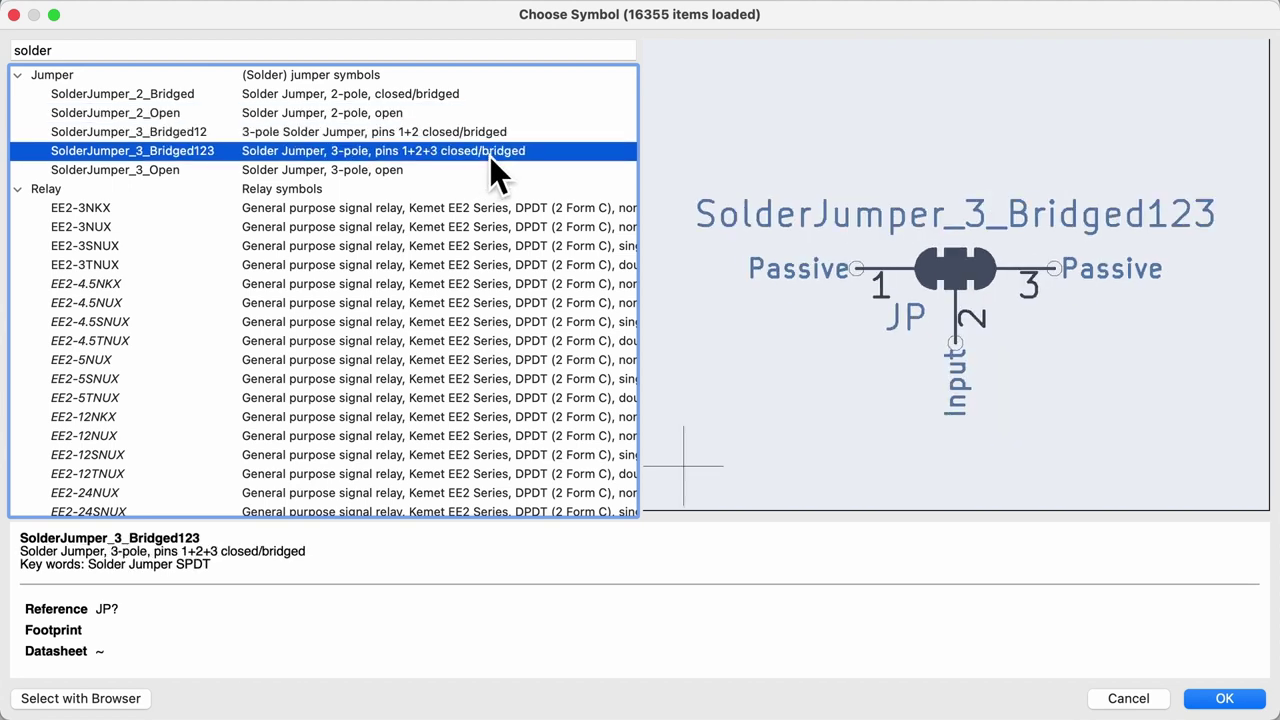
key(Down)
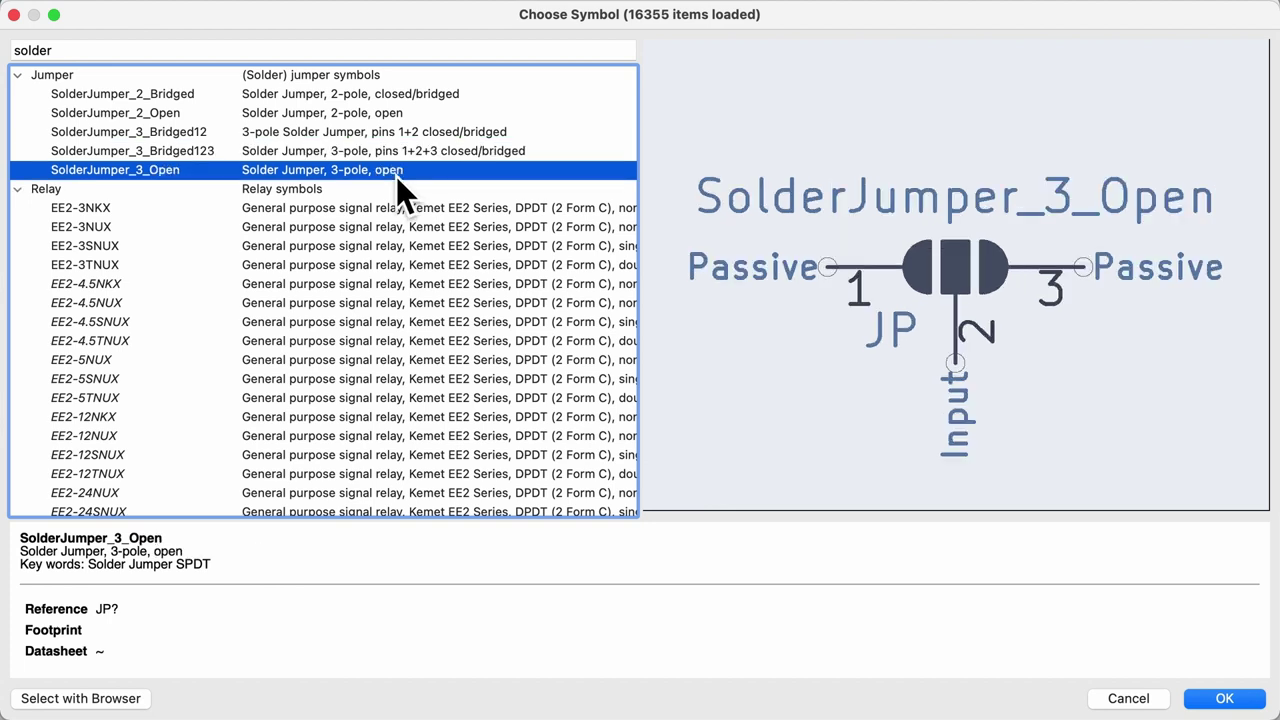
click(383, 115)
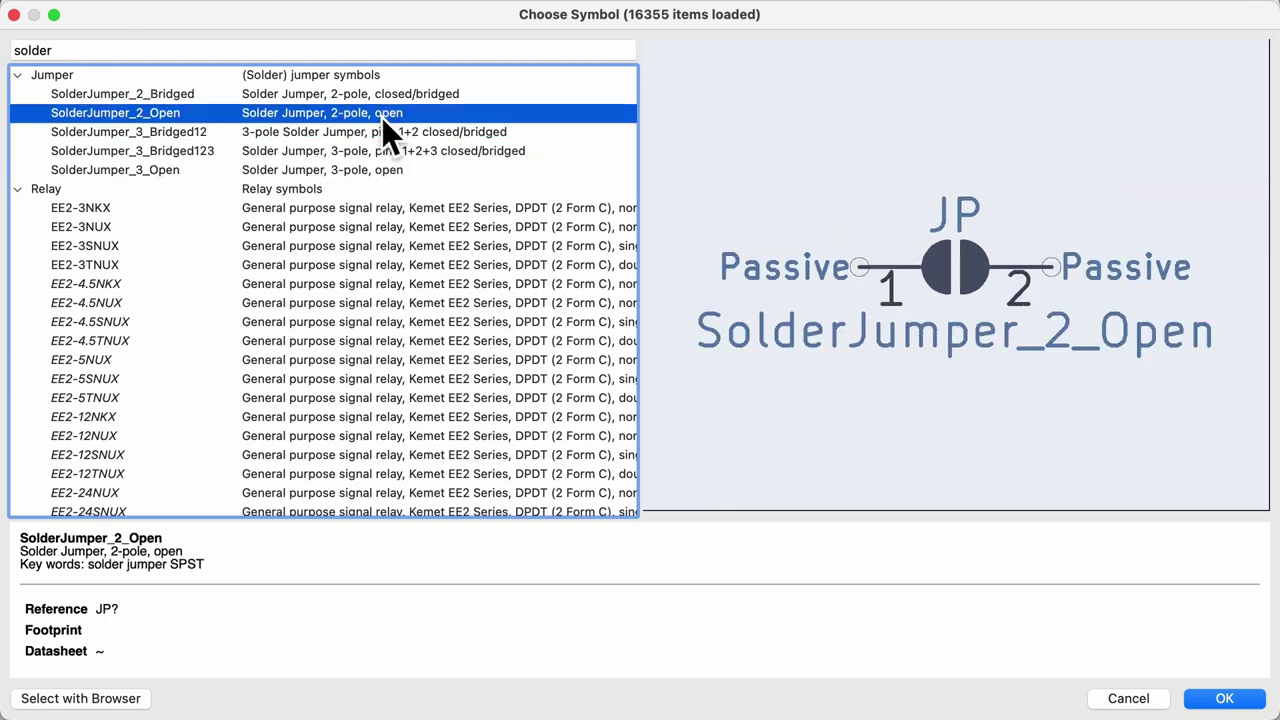
key(Up)
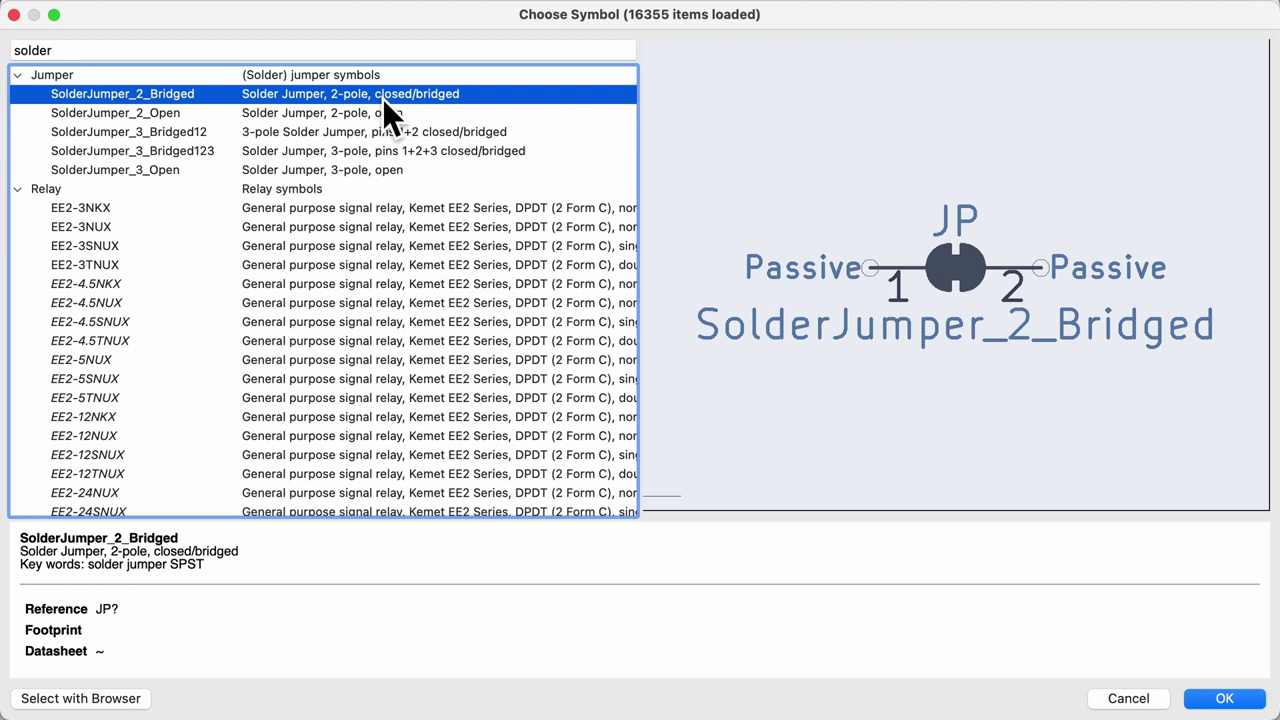
click(393, 154)
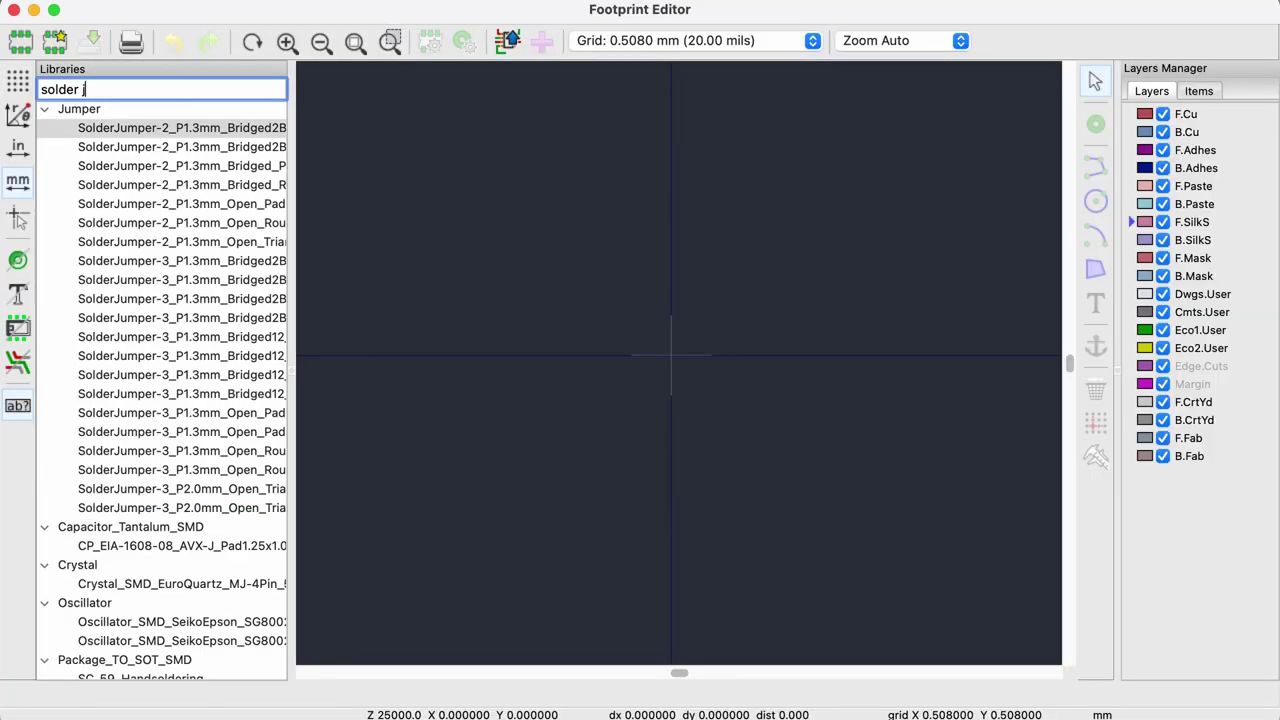
Filter footprints to 'solder jumper' and preview the 2- and 3-pole SolderJumper footprints in turn
text(umper)
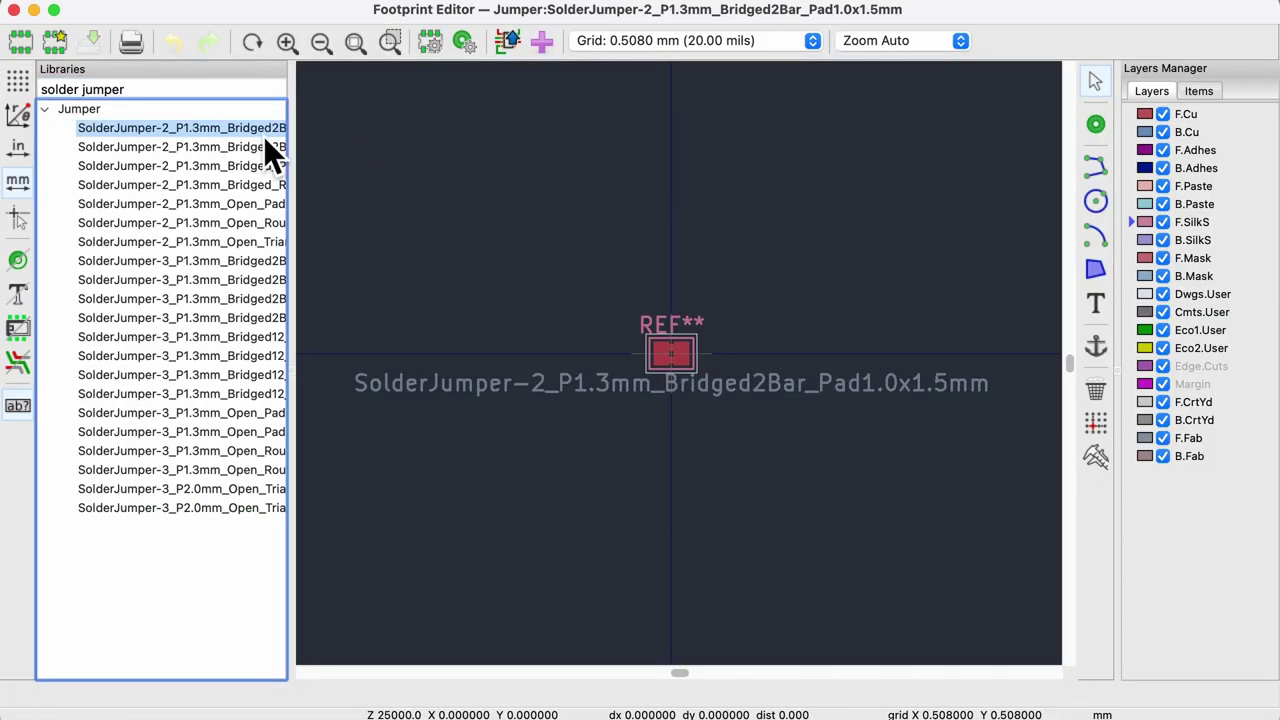
click(265, 148)
click(249, 222)
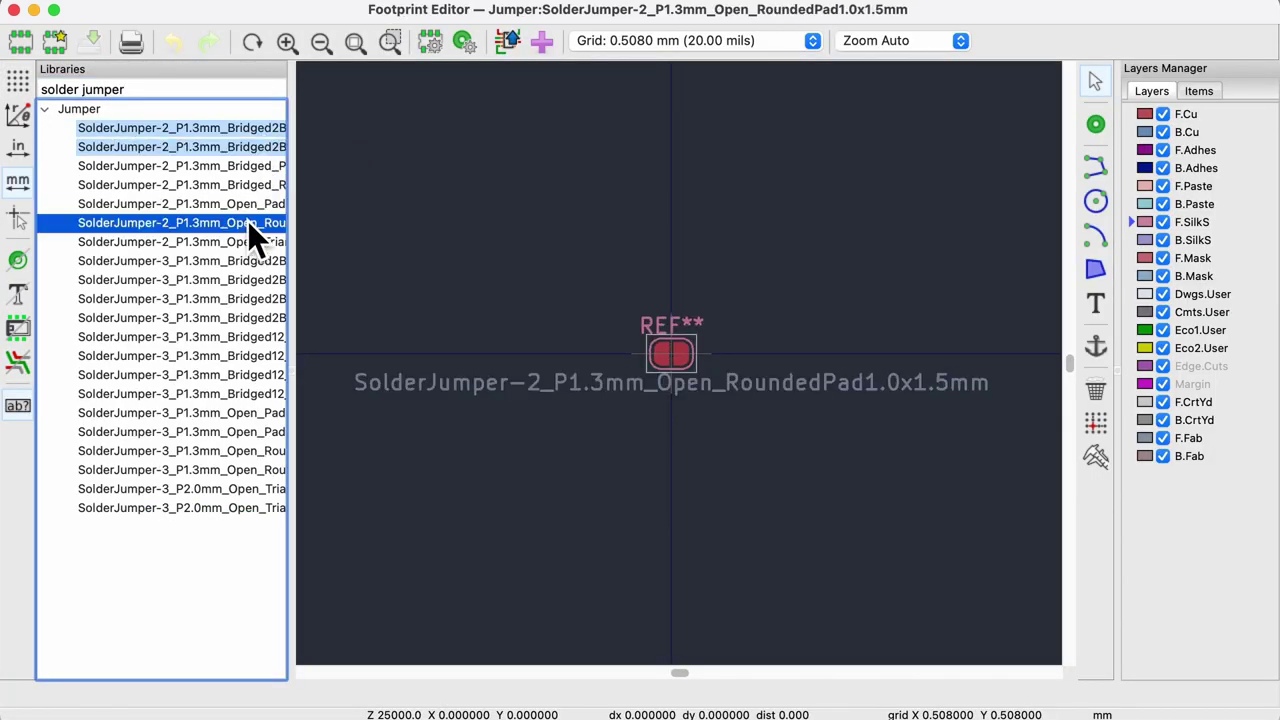
click(228, 300)
click(225, 356)
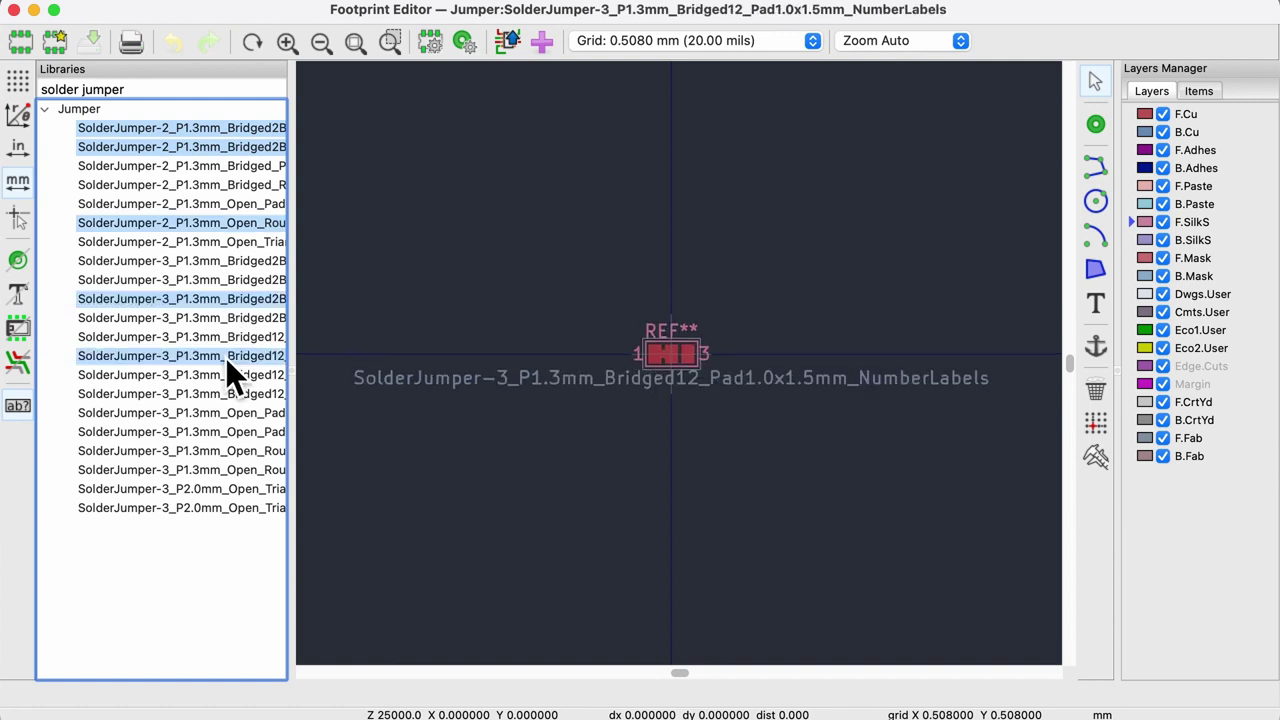
click(225, 400)
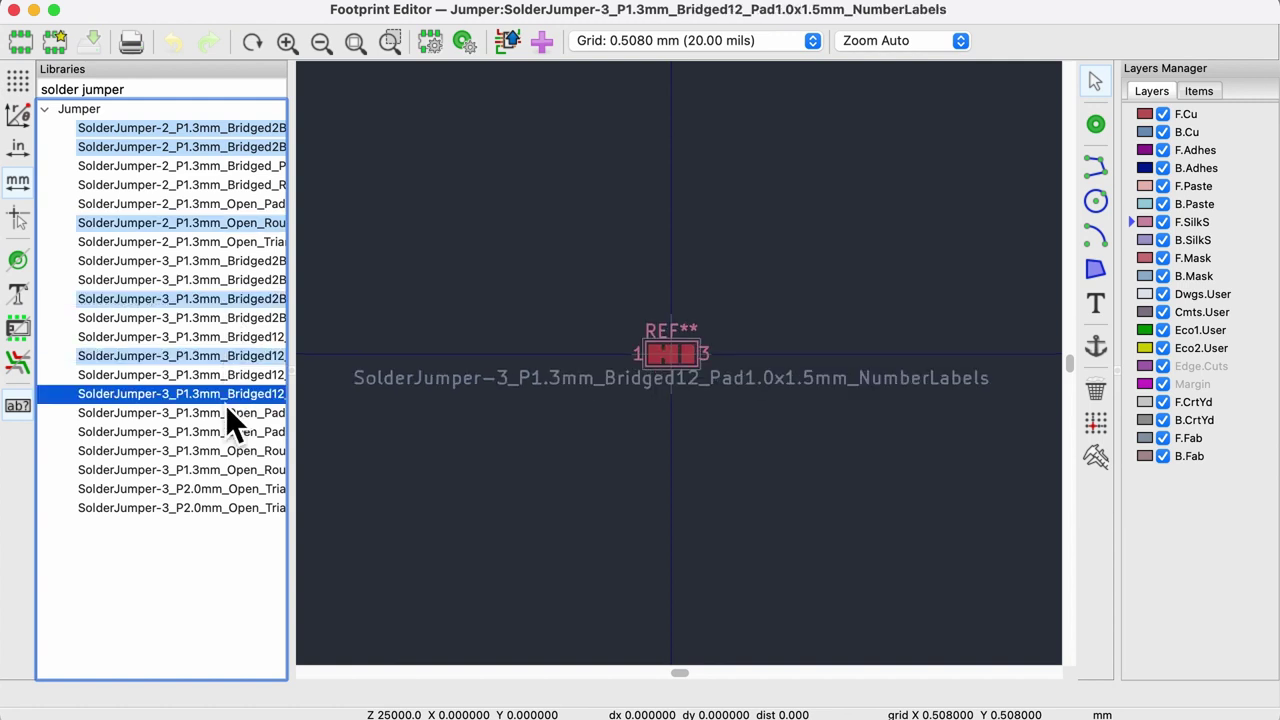
click(224, 458)
click(229, 476)
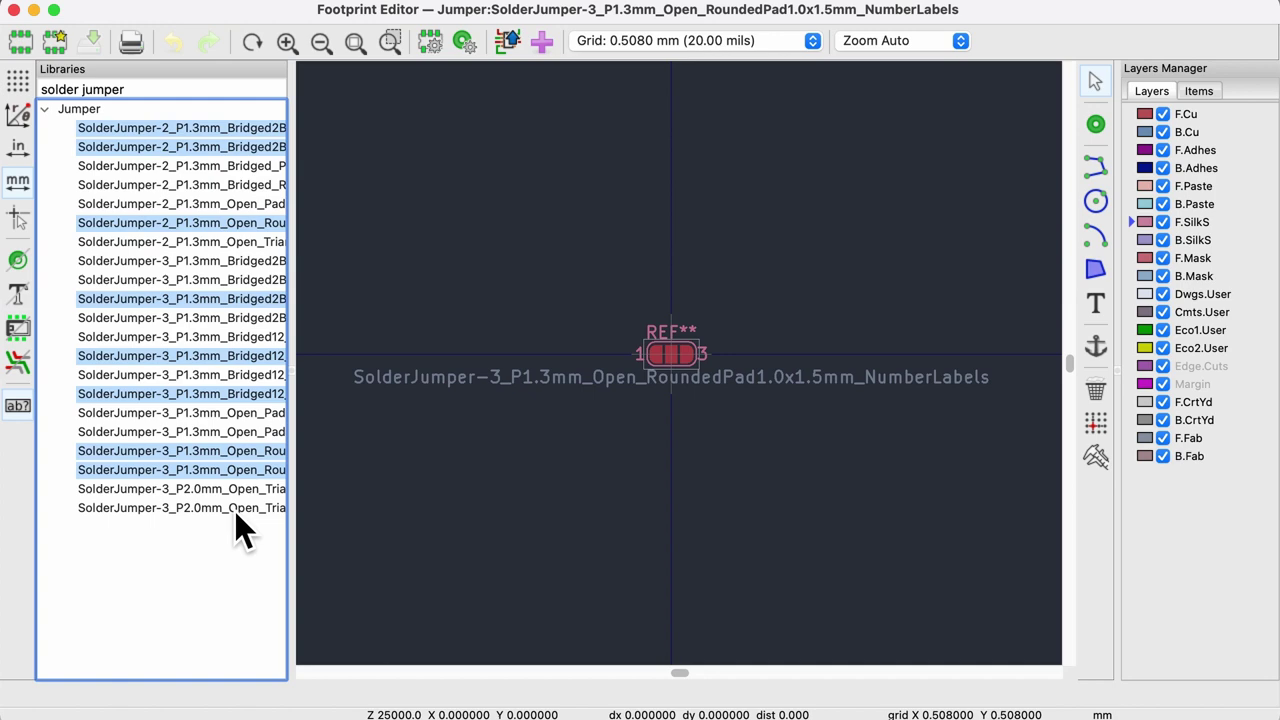
click(234, 509)
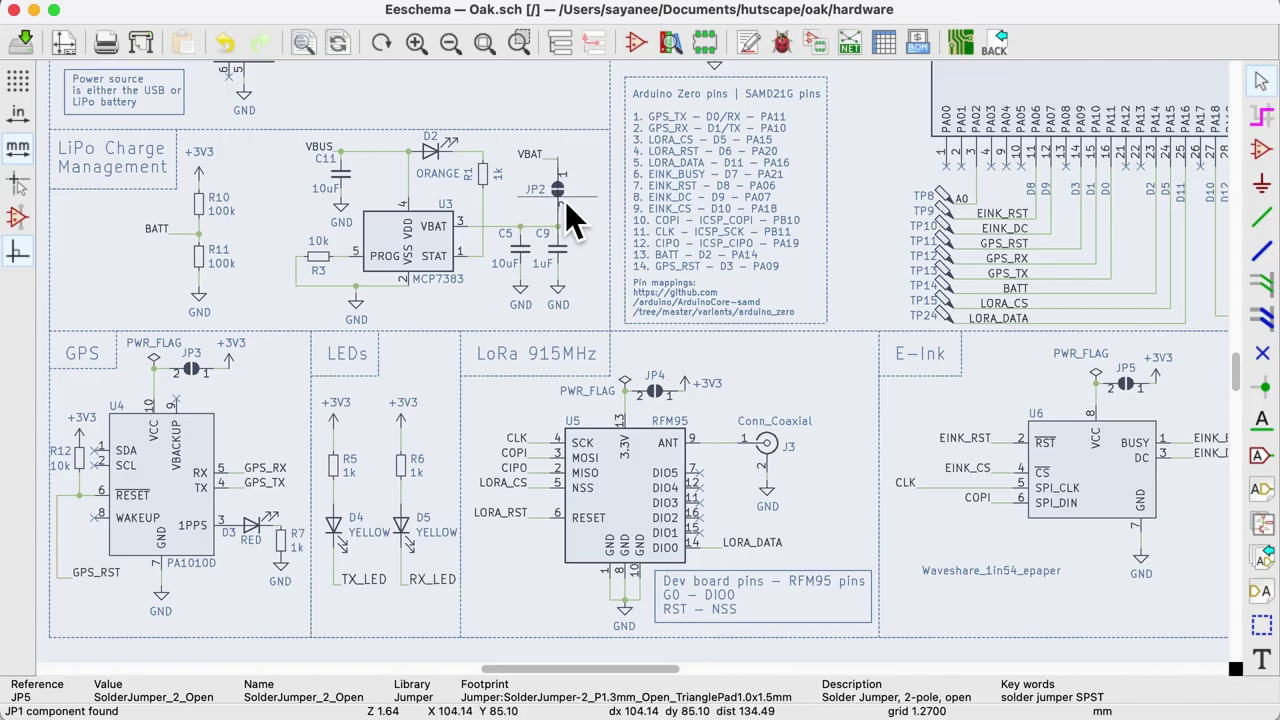
Inspect solder jumpers JP2, JP3 and JP4 and the LiPo Charge Management label
click(565, 201)
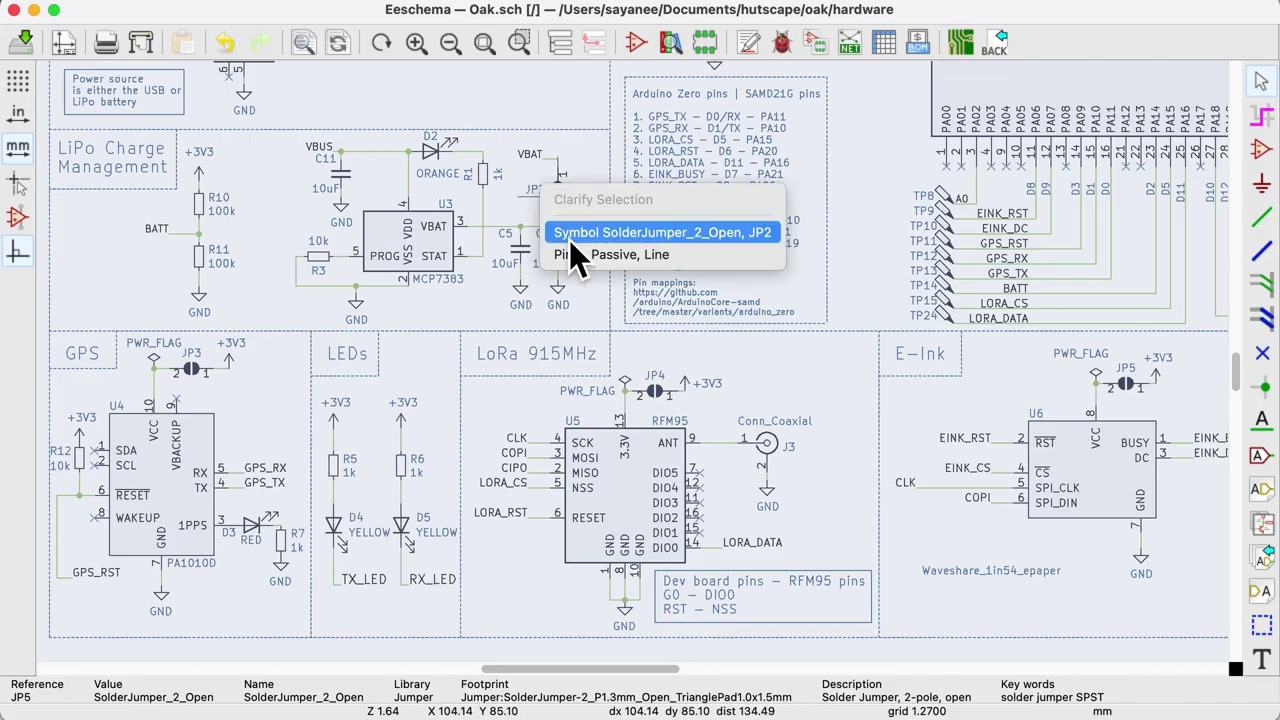
click(566, 232)
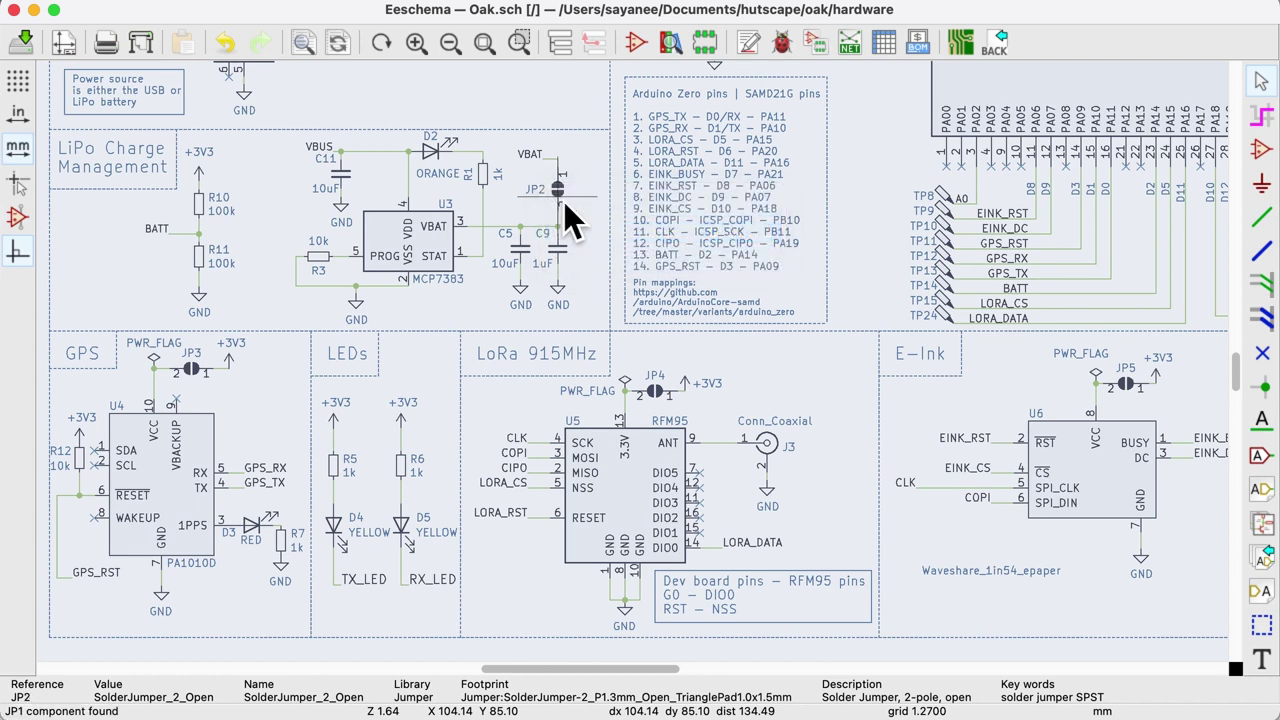
click(198, 377)
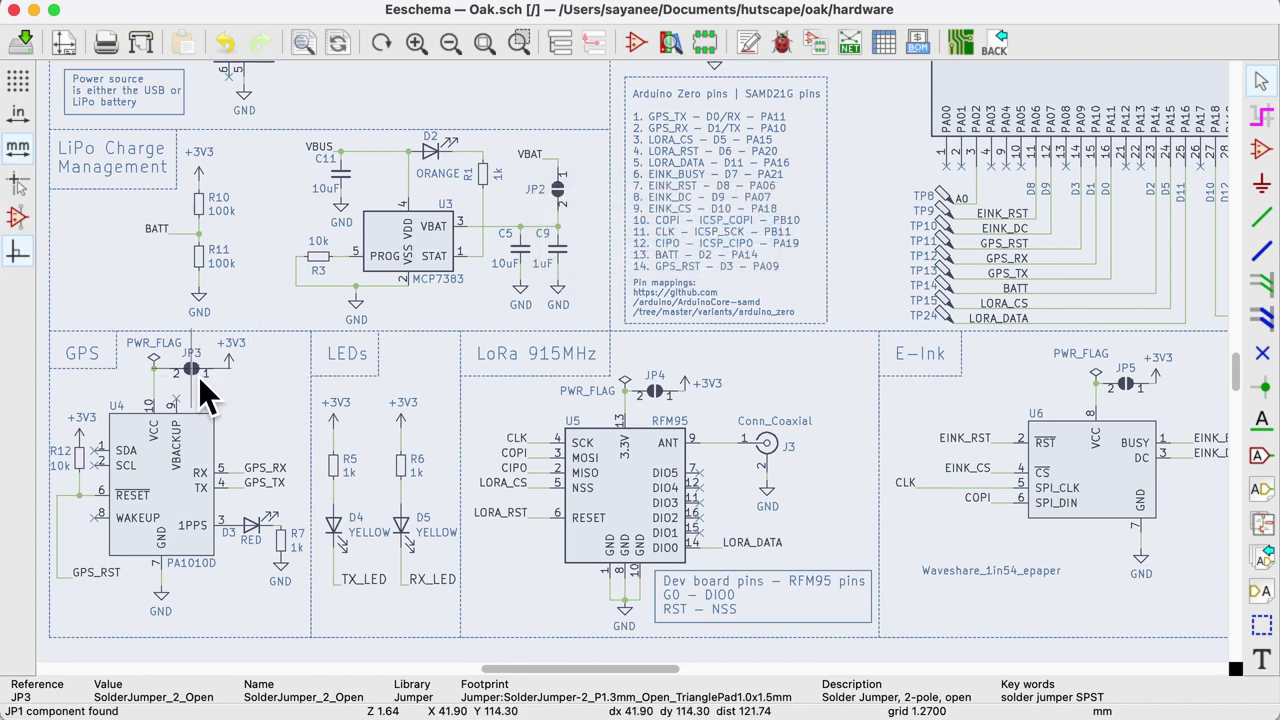
click(659, 393)
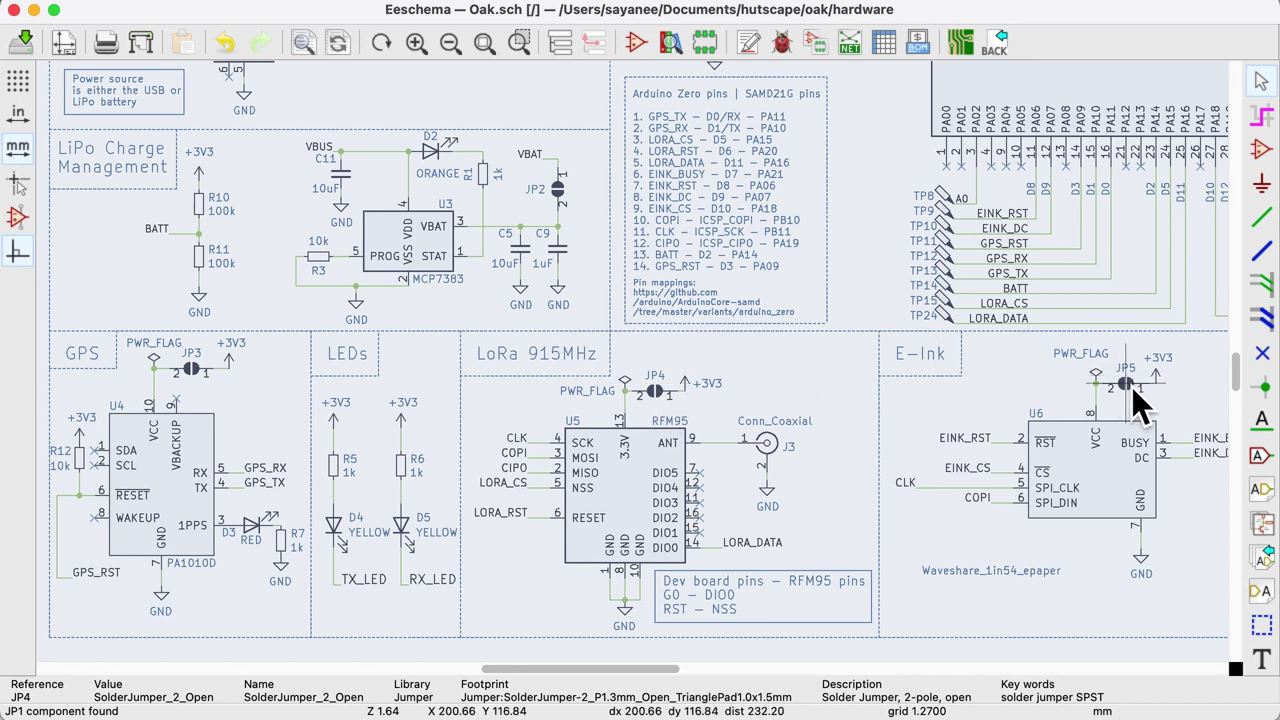
click(150, 169)
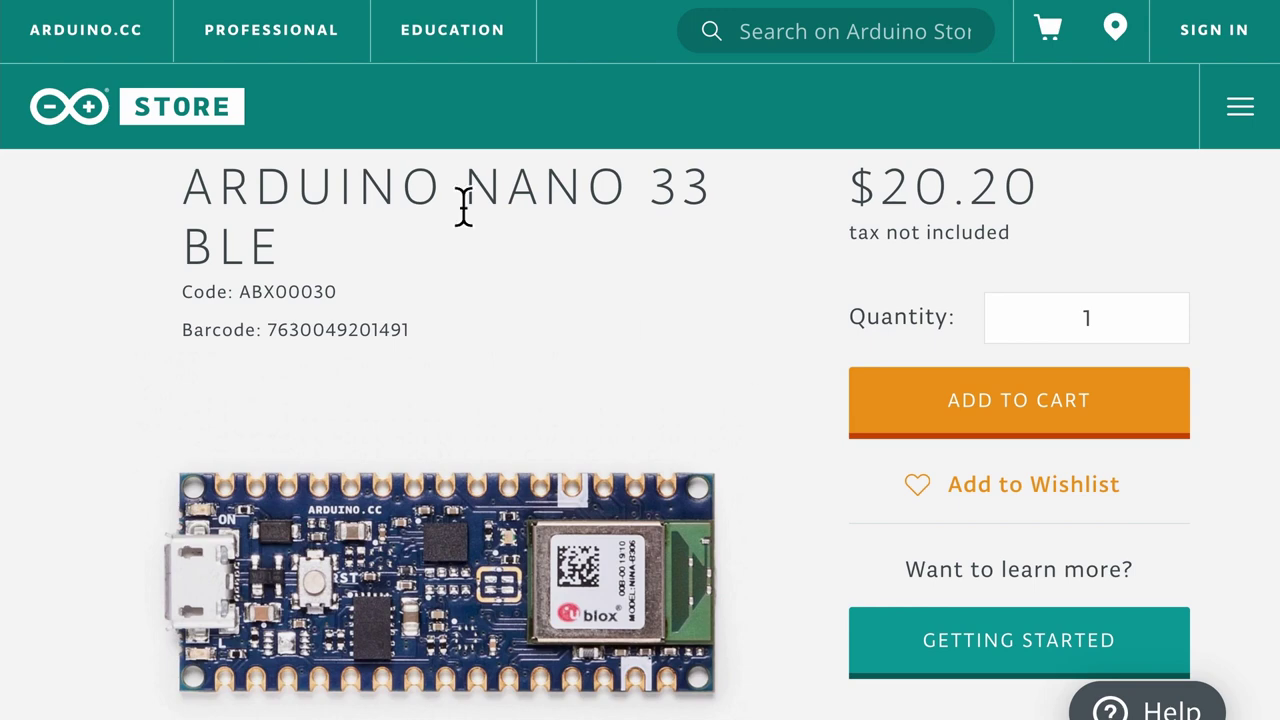
Scroll the Nano 33 BLE page to the FAQ pin list and highlight the VUSB jumper 5V note
double_click(406, 200)
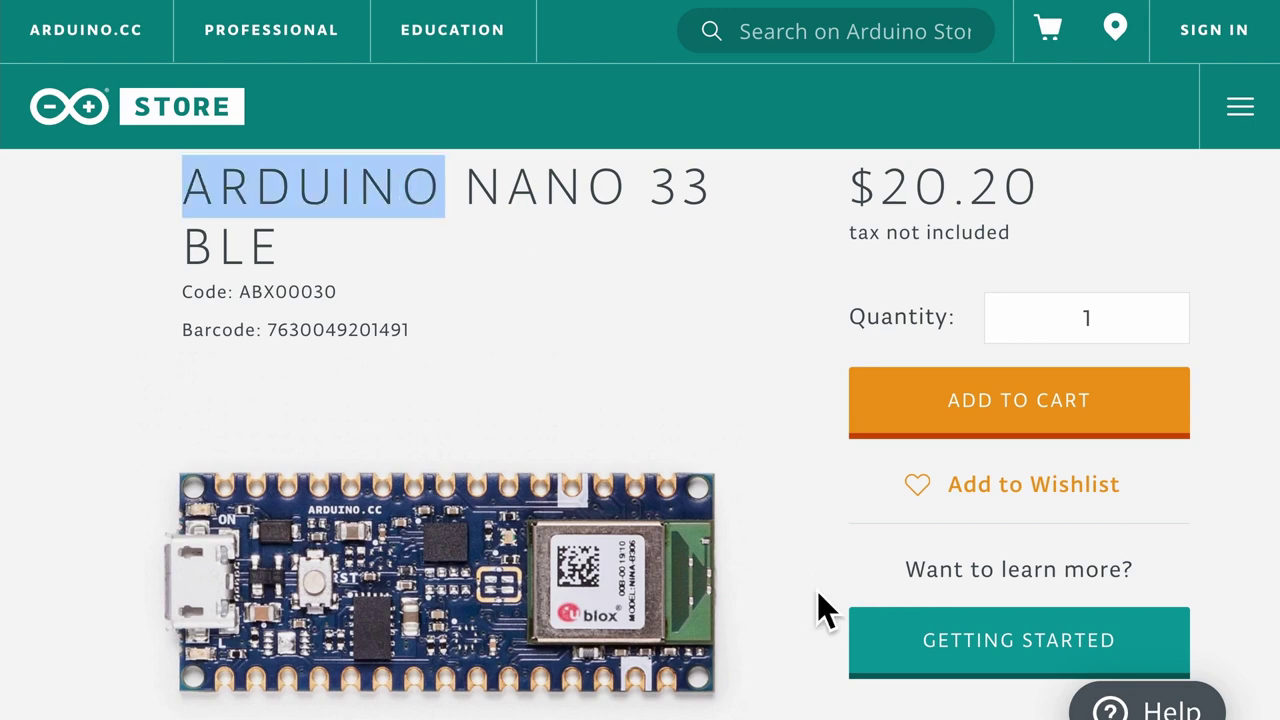
scroll(817, 591, down, 8)
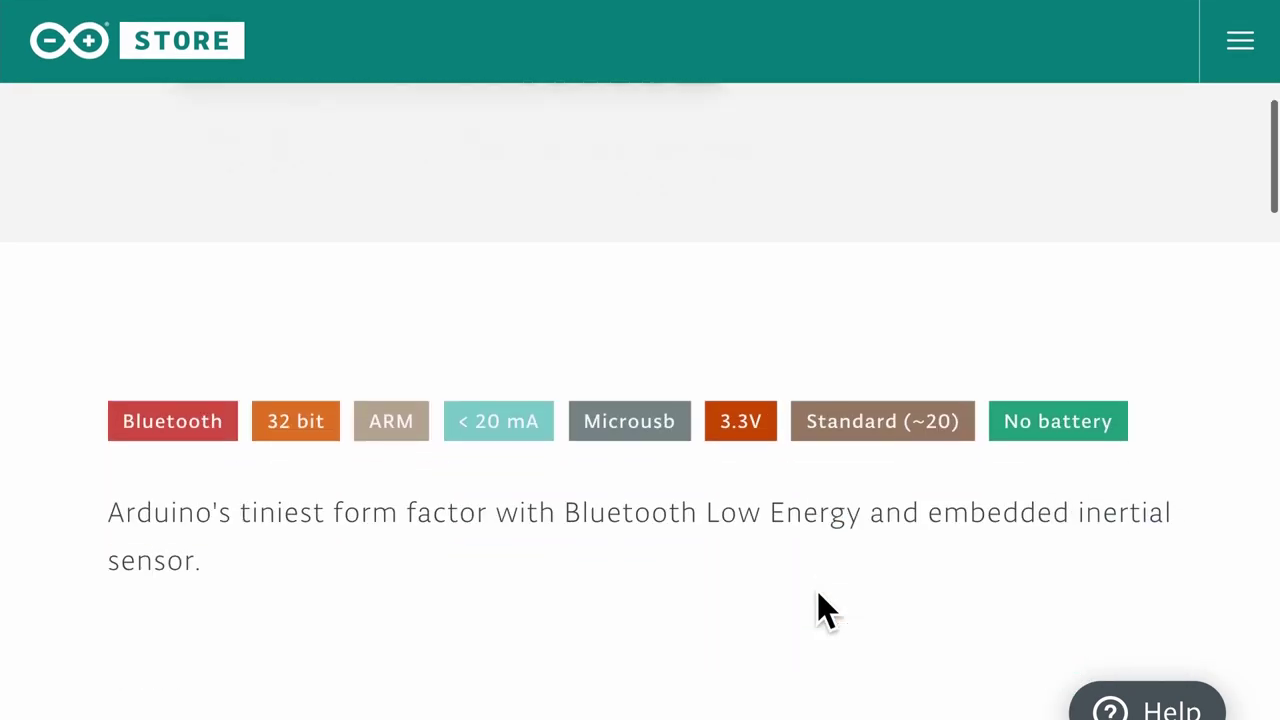
scroll(817, 591, down, 3)
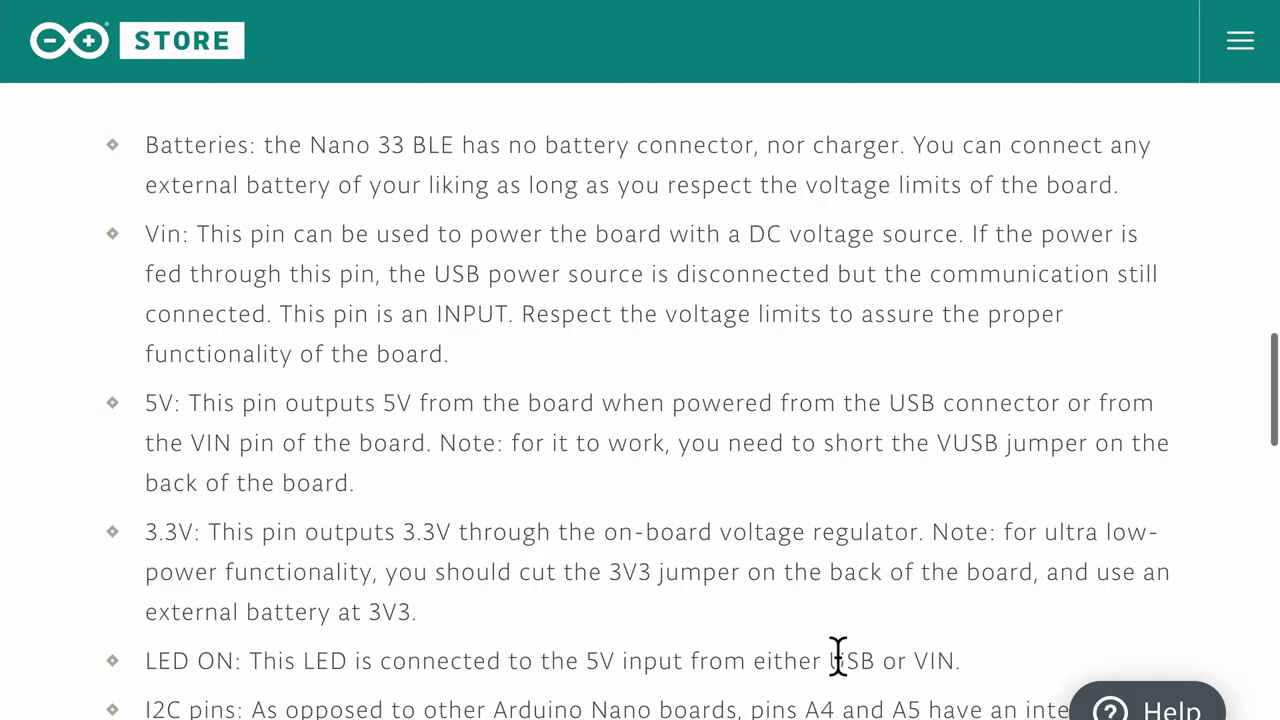
scroll(838, 656, down, 2)
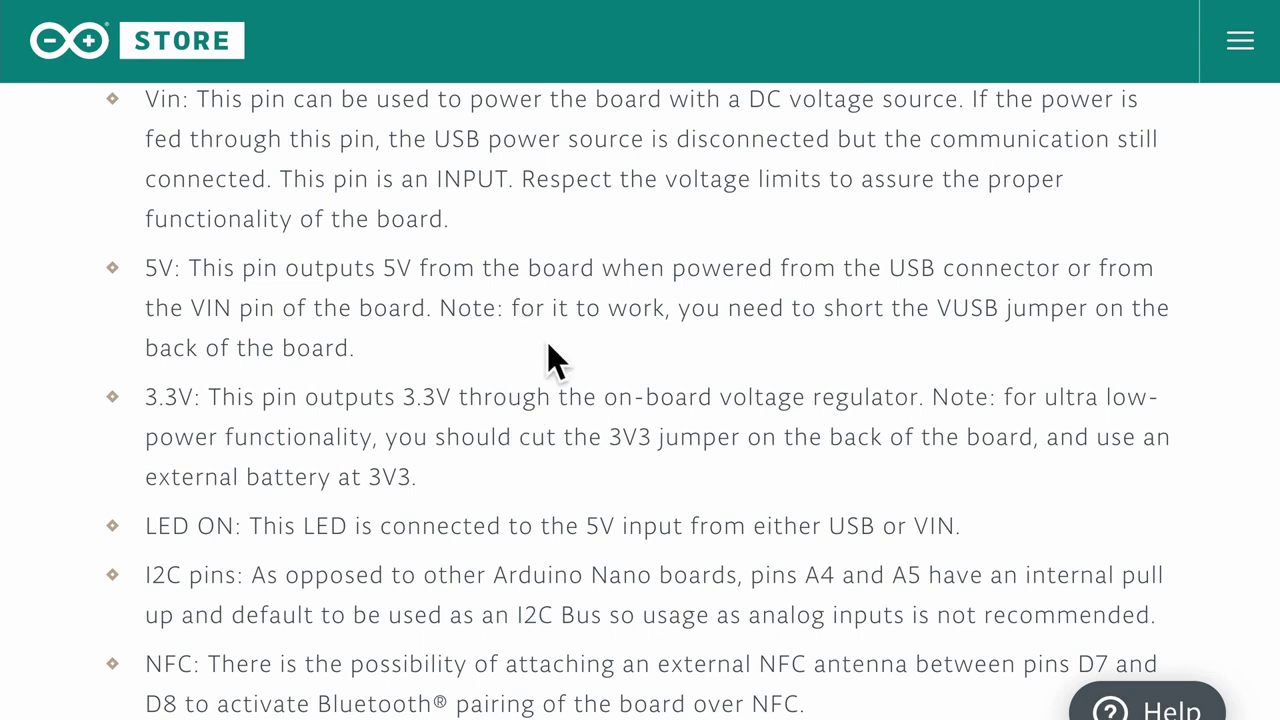
drag(512, 310, 555, 355)
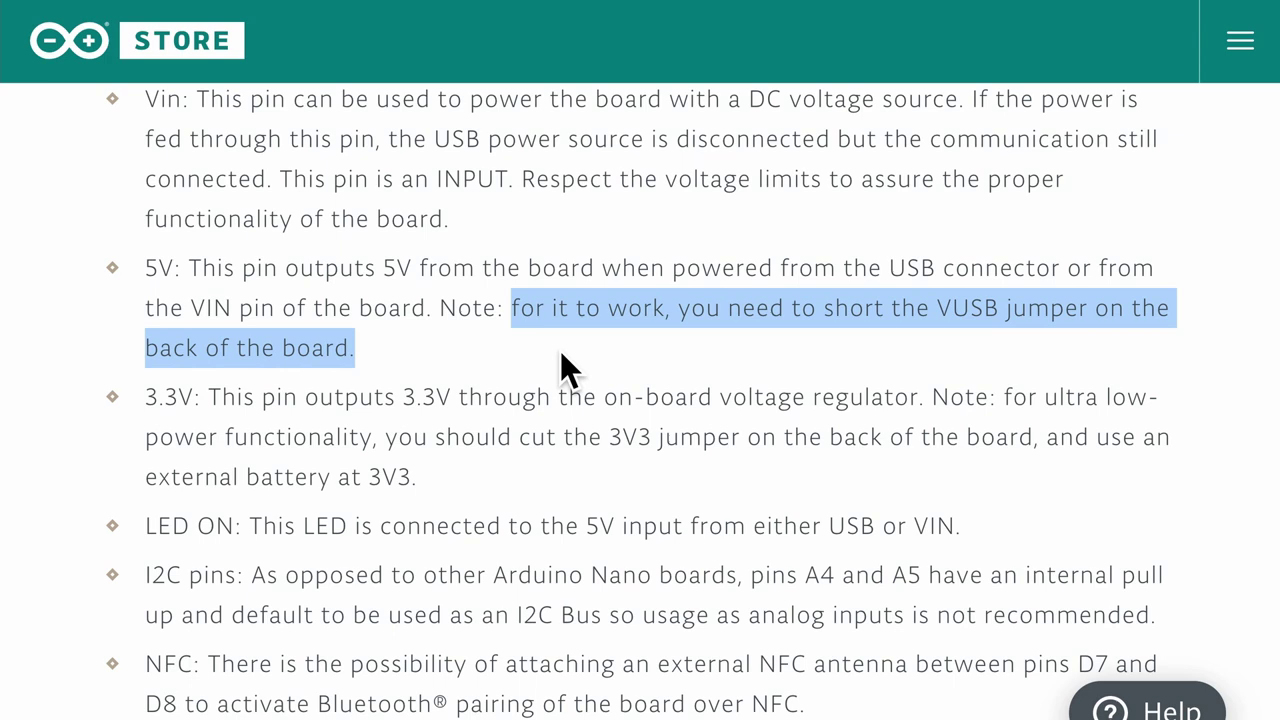
double_click(158, 269)
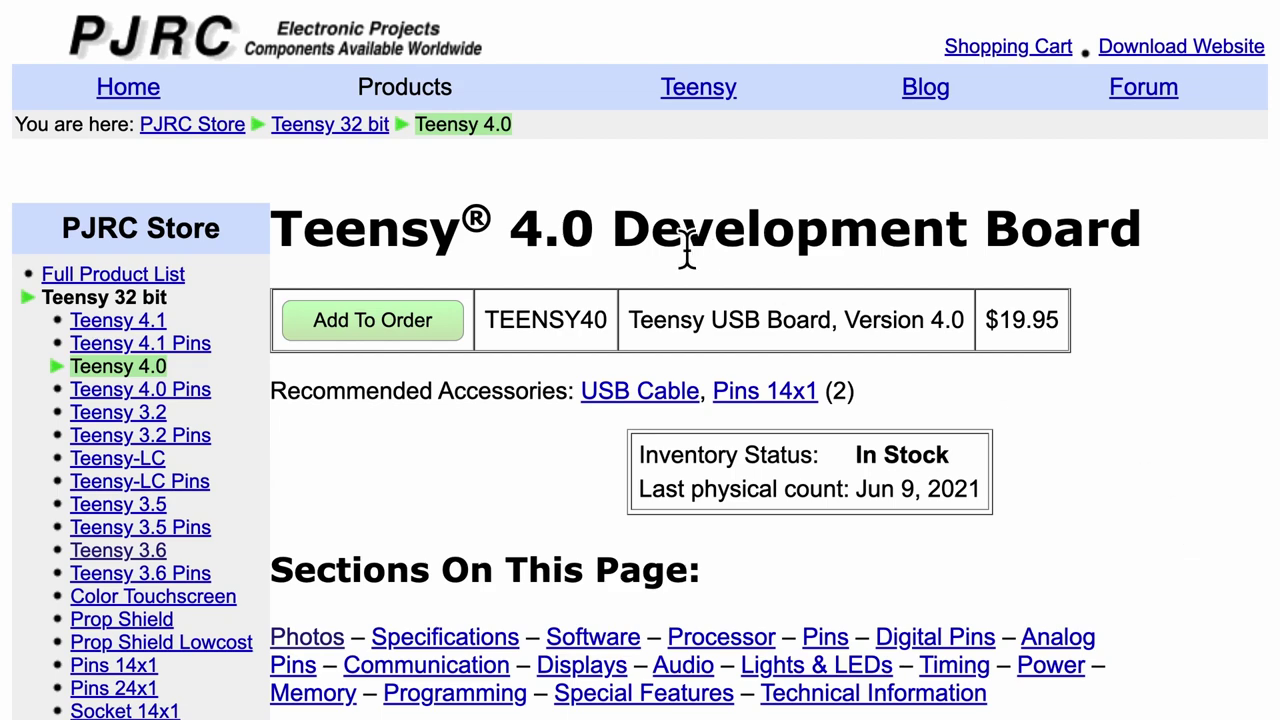
Highlight the Teensy 4.0 Development Board heading and scroll toward its photos and specifications
triple_click(686, 248)
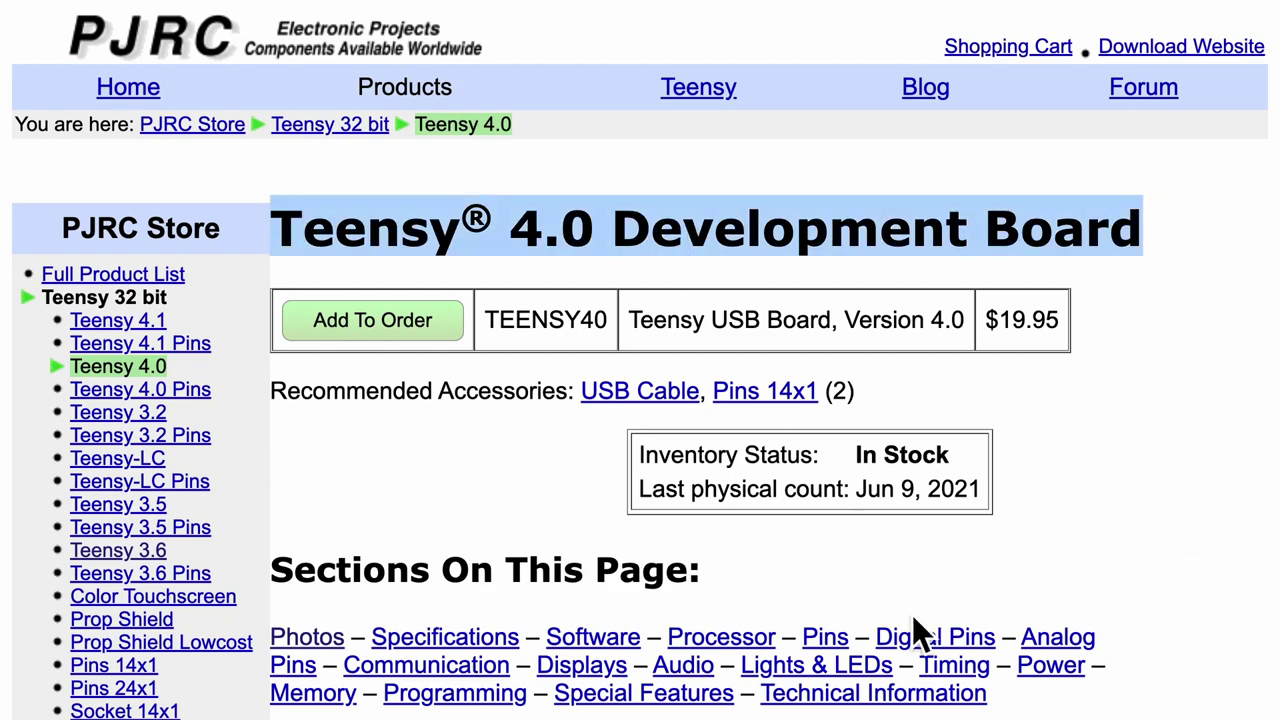
scroll(912, 615, down, 7)
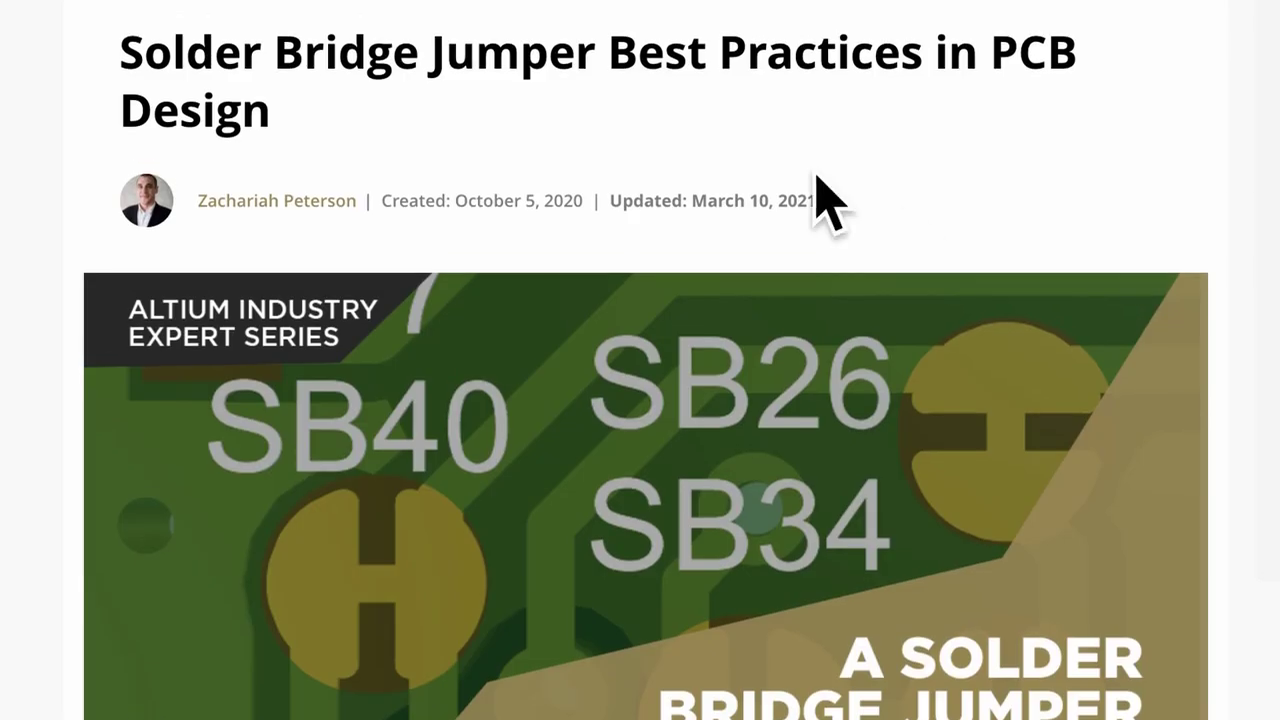
Highlight the article title 'Solder Bridge Jumper Best Practices in PCB Design'
triple_click(693, 85)
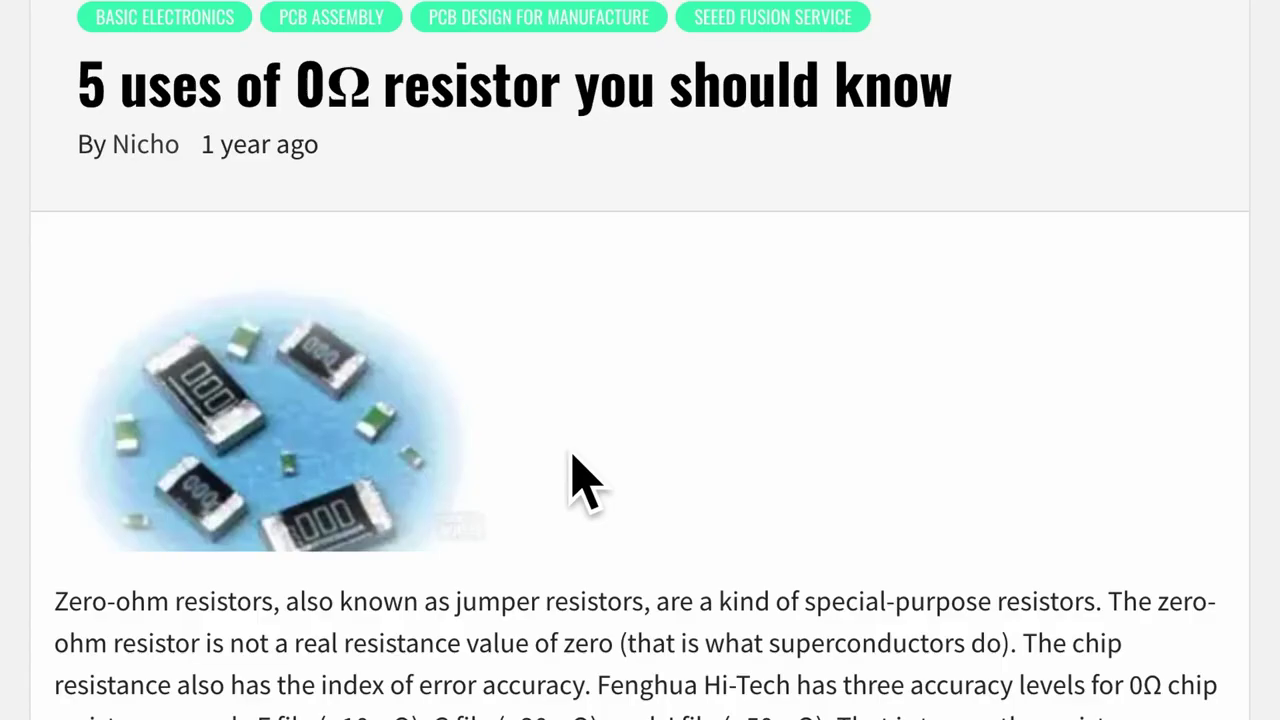
Scroll the 0Ω resistor article past the uses list and package current table to single-point grounding
scroll(572, 460, down, 7)
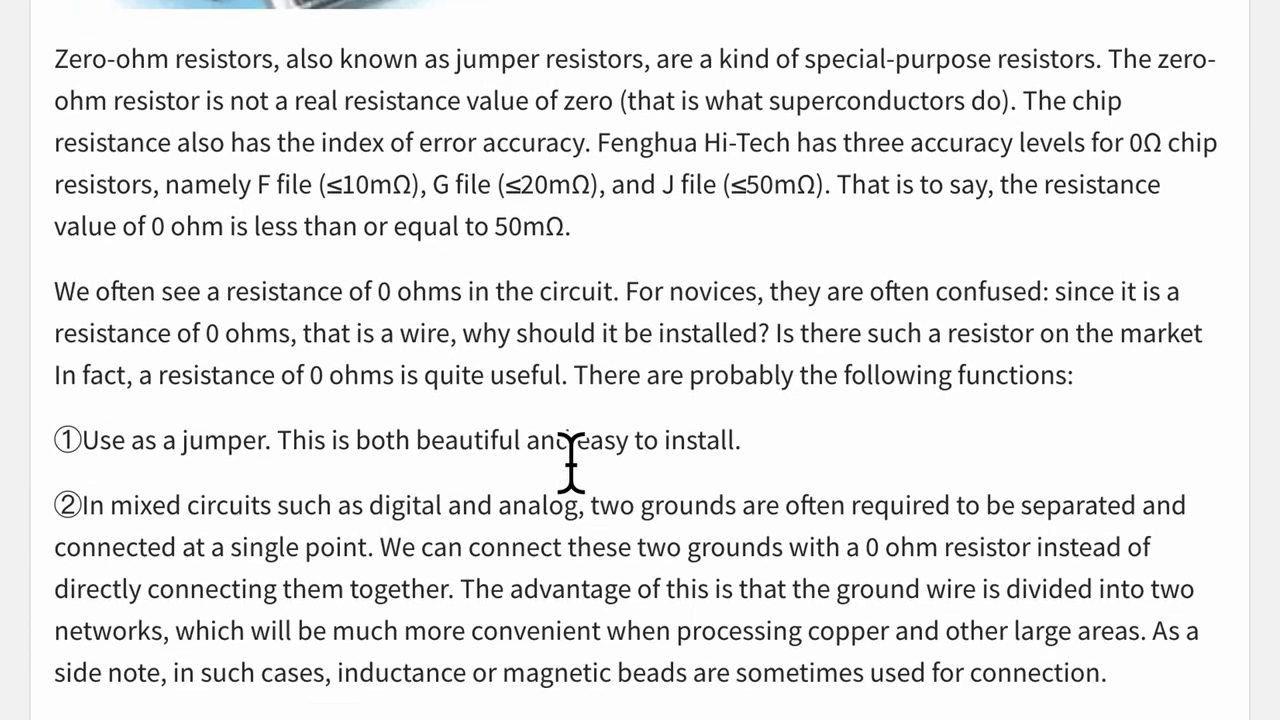
scroll(572, 460, down, 2)
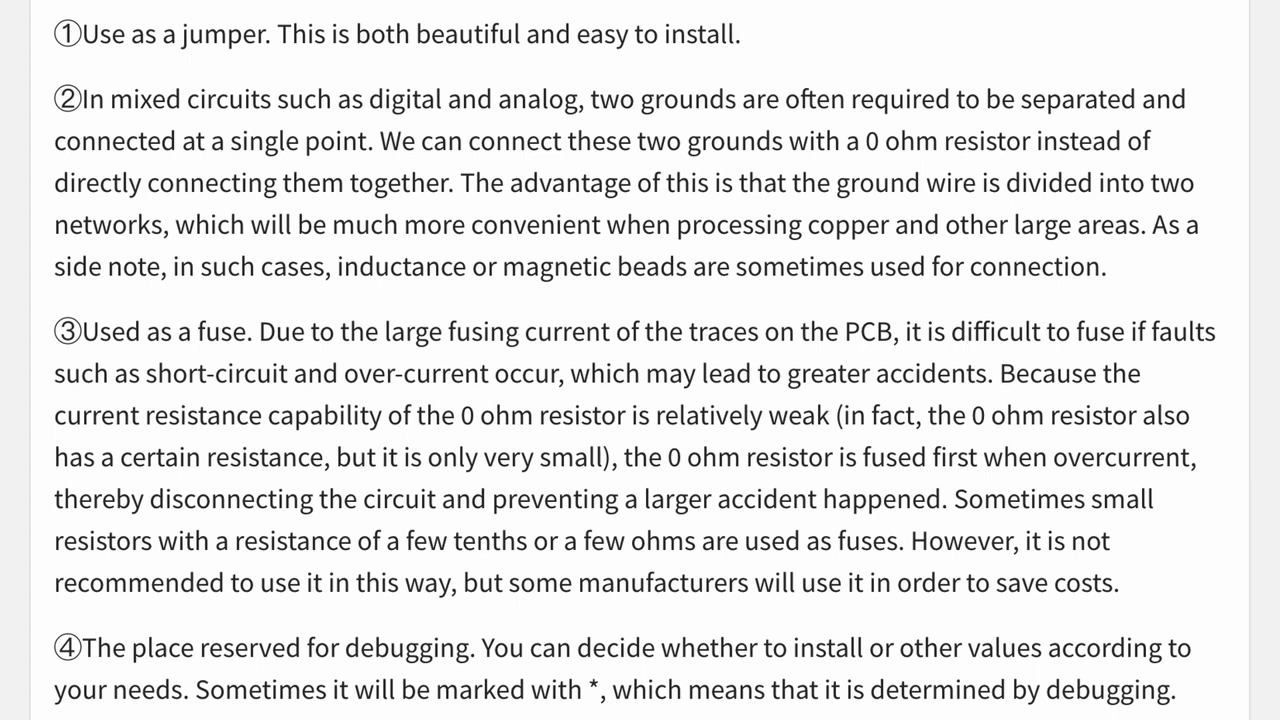
scroll(640, 360, down, 8)
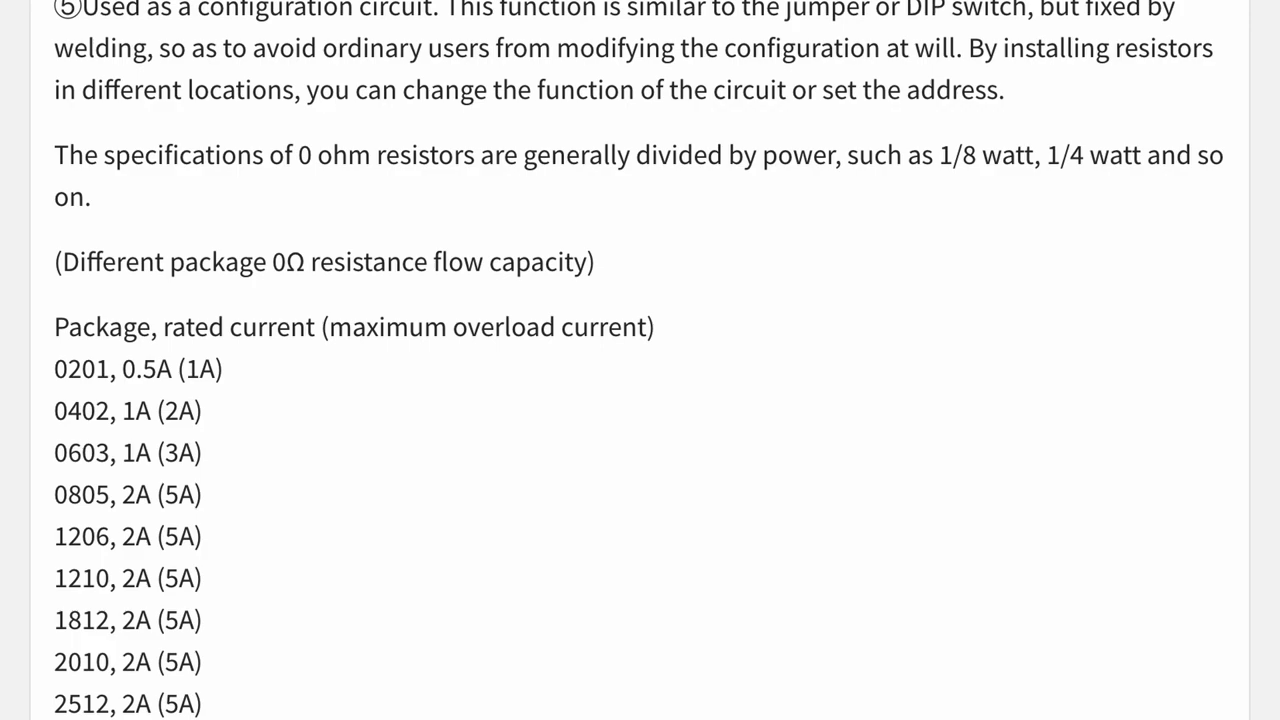
scroll(640, 360, down, 2)
scroll(640, 360, down, 8)
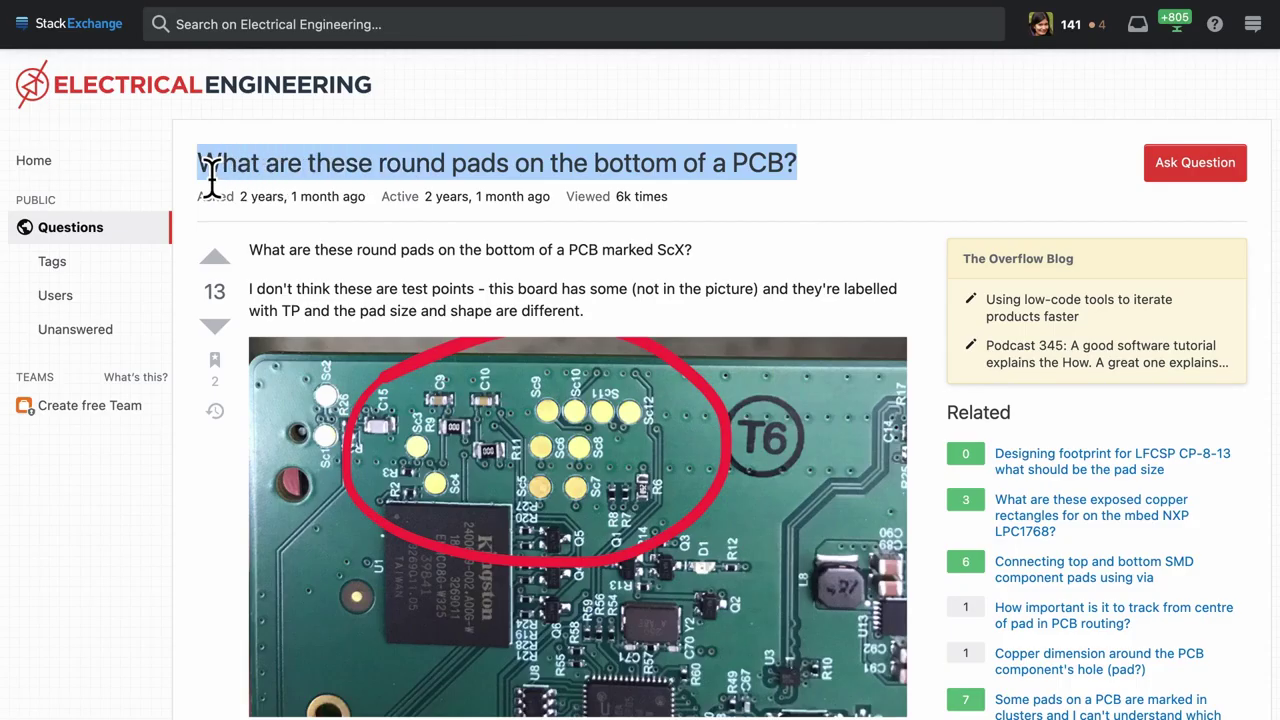
Scroll down to the top answer identifying the round pads as pogo-pin test pads
scroll(623, 503, down, 5)
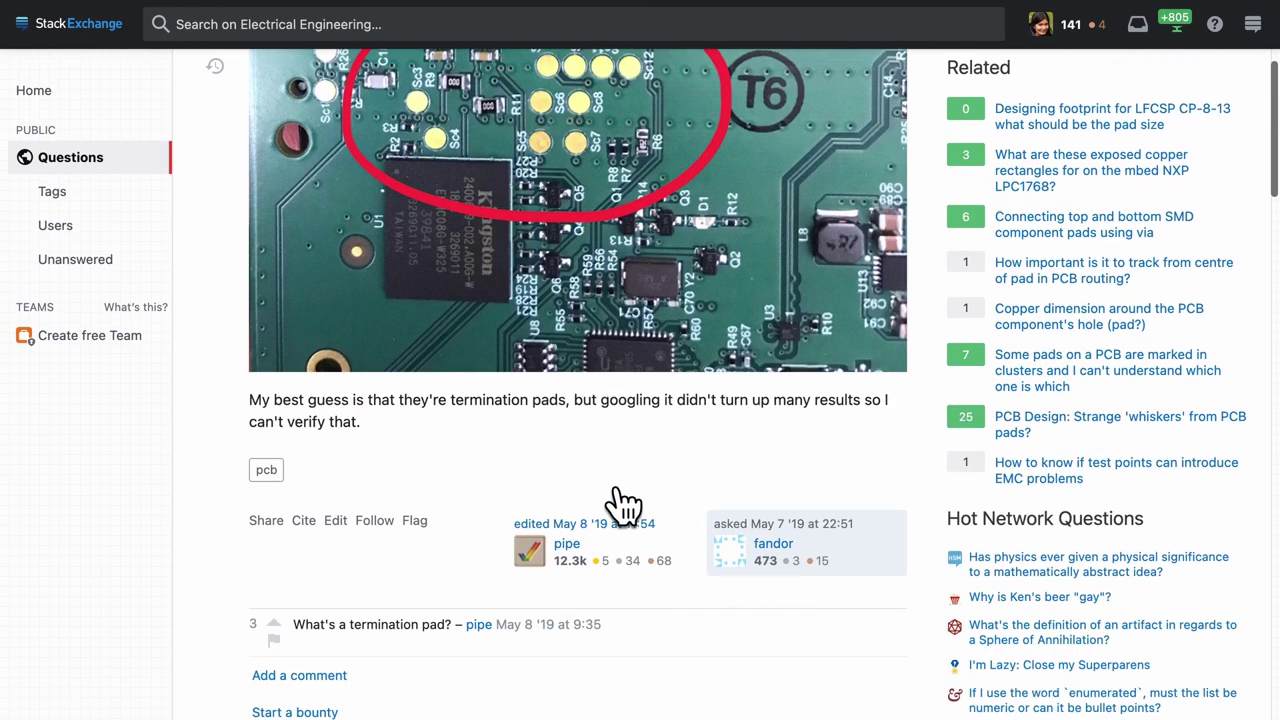
scroll(606, 482, down, 9)
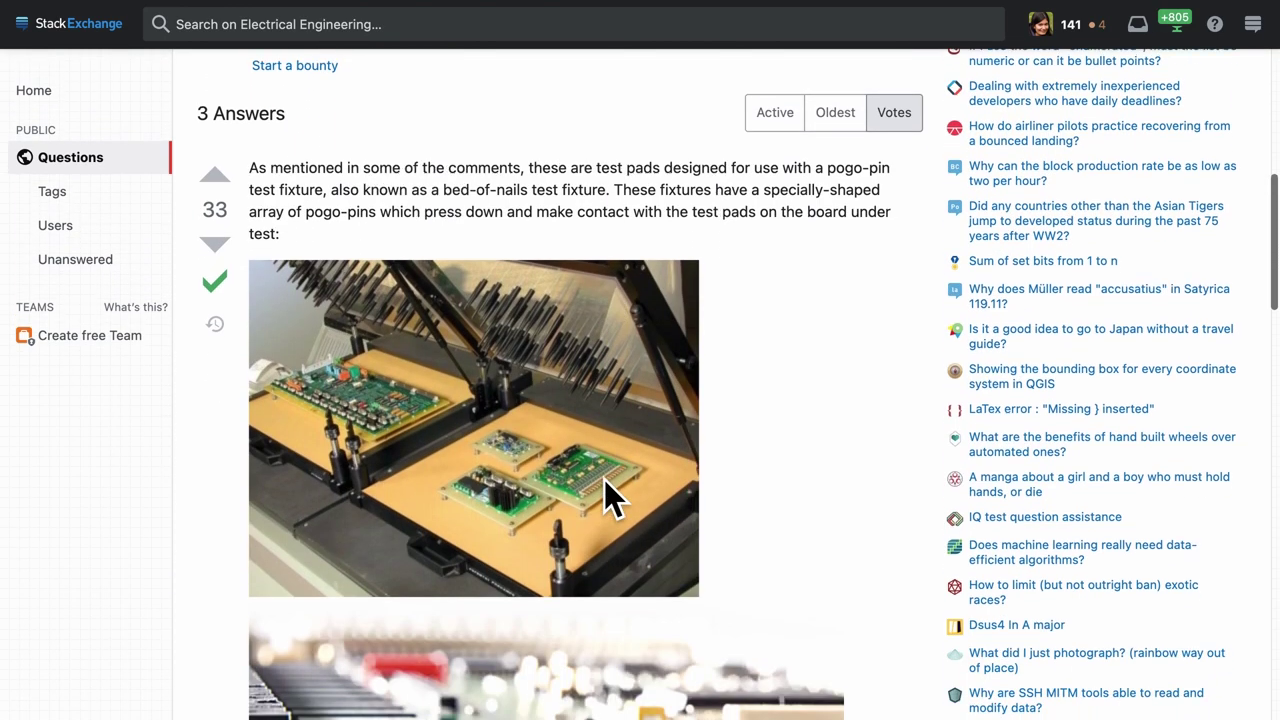
scroll(604, 479, down, 1)
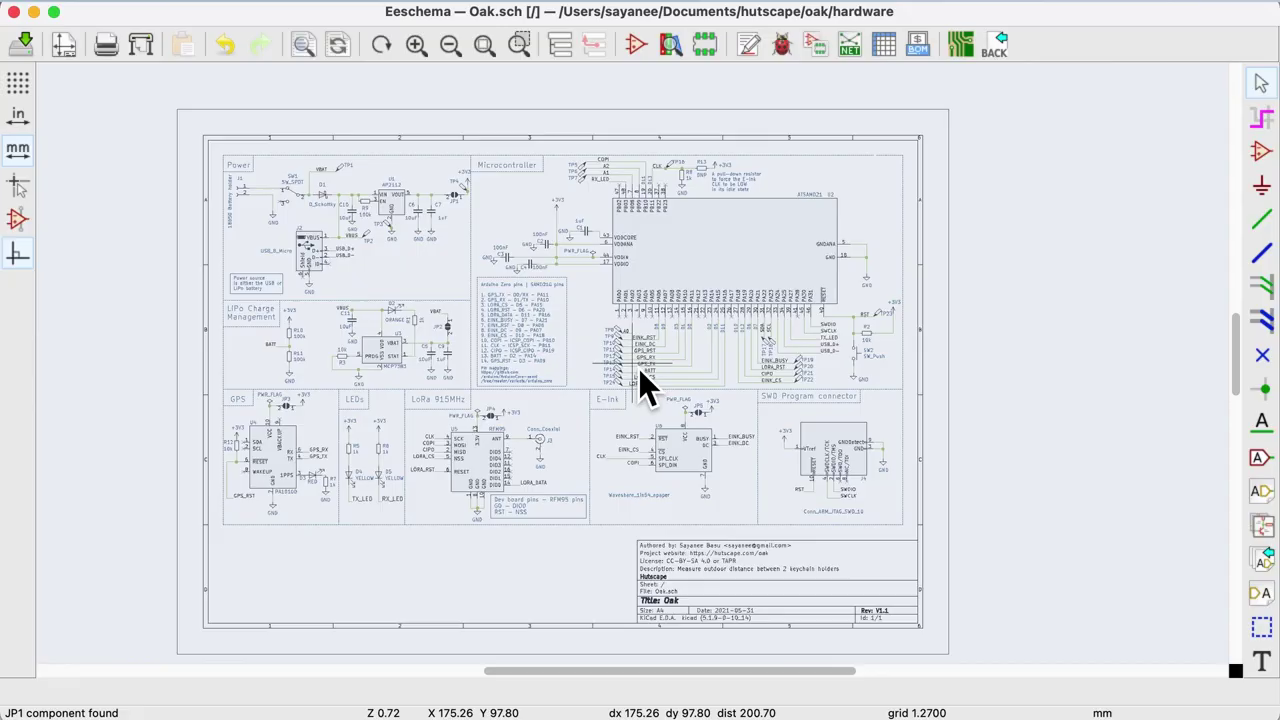
Open Assign Footprints and select TP1–TP24 (TestPoint_Pad_1.5x1.5mm), then narrow to the TP10 row
scroll(640, 370, up, 6)
scroll(640, 372, up, 2)
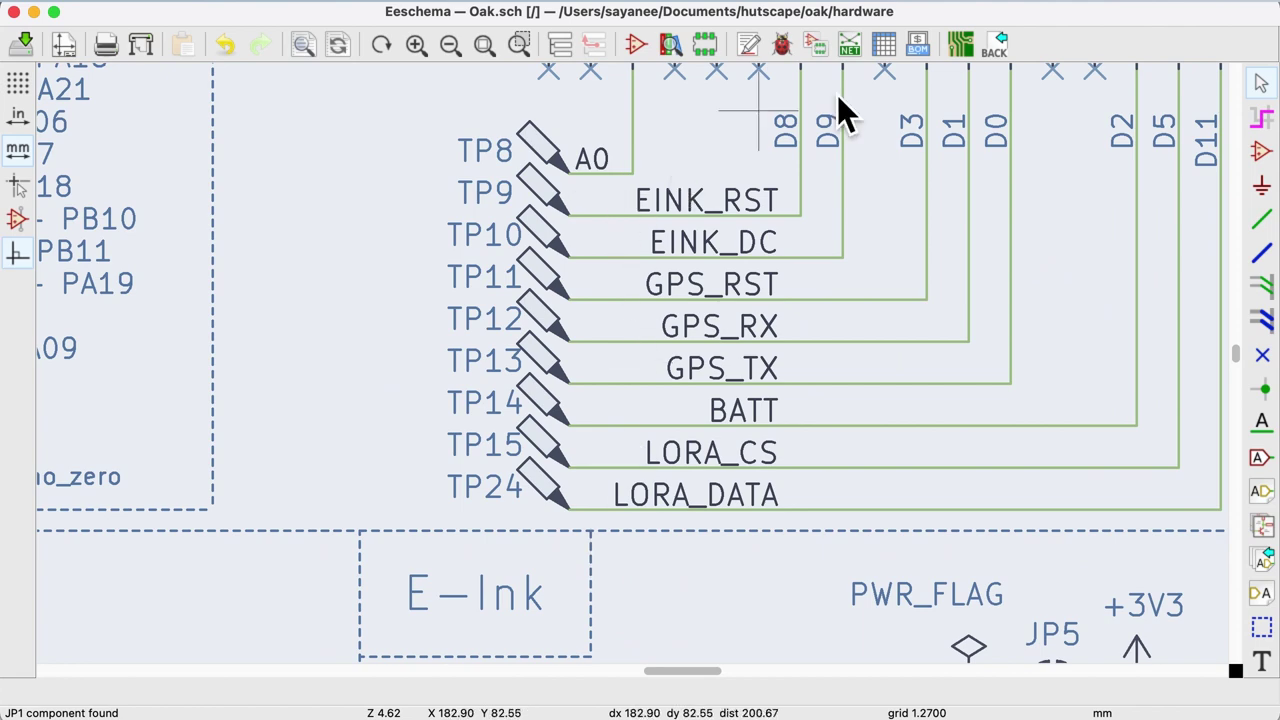
click(815, 44)
click(543, 206)
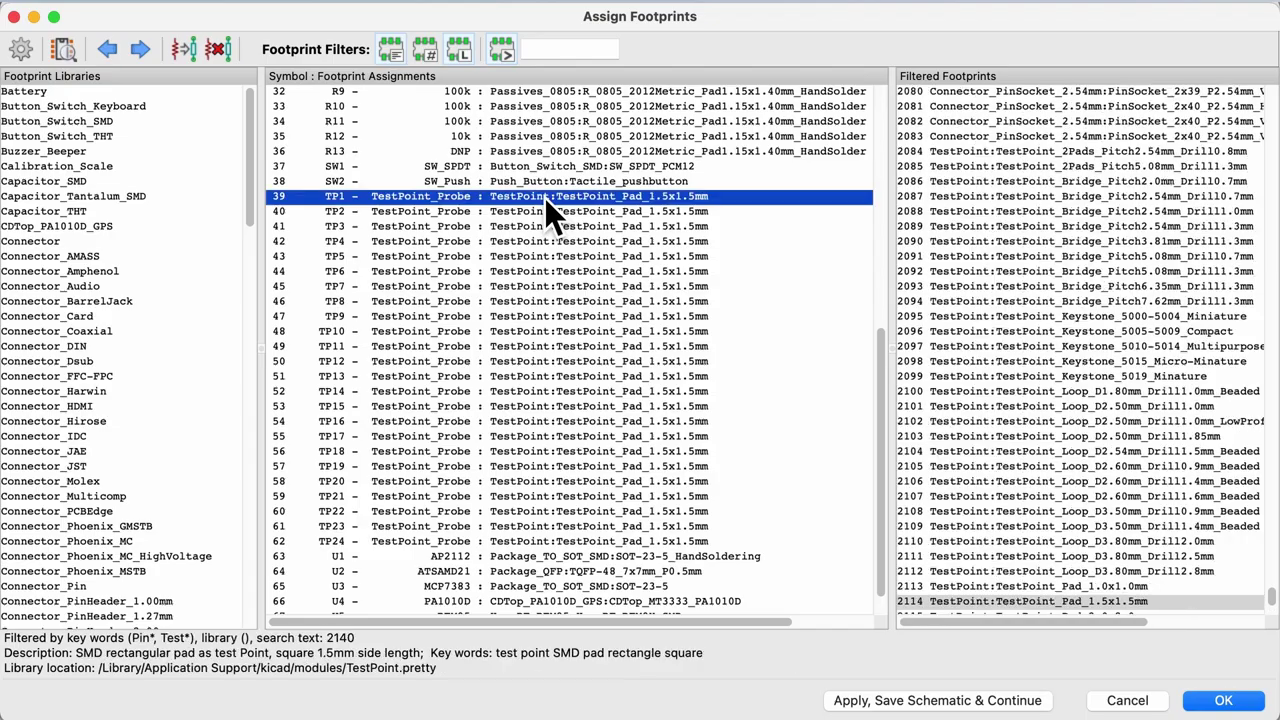
shift+click(527, 543)
click(565, 337)
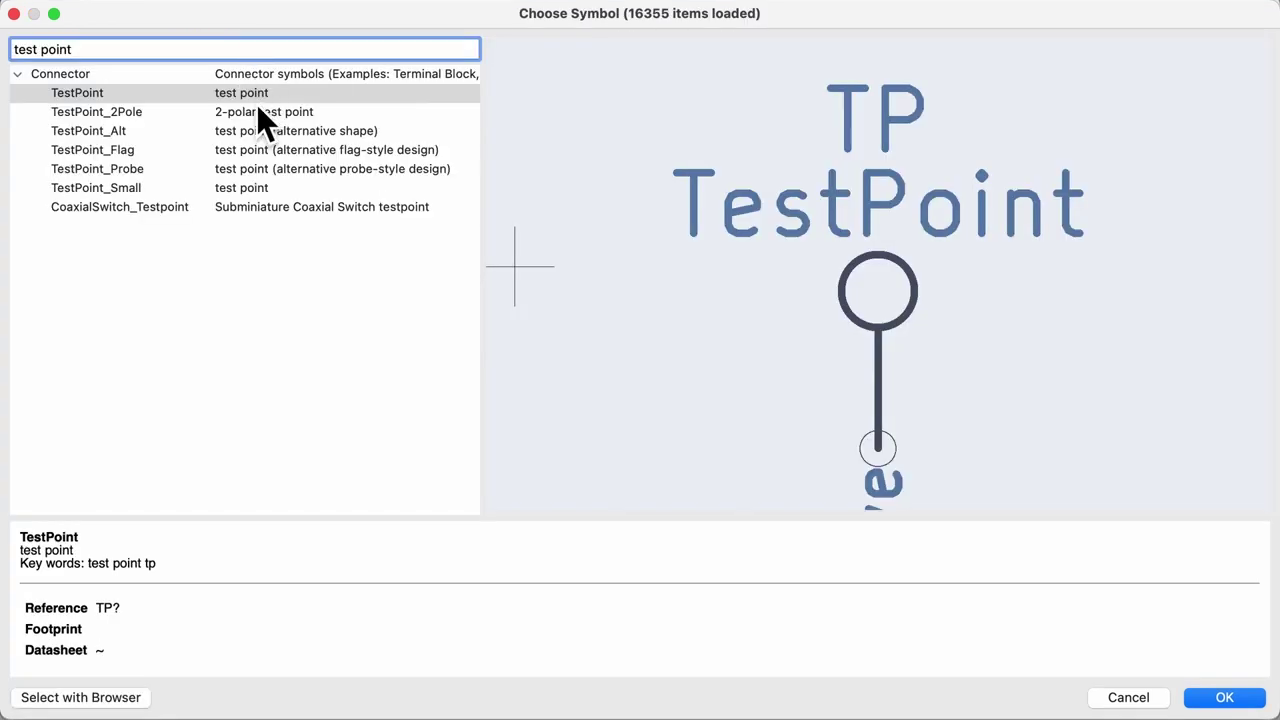
Preview TestPoint, TestPoint_Alt, TestPoint_Flag and CoaxialSwitch_Testpoint from the 'test point' symbol results
click(256, 100)
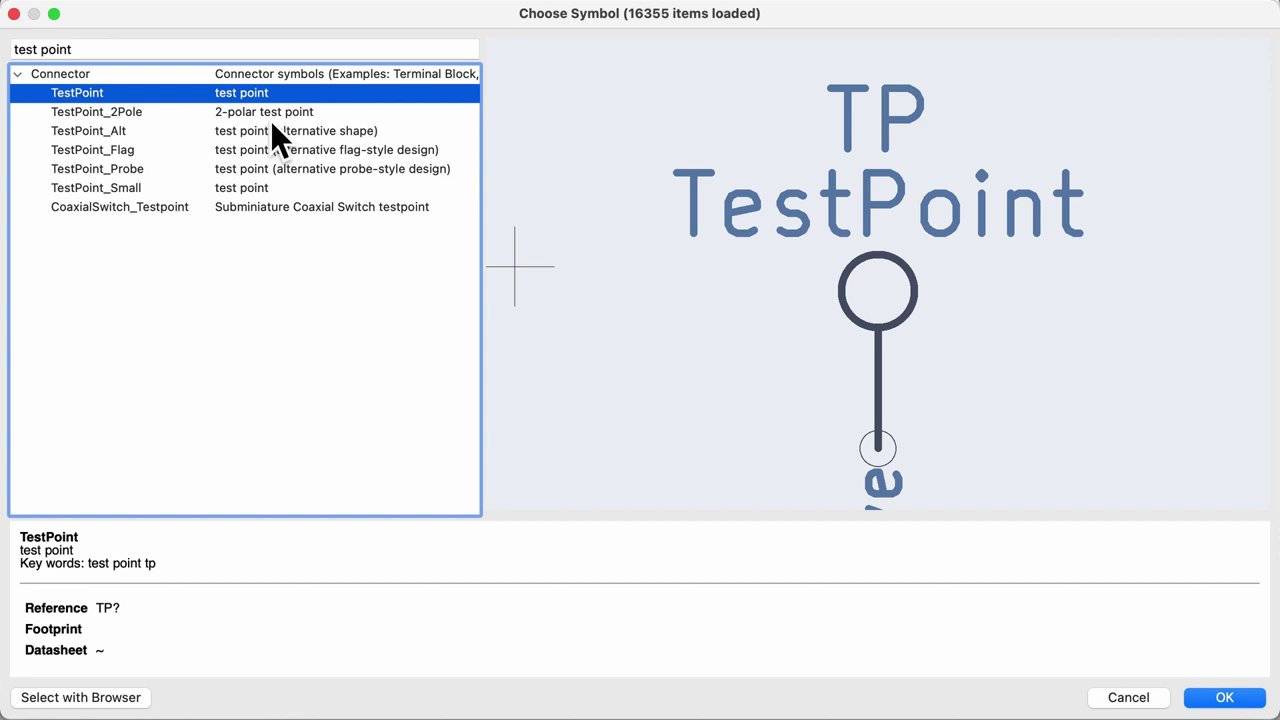
click(270, 119)
click(336, 136)
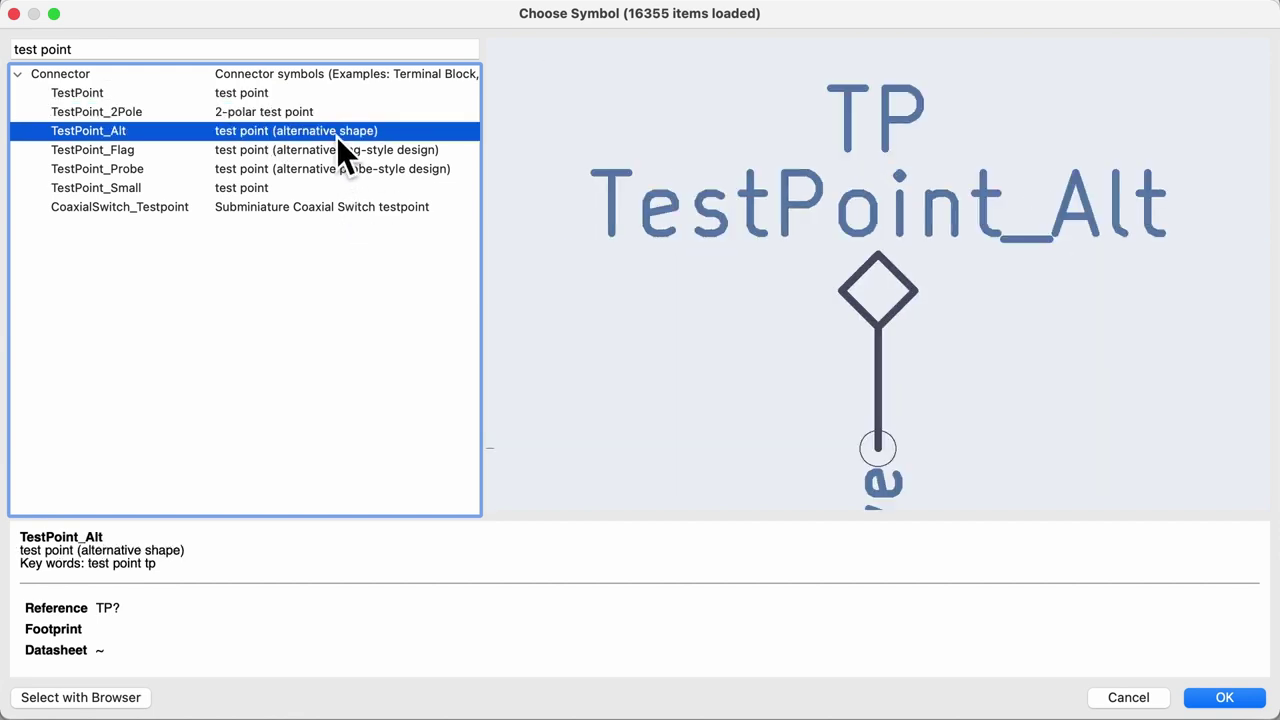
scroll(844, 376, down, 2)
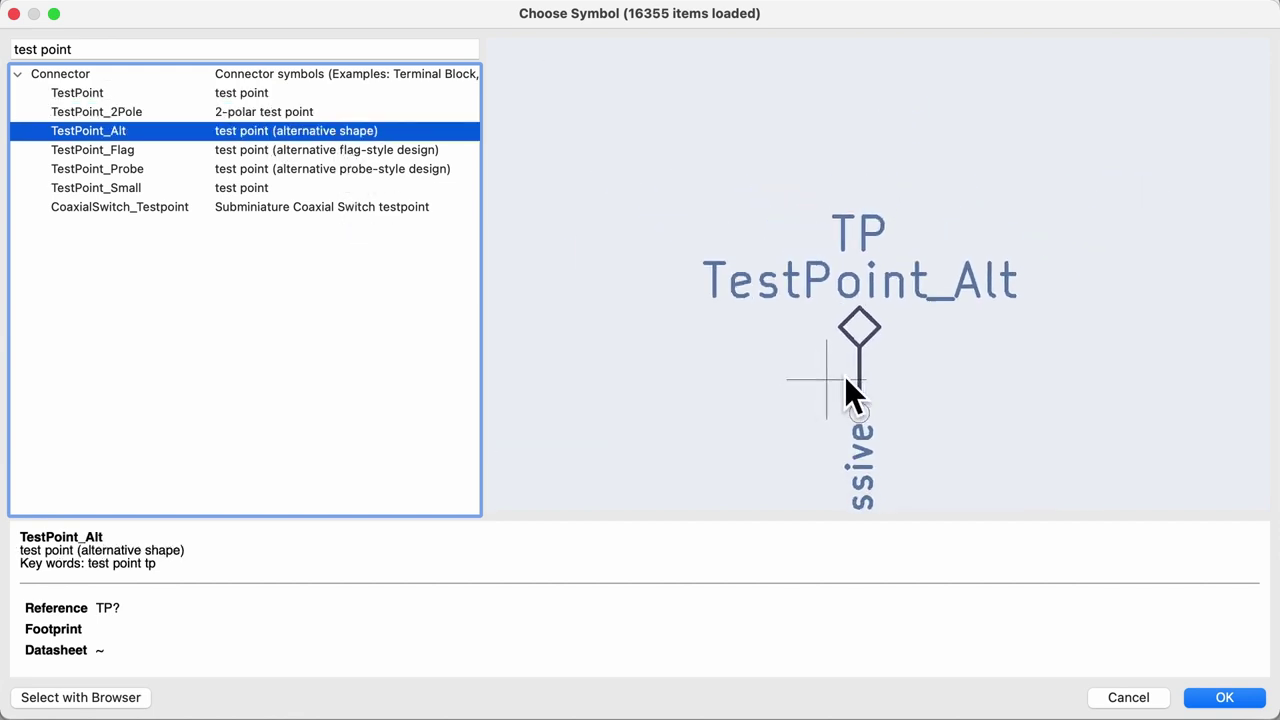
scroll(844, 376, down, 1)
click(422, 152)
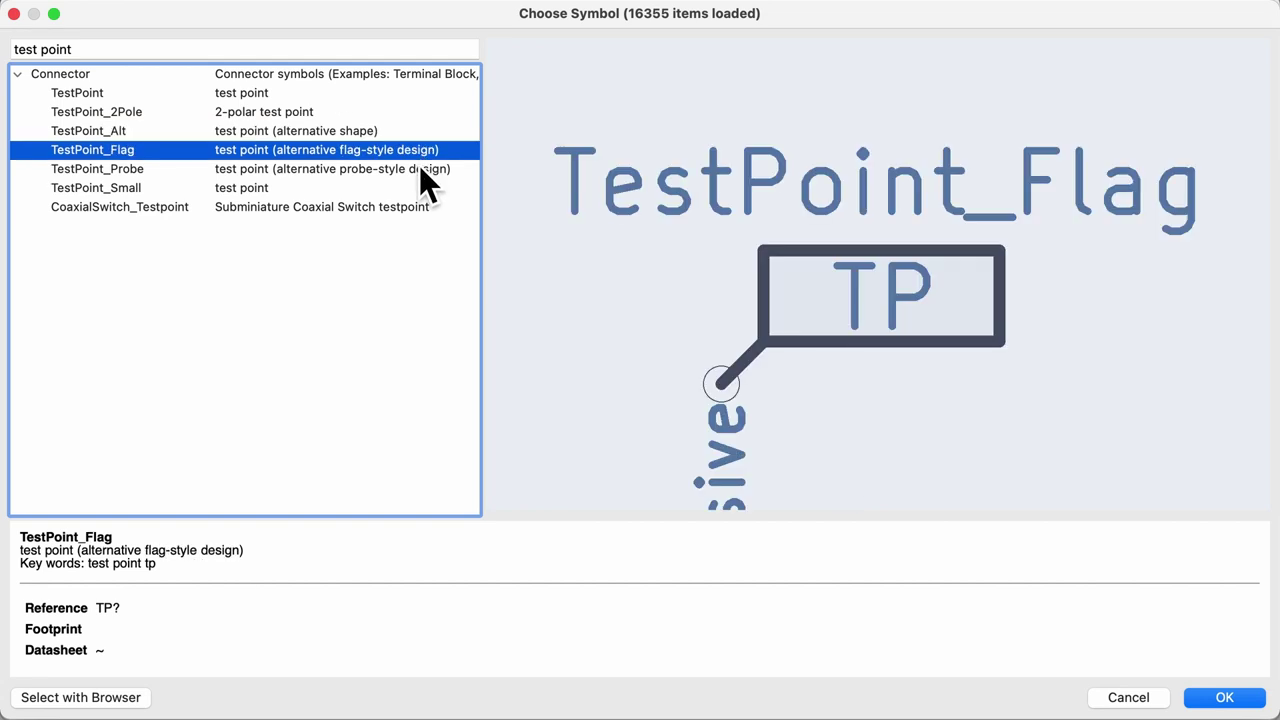
scroll(719, 438, down, 3)
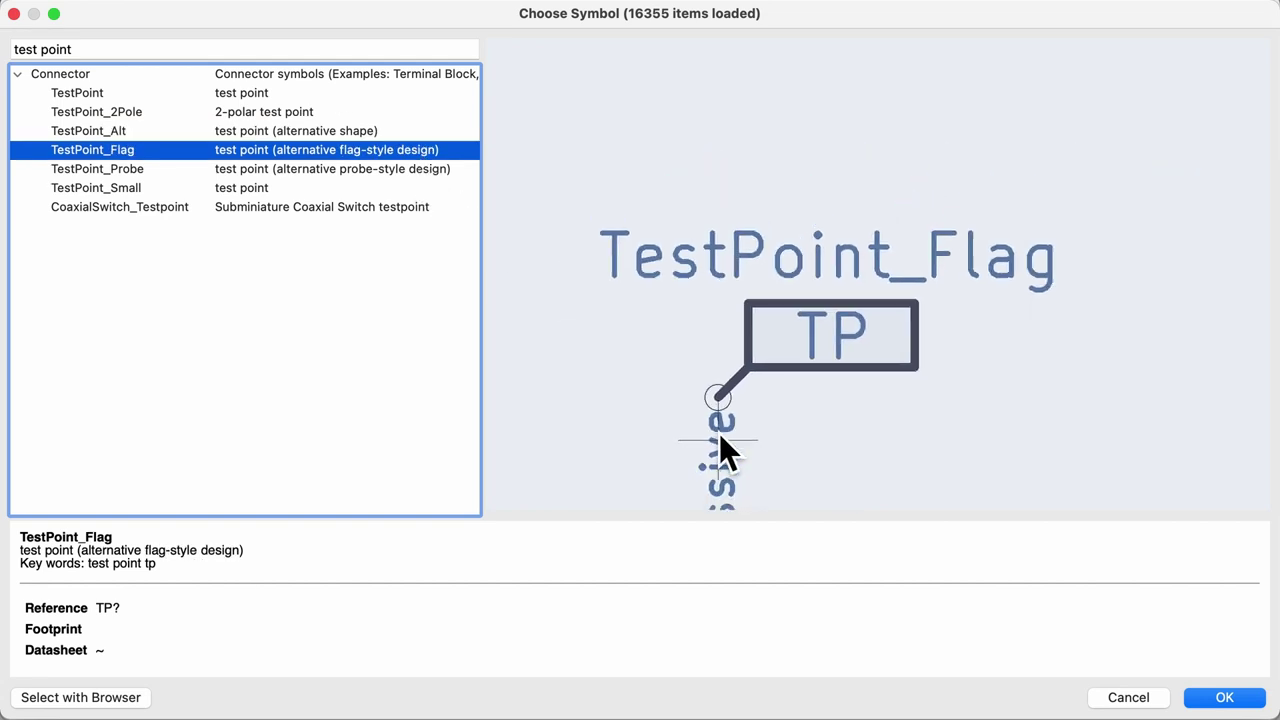
click(440, 207)
scroll(912, 322, down, 2)
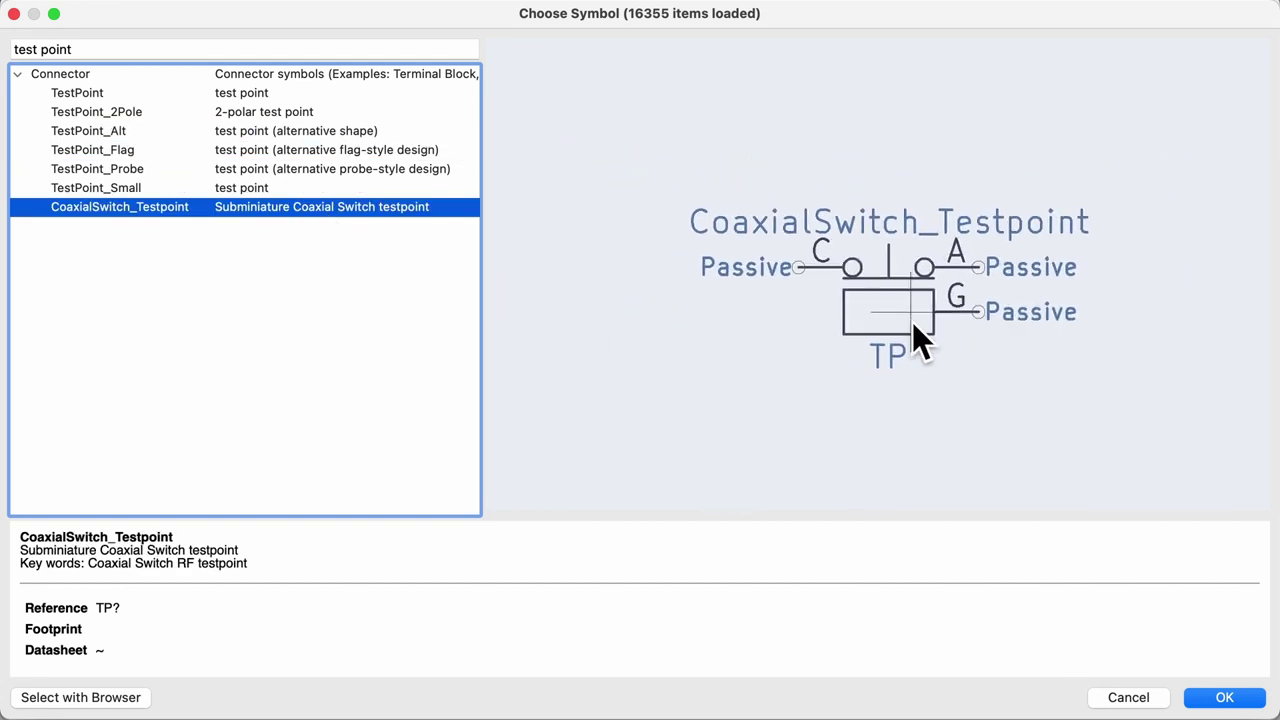
scroll(912, 322, up, 2)
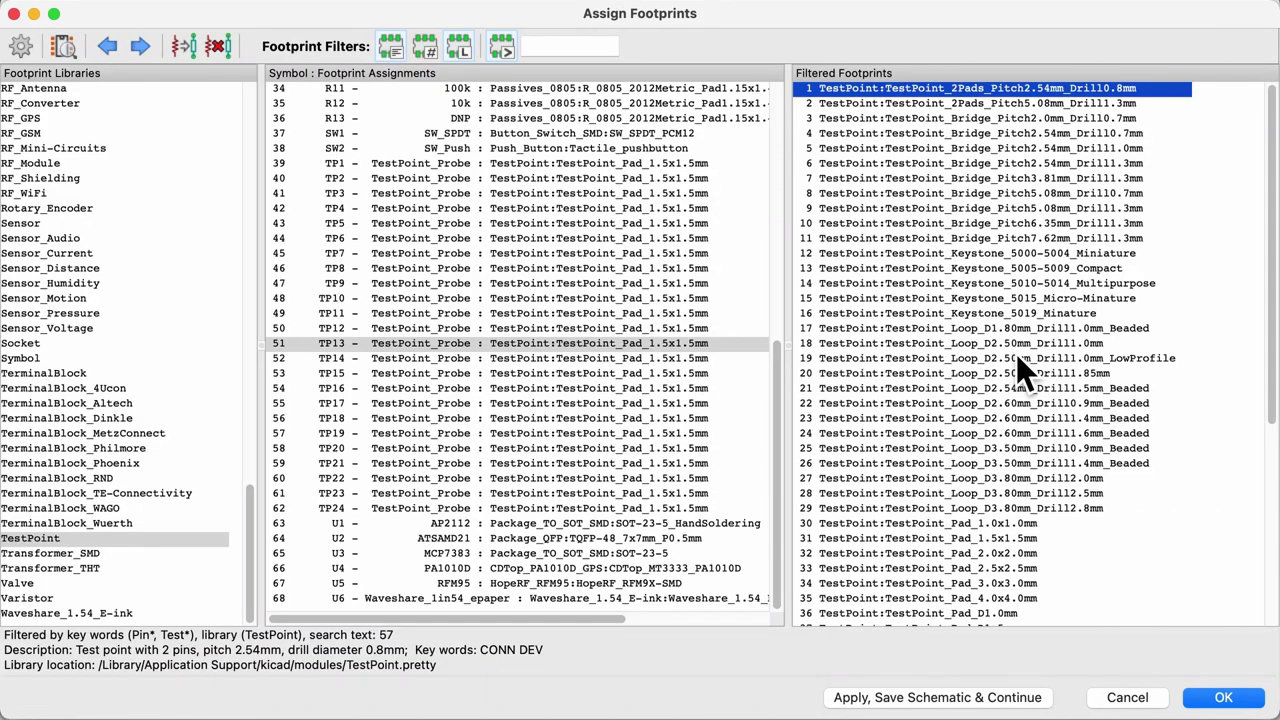
Preview filtered test point footprints with View Footprint, finishing on TestPoint_Pad_4.0x4.0mm
scroll(1018, 358, down, 5)
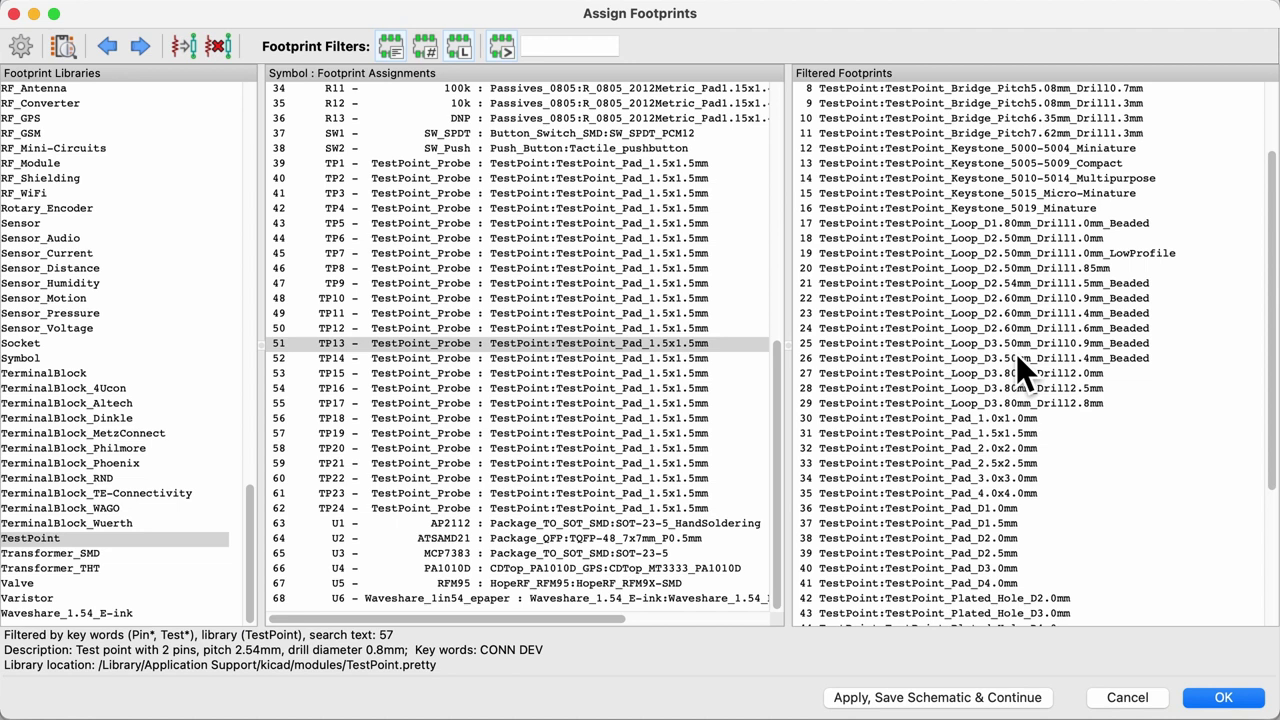
scroll(1016, 354, up, 7)
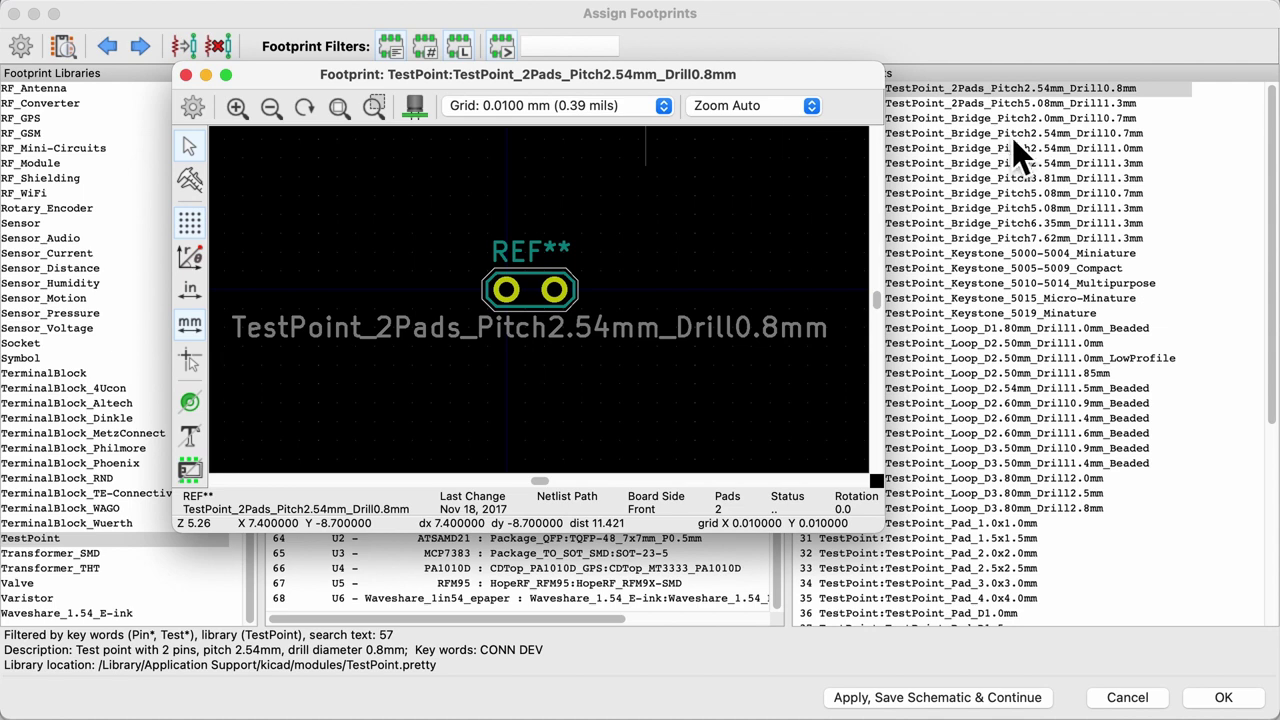
click(1011, 124)
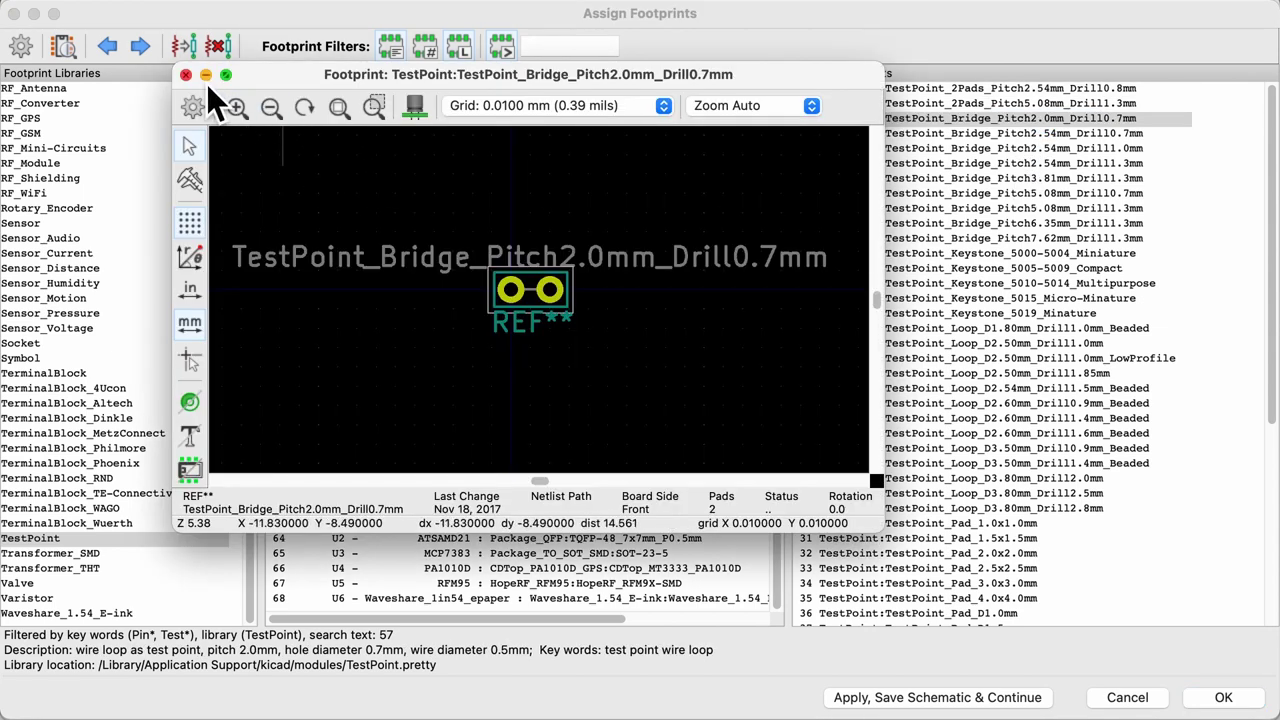
click(190, 79)
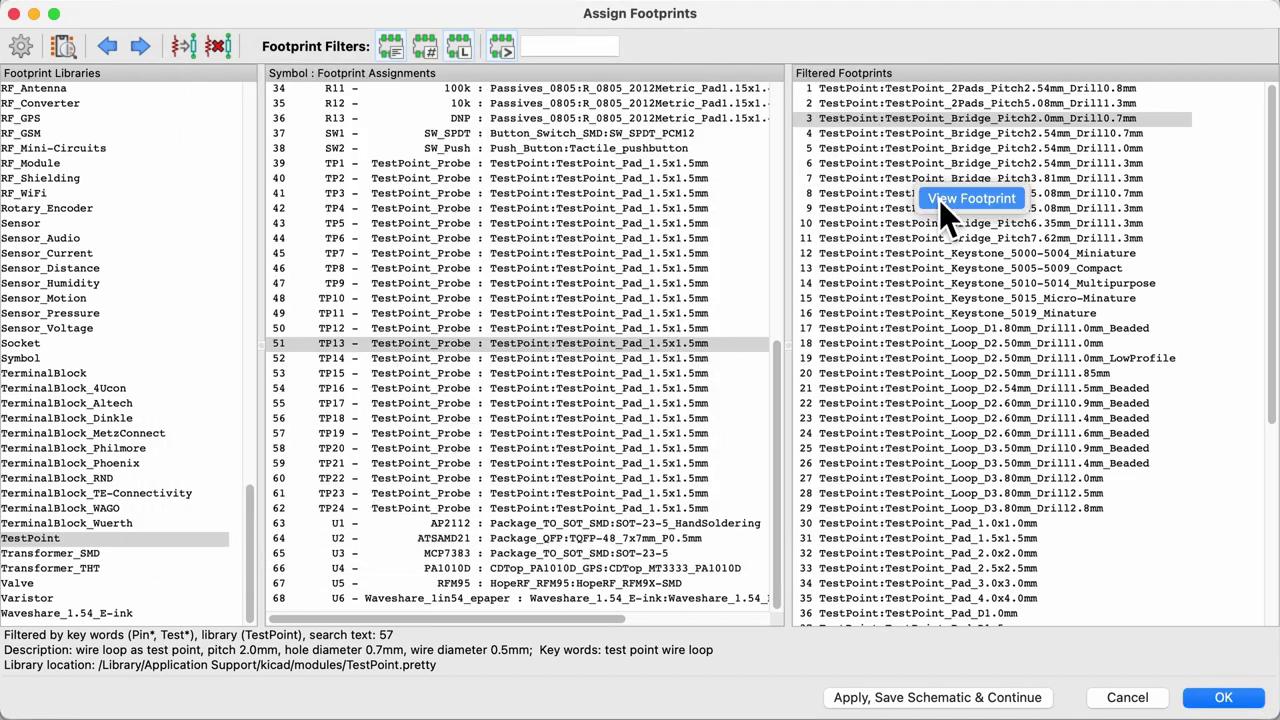
click(947, 209)
scroll(1028, 288, down, 7)
click(1028, 286)
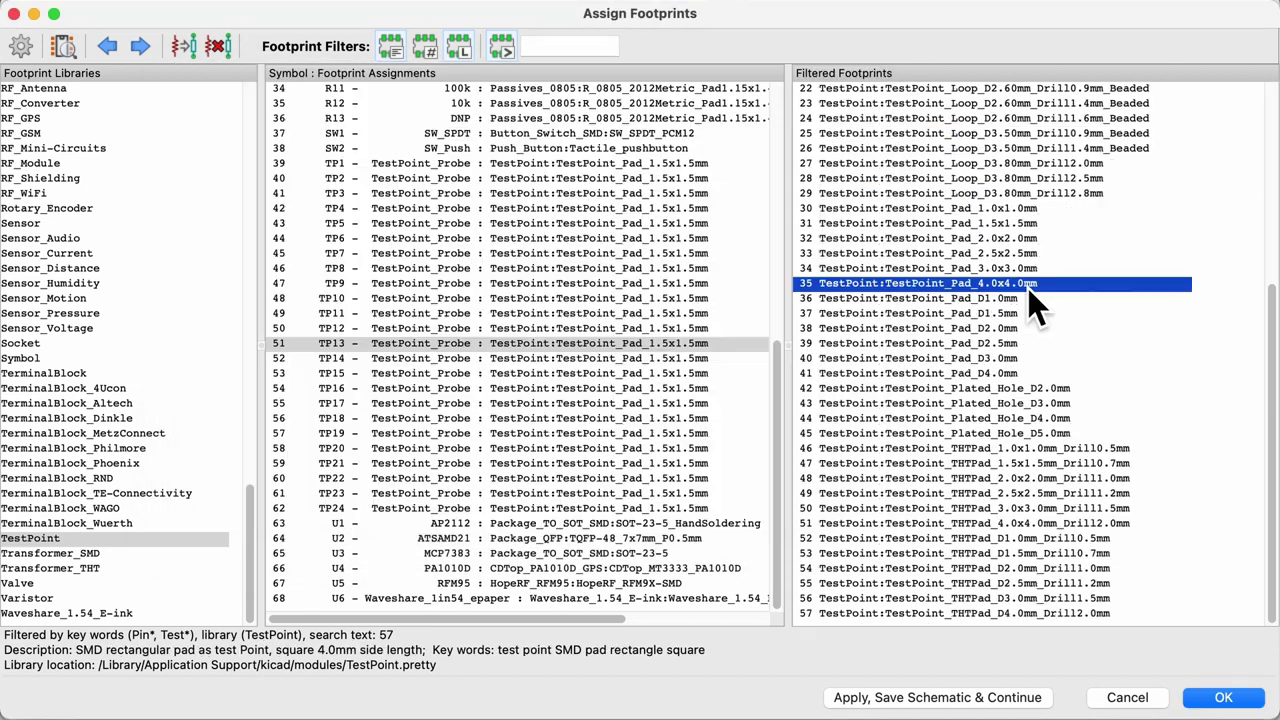
right_click(1028, 288)
click(1051, 292)
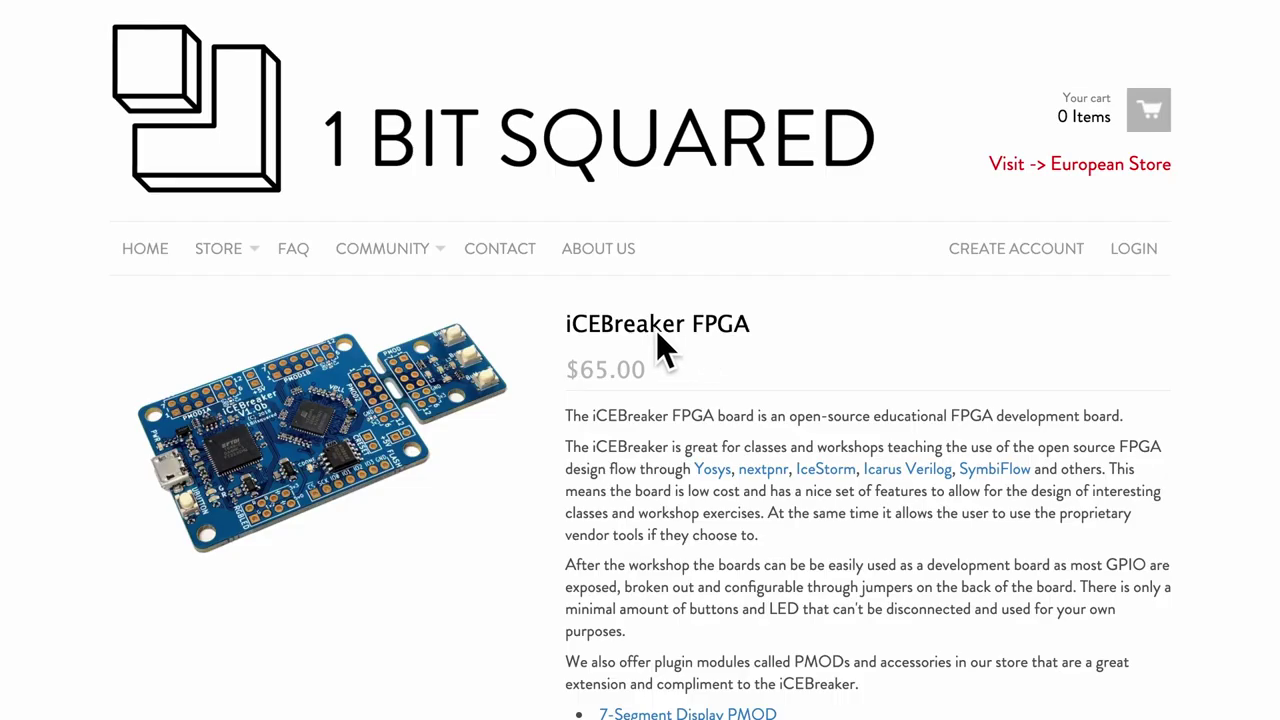
Select the 'iCEBreaker FPGA' heading on the 1 Bit Squared store page
triple_click(651, 331)
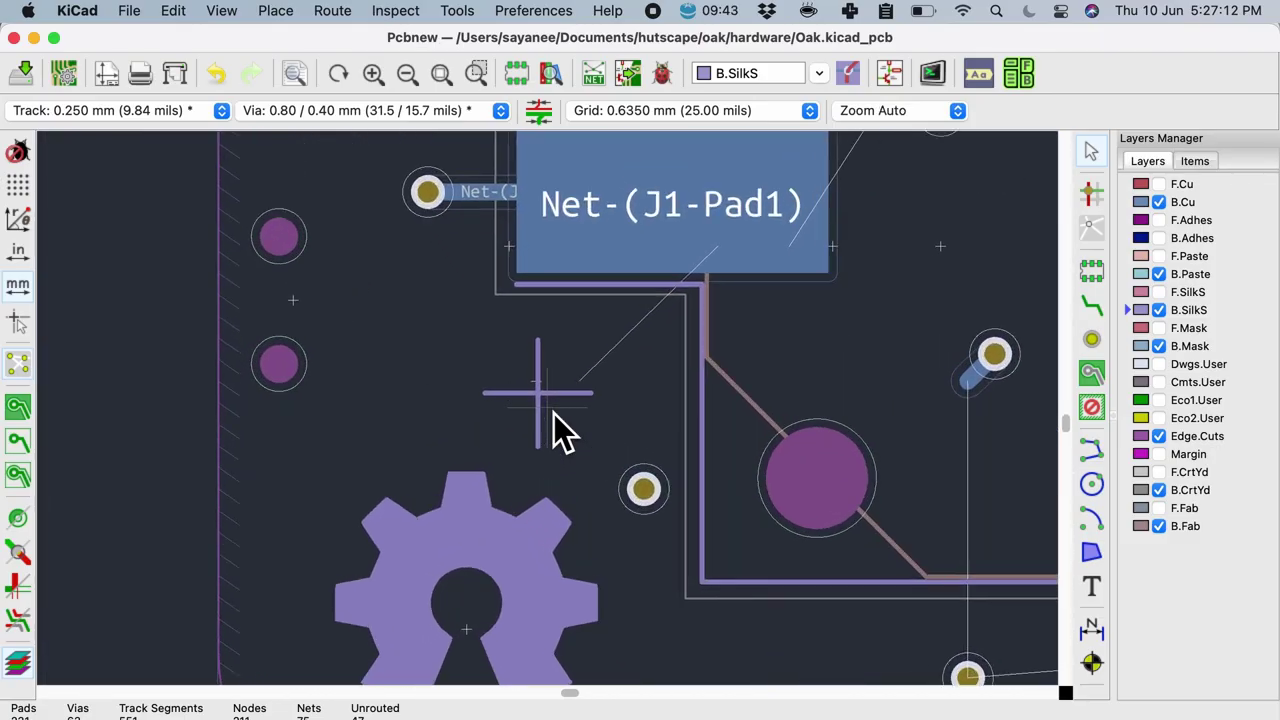
Zoom the Oak board to fit, then scroll through the pretty-kicad-libs .pretty folder list
click(443, 75)
scroll(556, 418, up, 5)
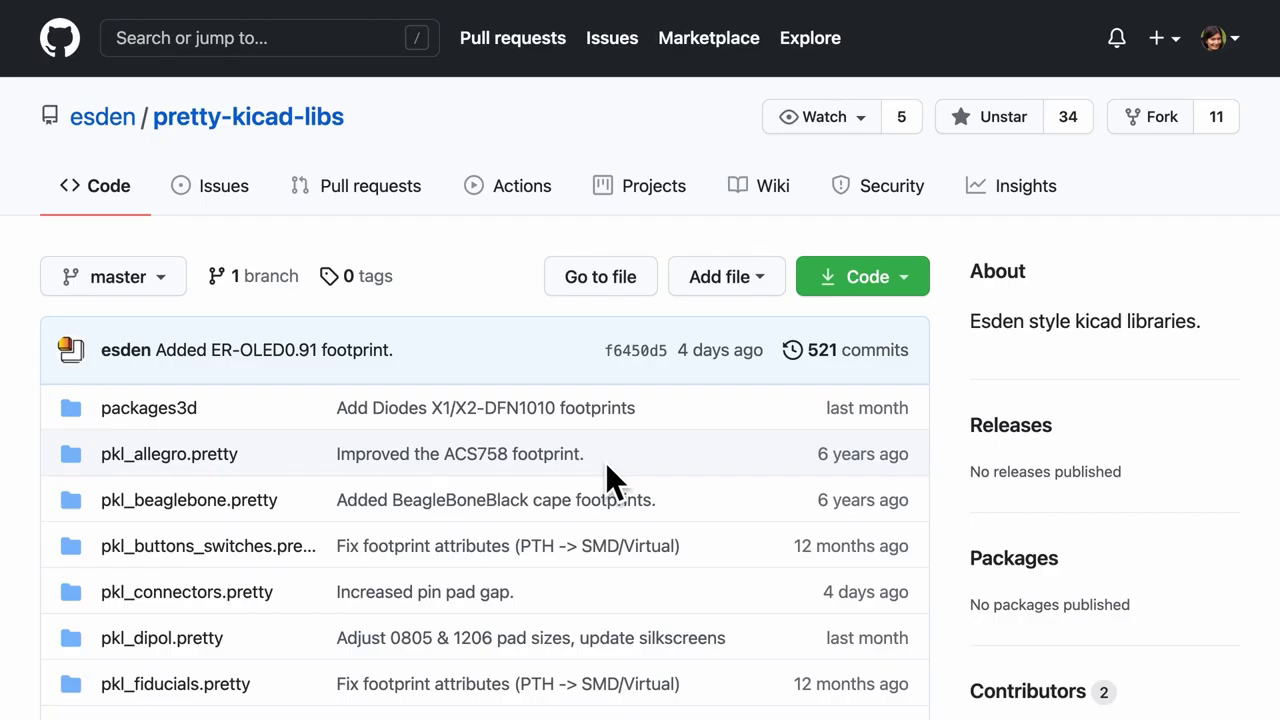
scroll(606, 463, down, 5)
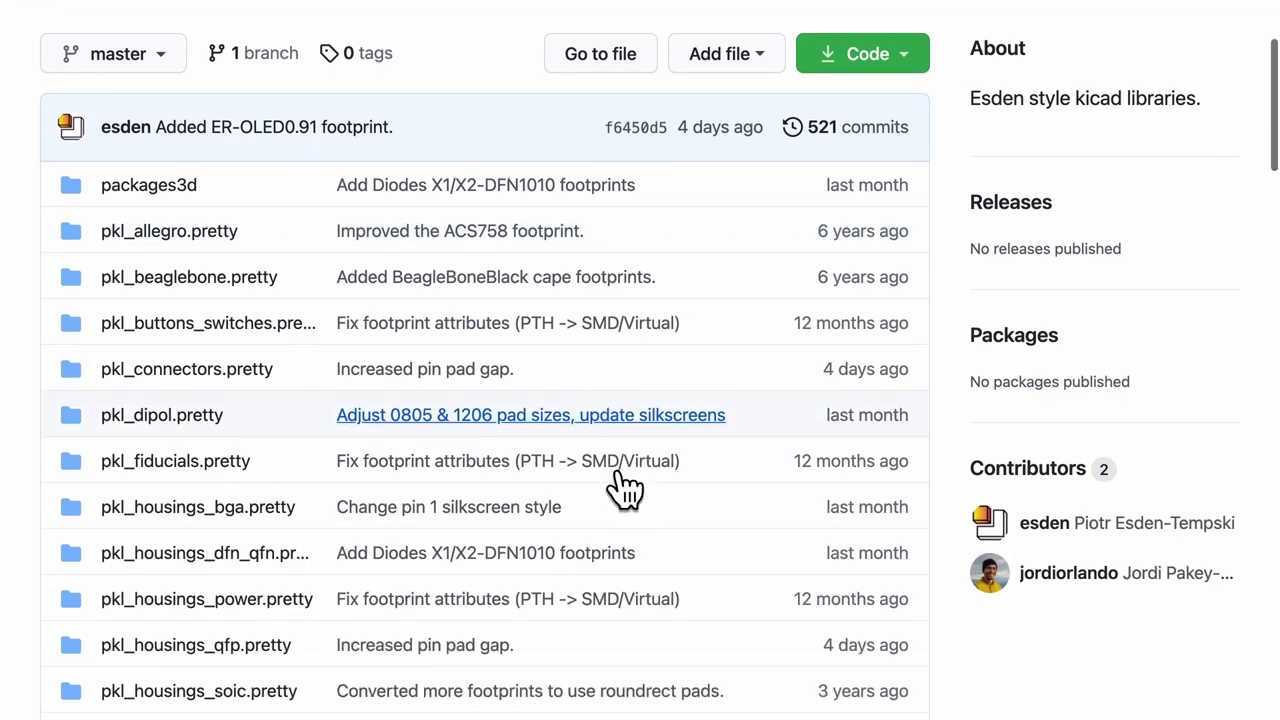
scroll(606, 463, down, 3)
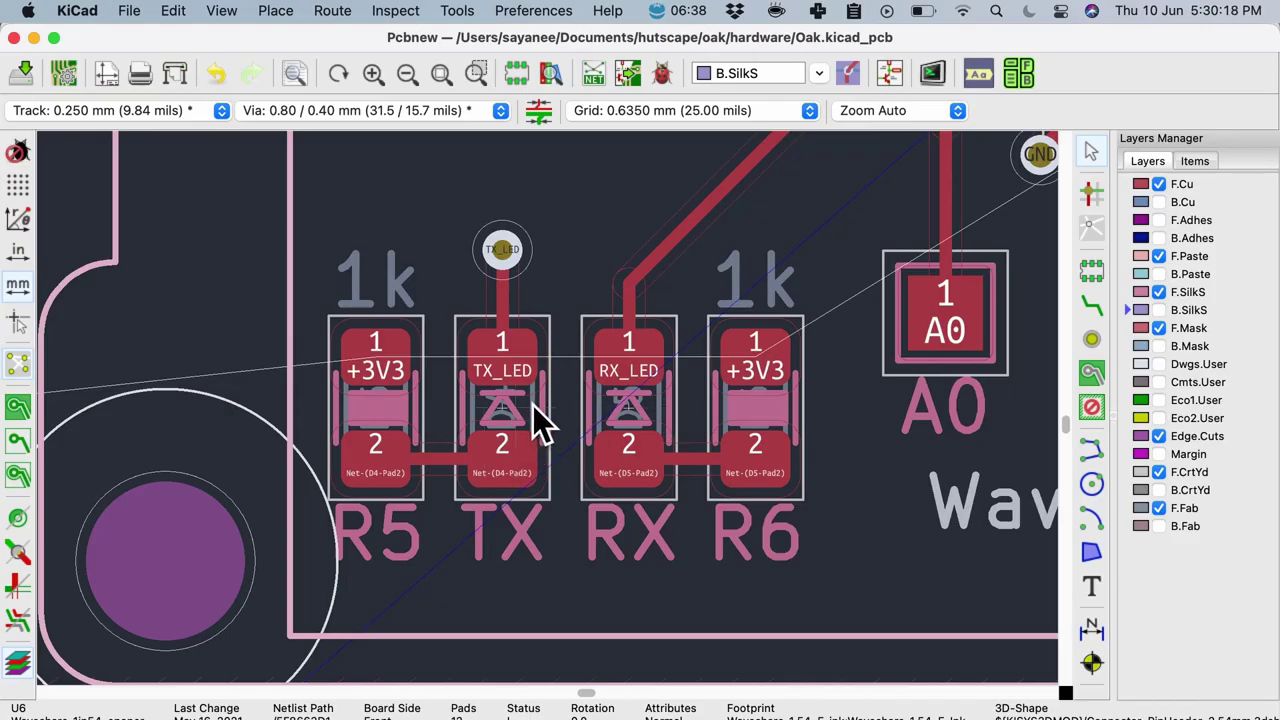
Select the TX LED D4 and RX LED D5 footprints, then zoom toward the U4 module
click(532, 404)
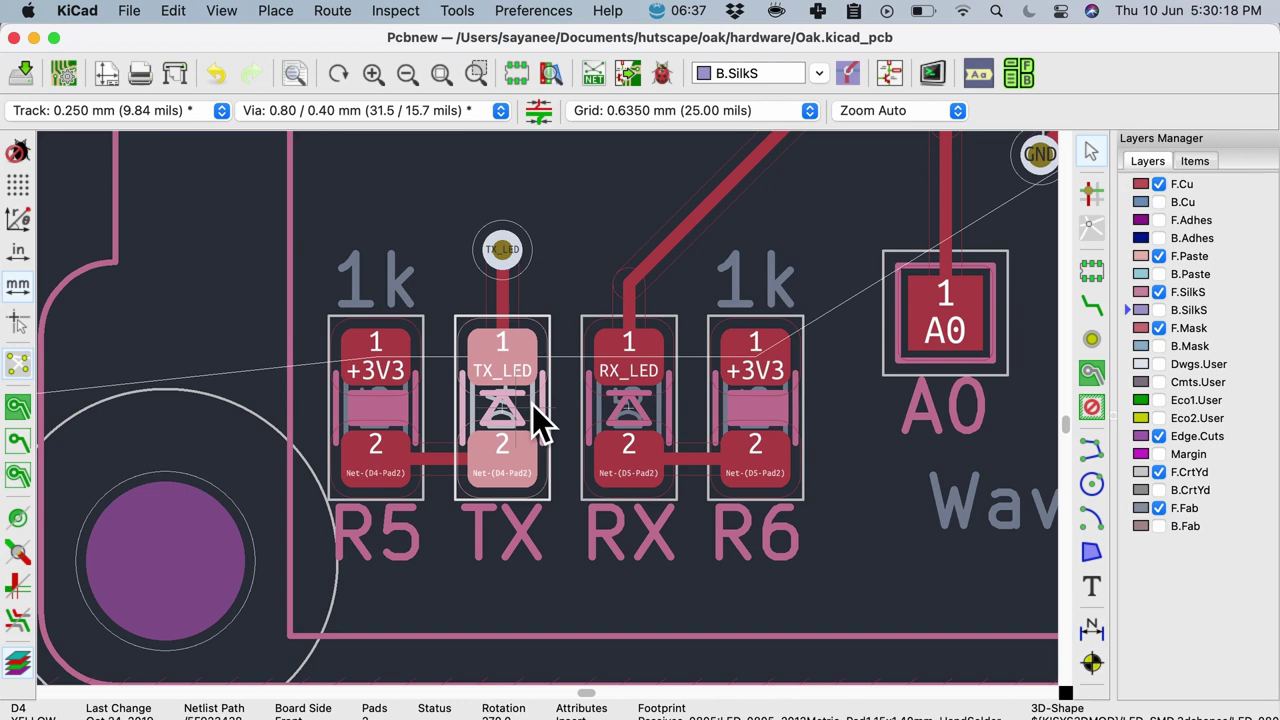
click(659, 415)
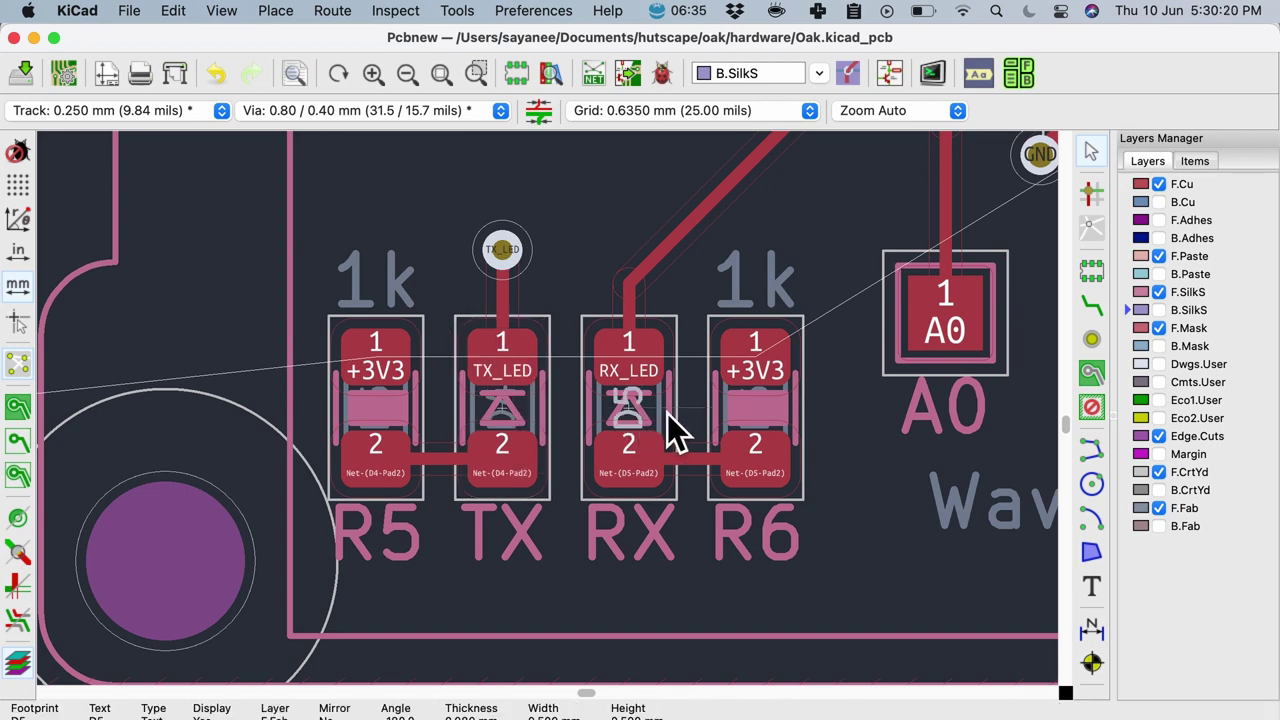
click(665, 412)
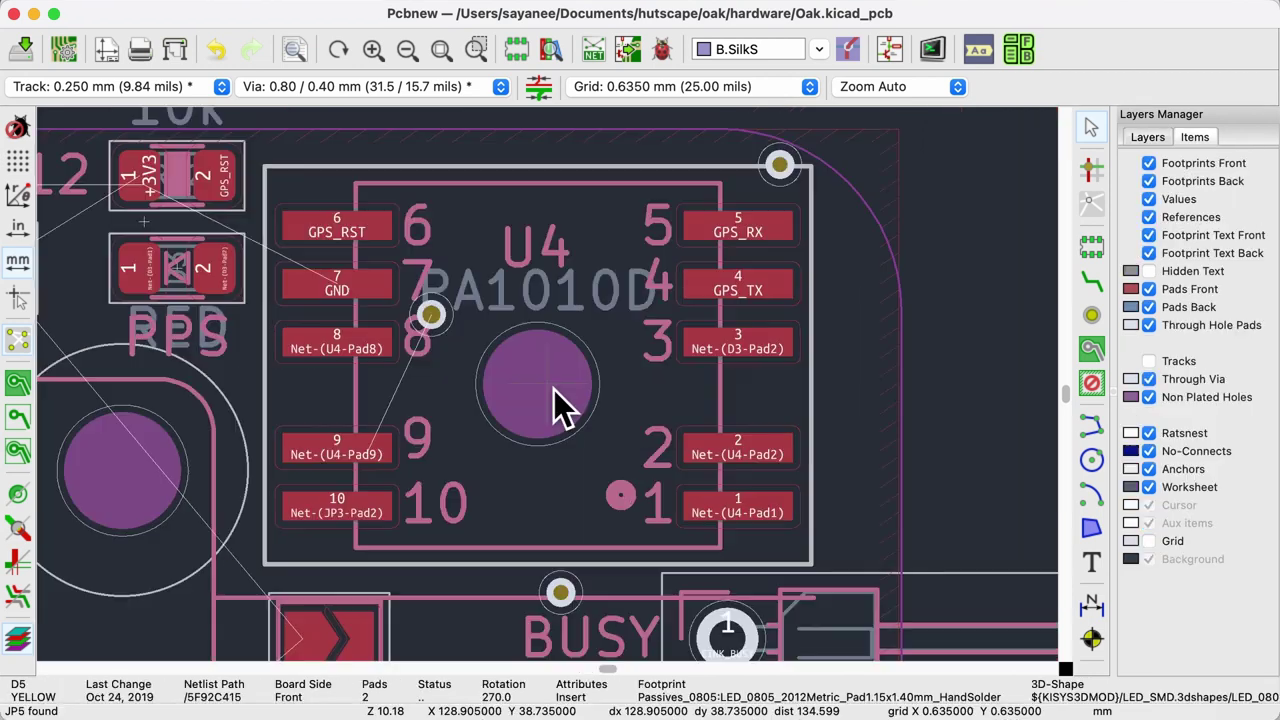
scroll(554, 389, up, 1)
scroll(554, 389, up, 2)
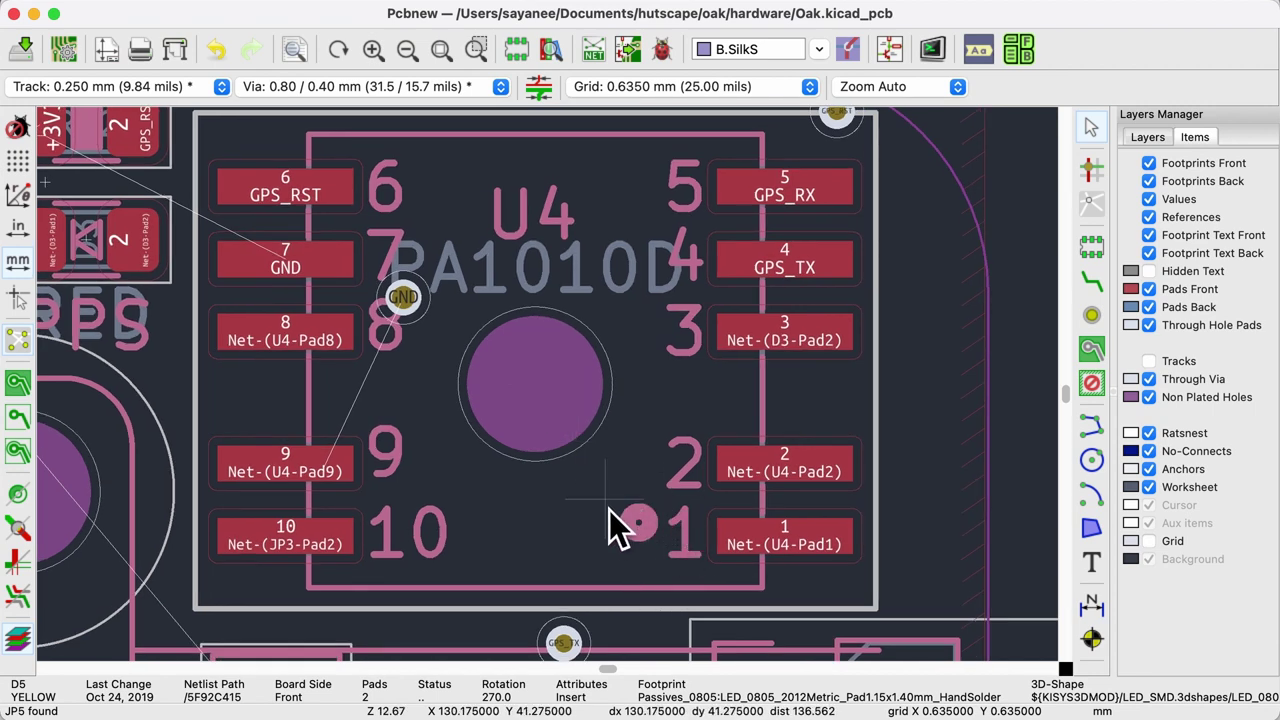
scroll(560, 400, down, 2)
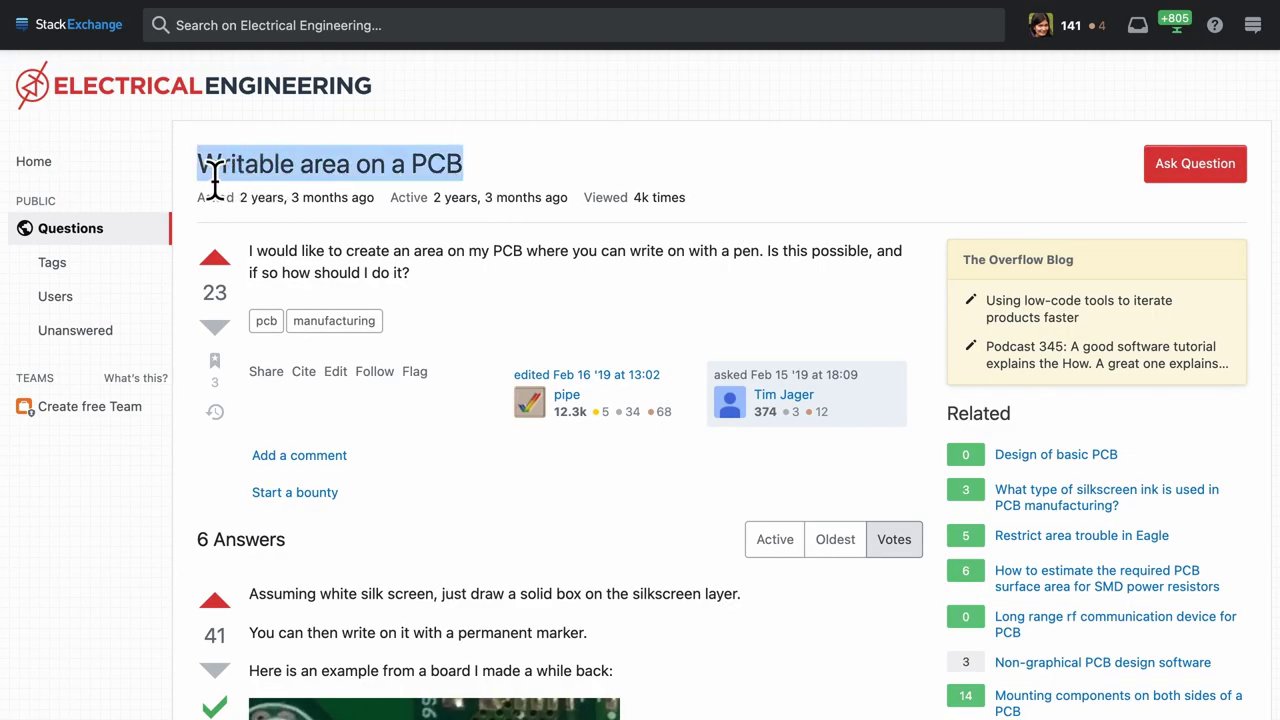
Deselect the question title and scroll toward the accepted answer's solid silkscreen box photo
click(585, 568)
scroll(580, 555, down, 5)
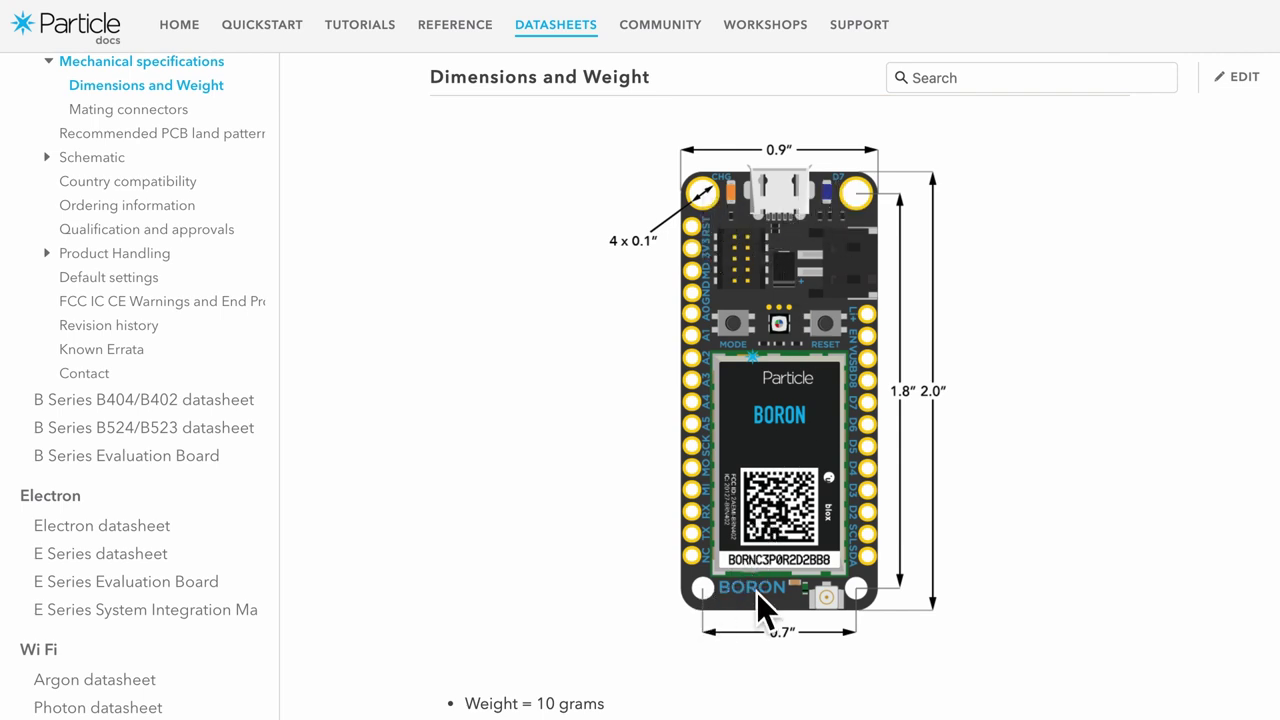
Scroll the Boron datasheet down to the Recommended PCB land pattern with its mounting hole spacing
scroll(866, 603, down, 10)
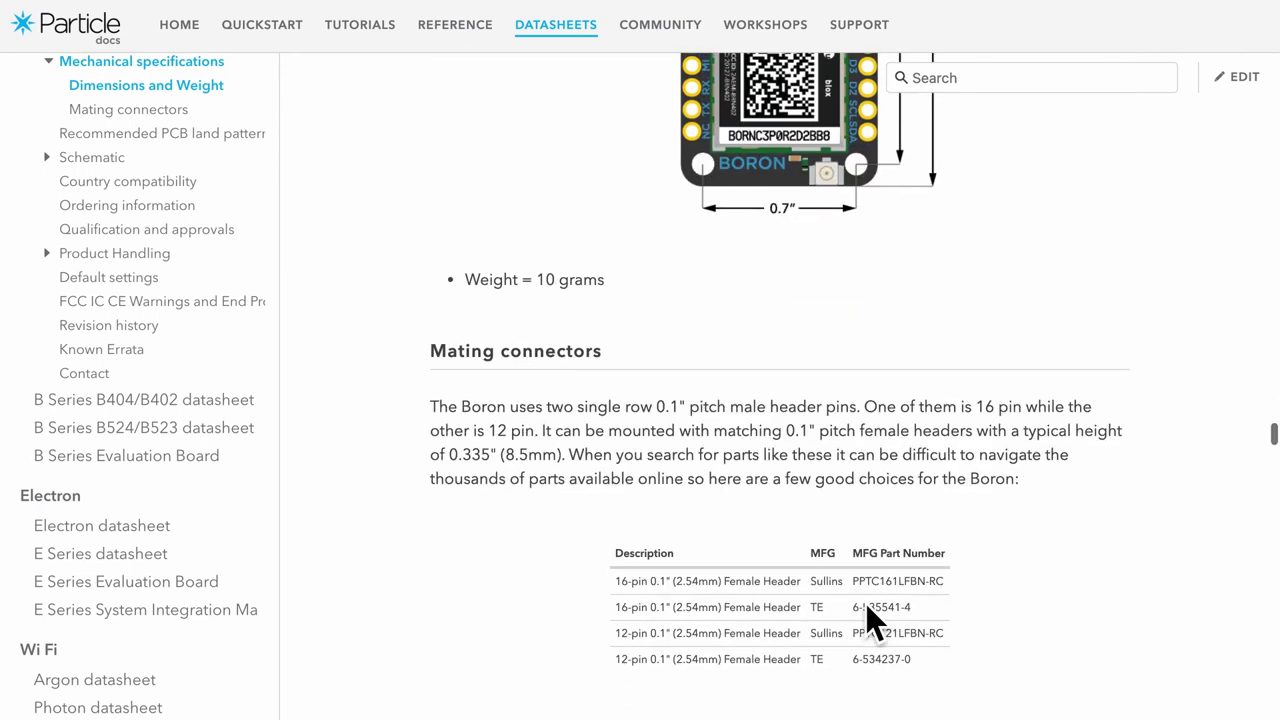
scroll(866, 603, down, 1)
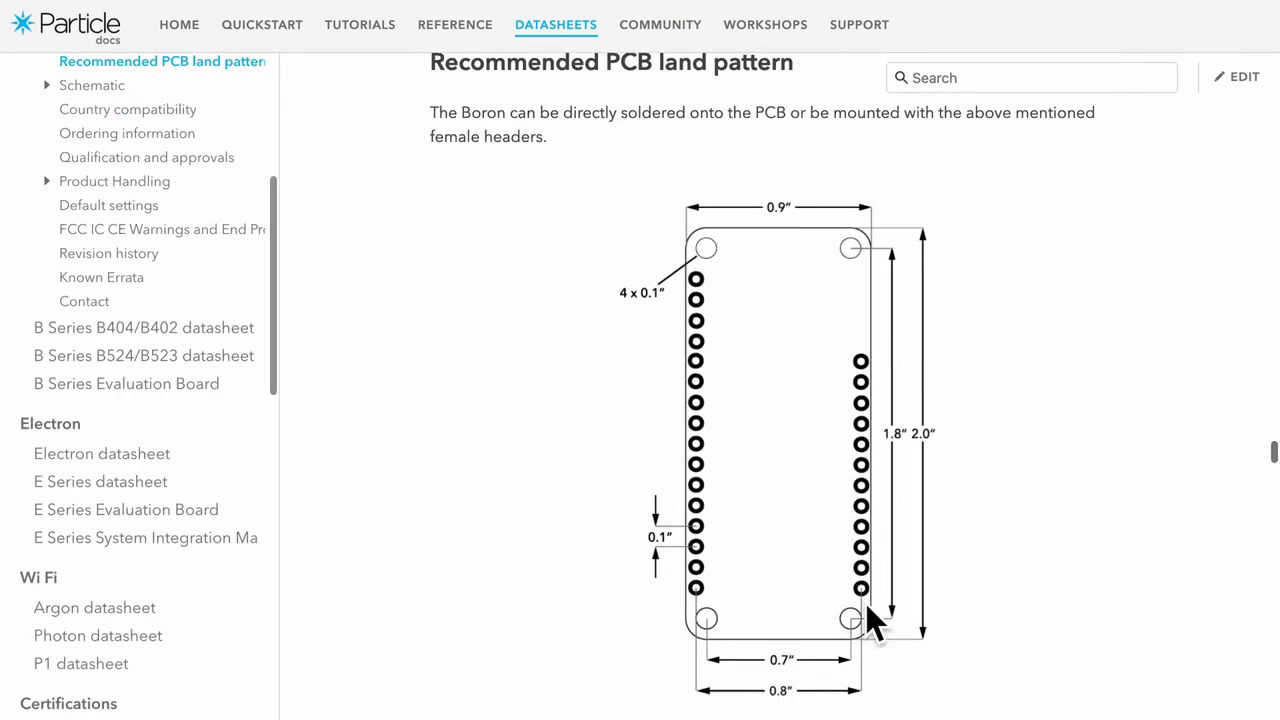
scroll(840, 540, up, 1)
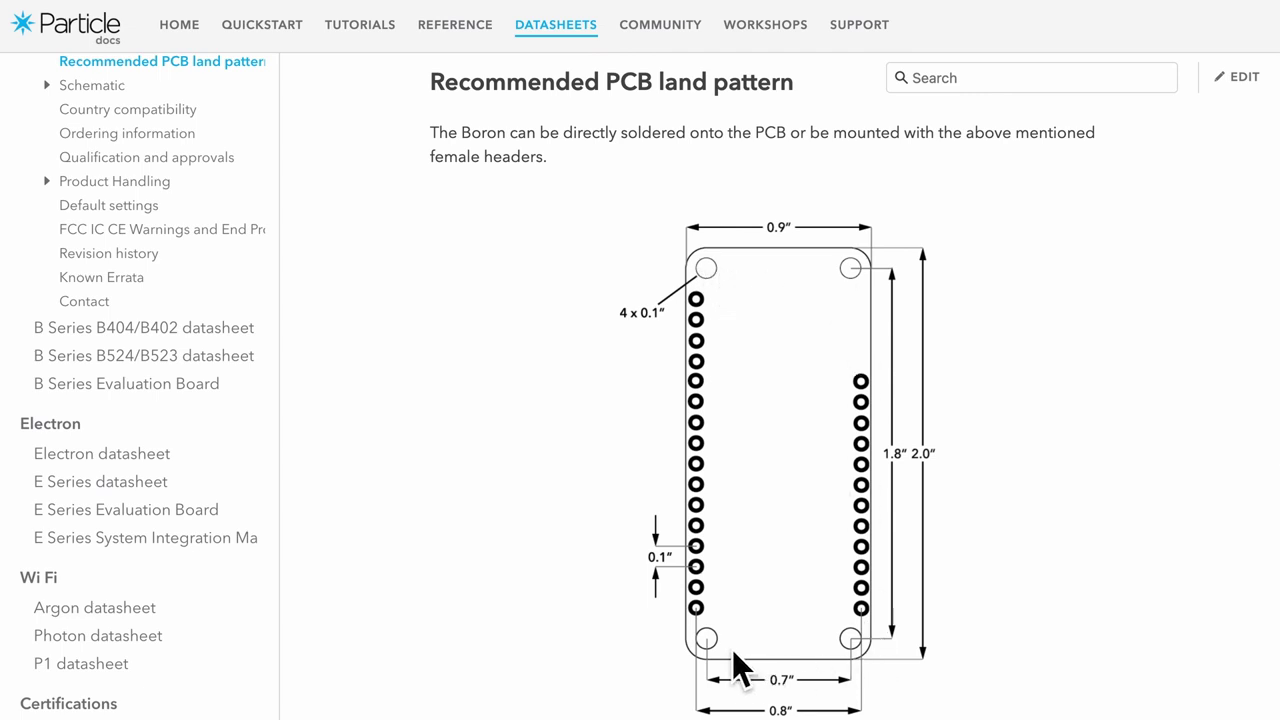
scroll(726, 631, down, 1)
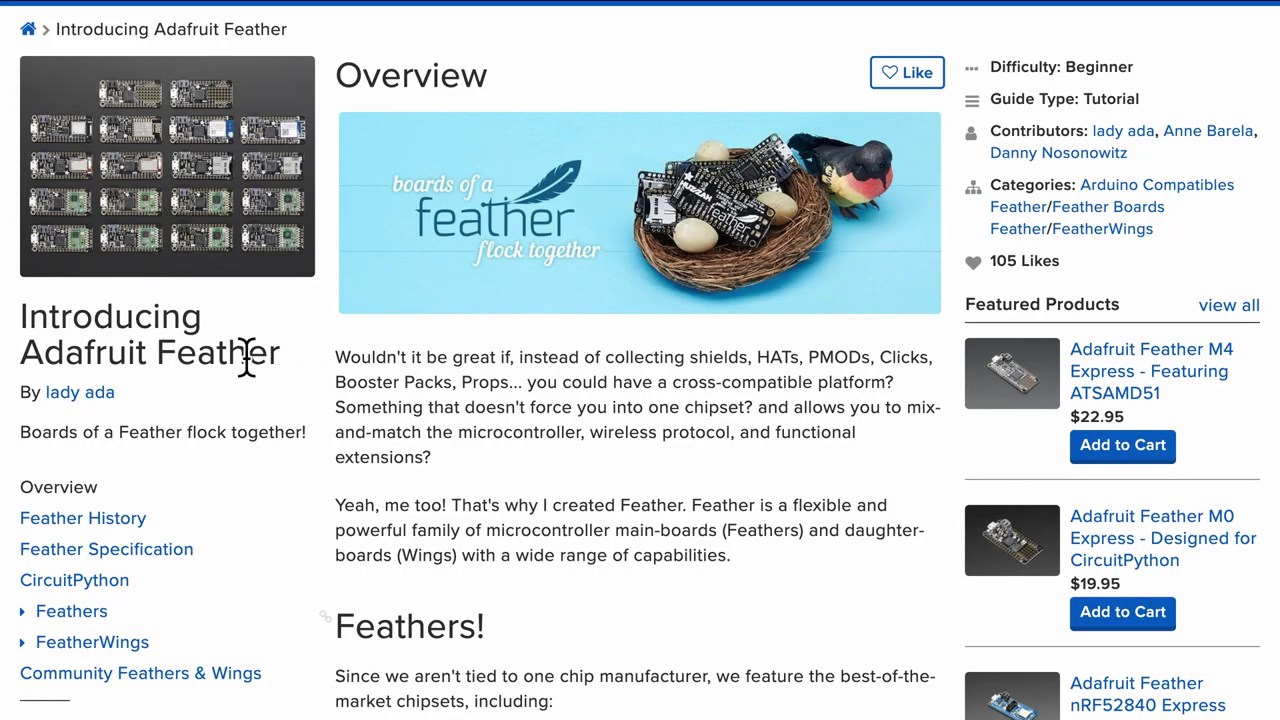
Highlight the 'Introducing Adafruit Feather' title, then clear the selection in the body text
triple_click(251, 356)
click(500, 450)
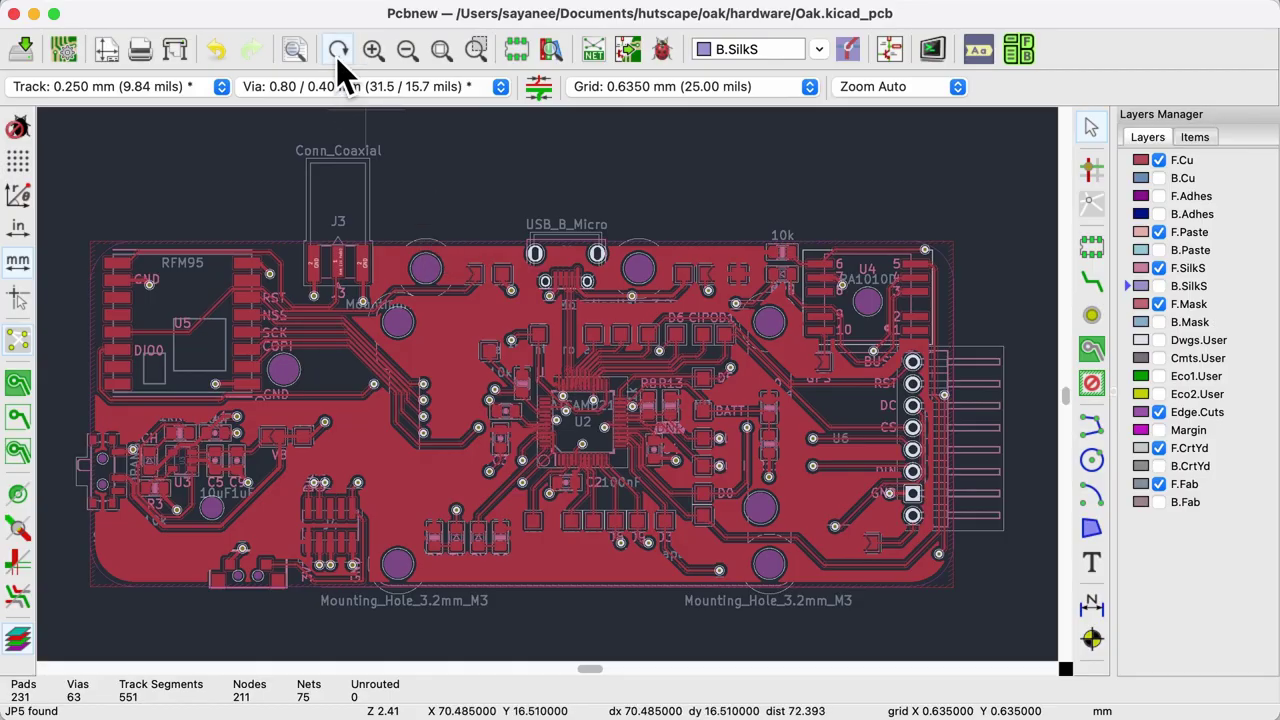
click(289, 1)
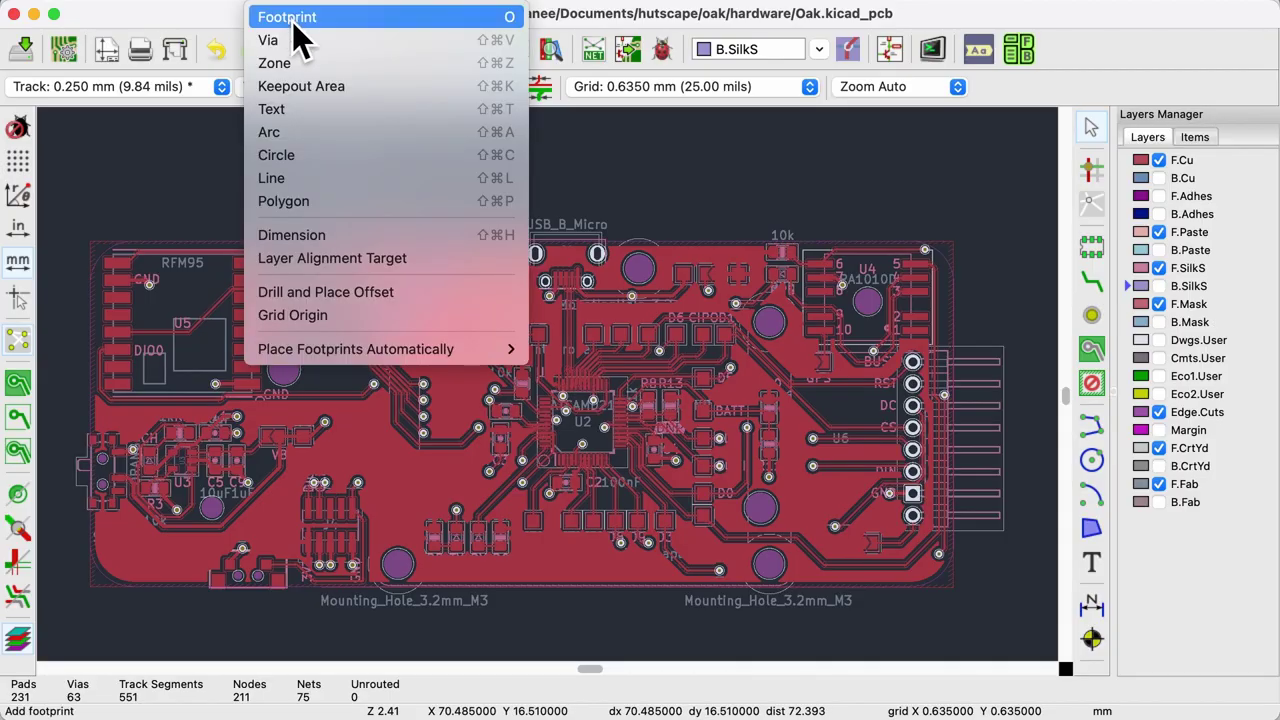
click(294, 22)
text(mountin)
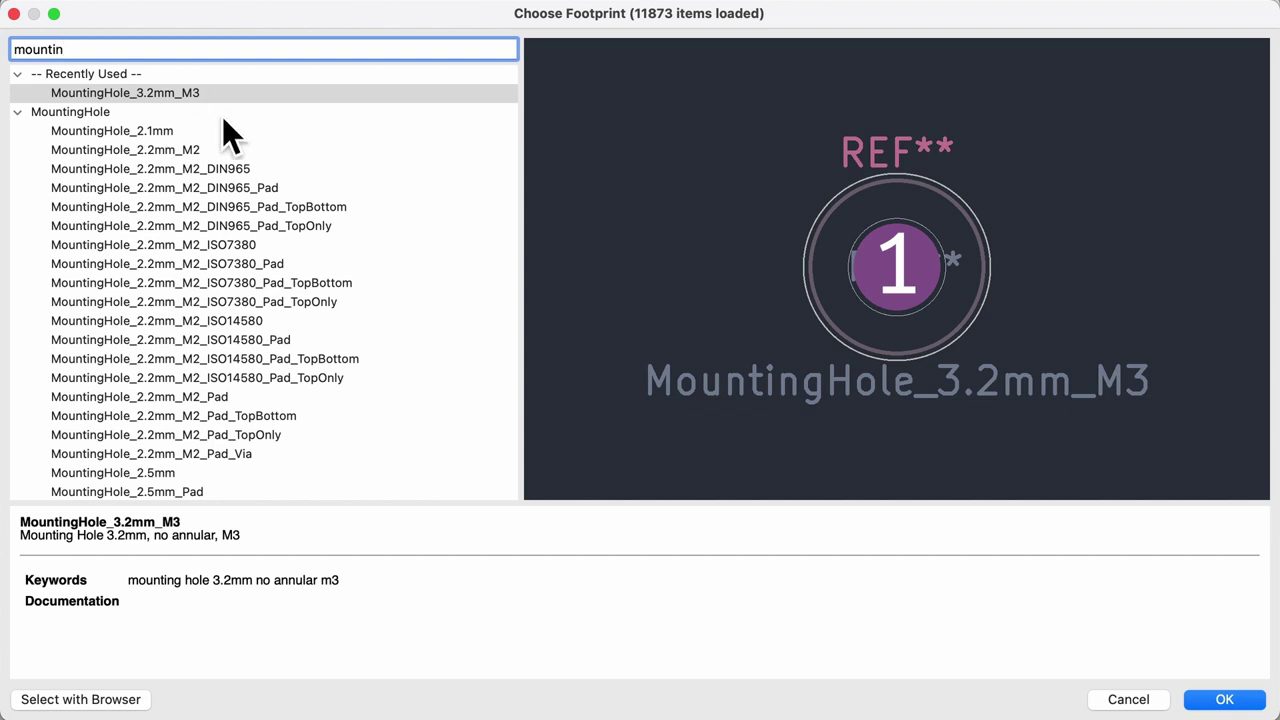
click(204, 132)
click(211, 155)
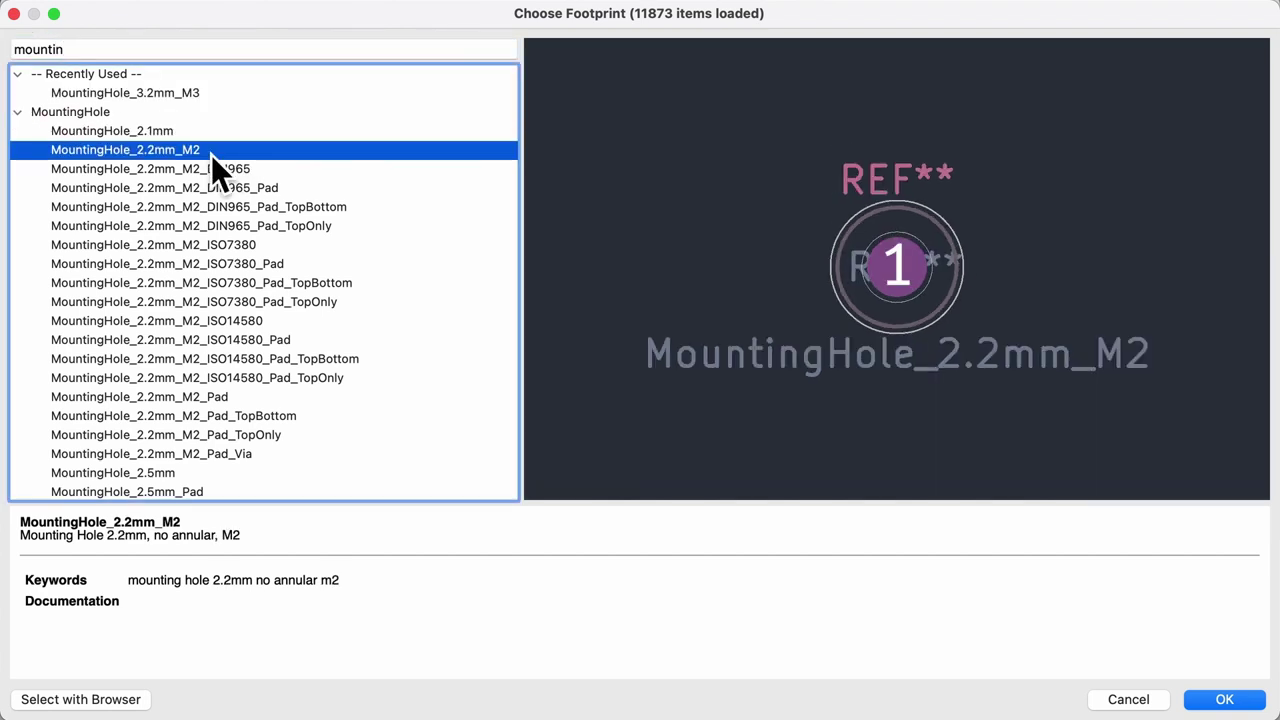
key(Down)
key(Down)
key(Down)
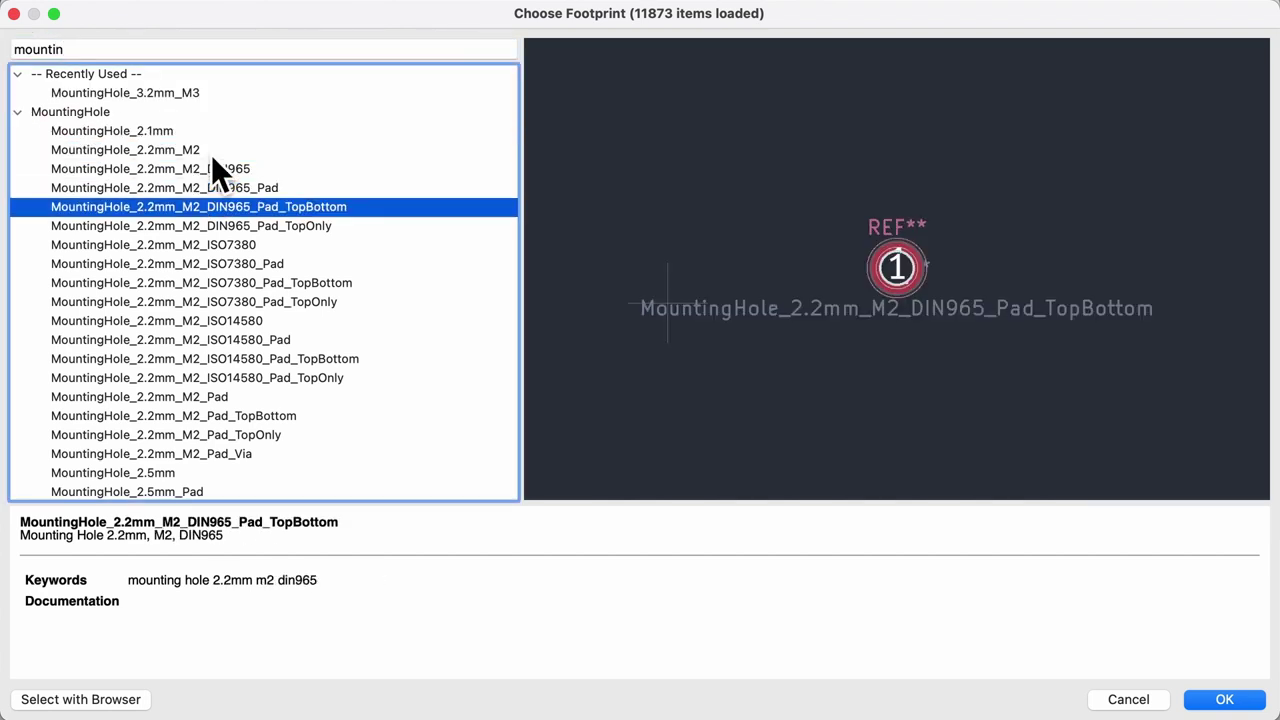
scroll(284, 359, down, 5)
click(258, 333)
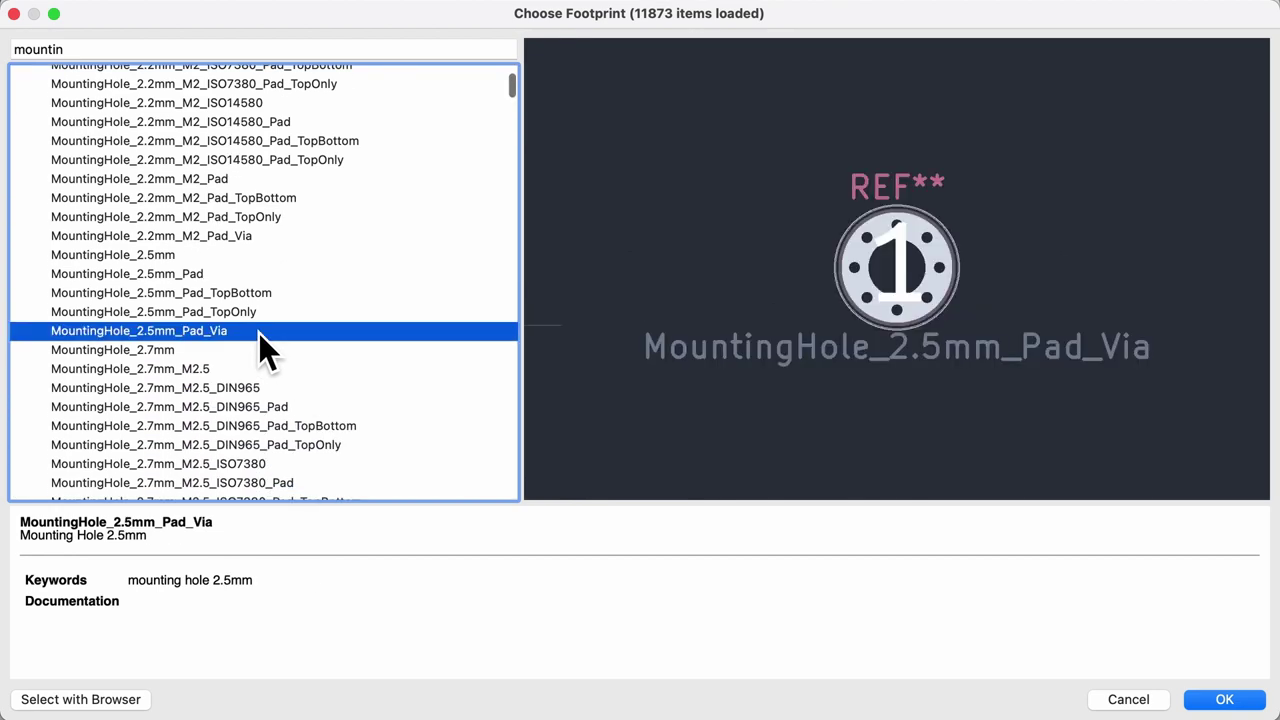
click(276, 368)
click(286, 410)
click(293, 429)
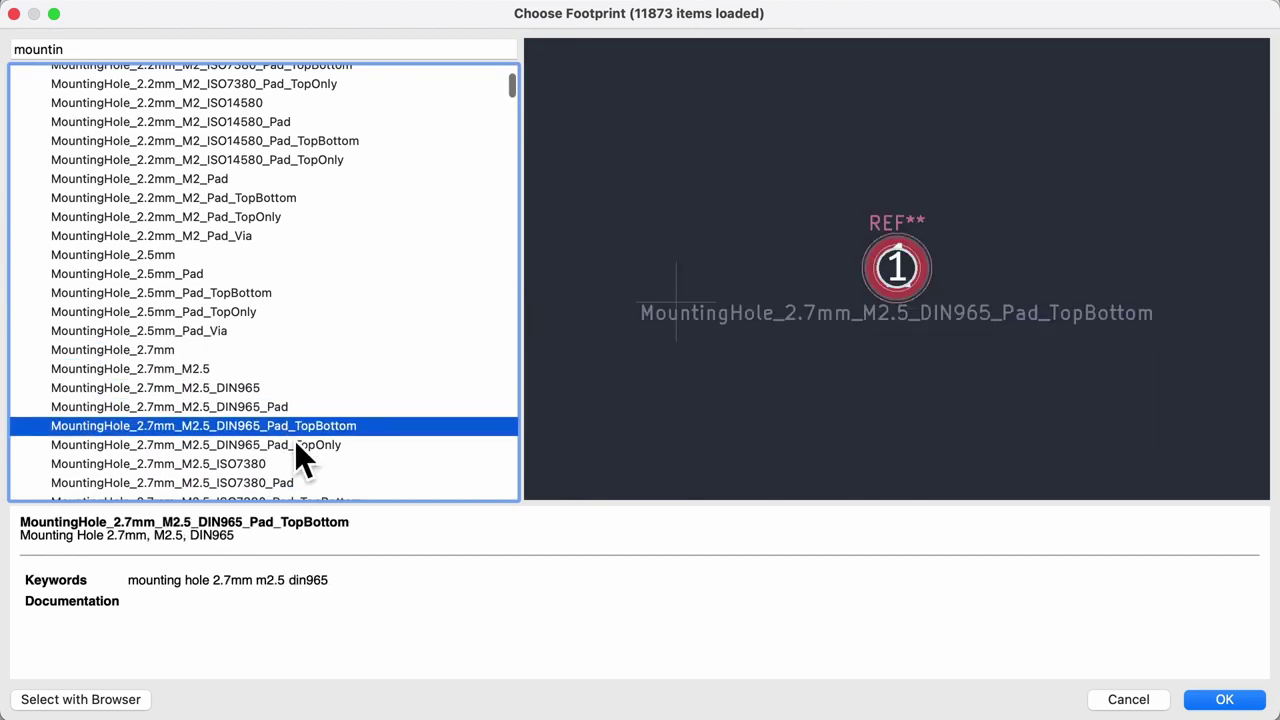
scroll(294, 445, down, 3)
key(Return)
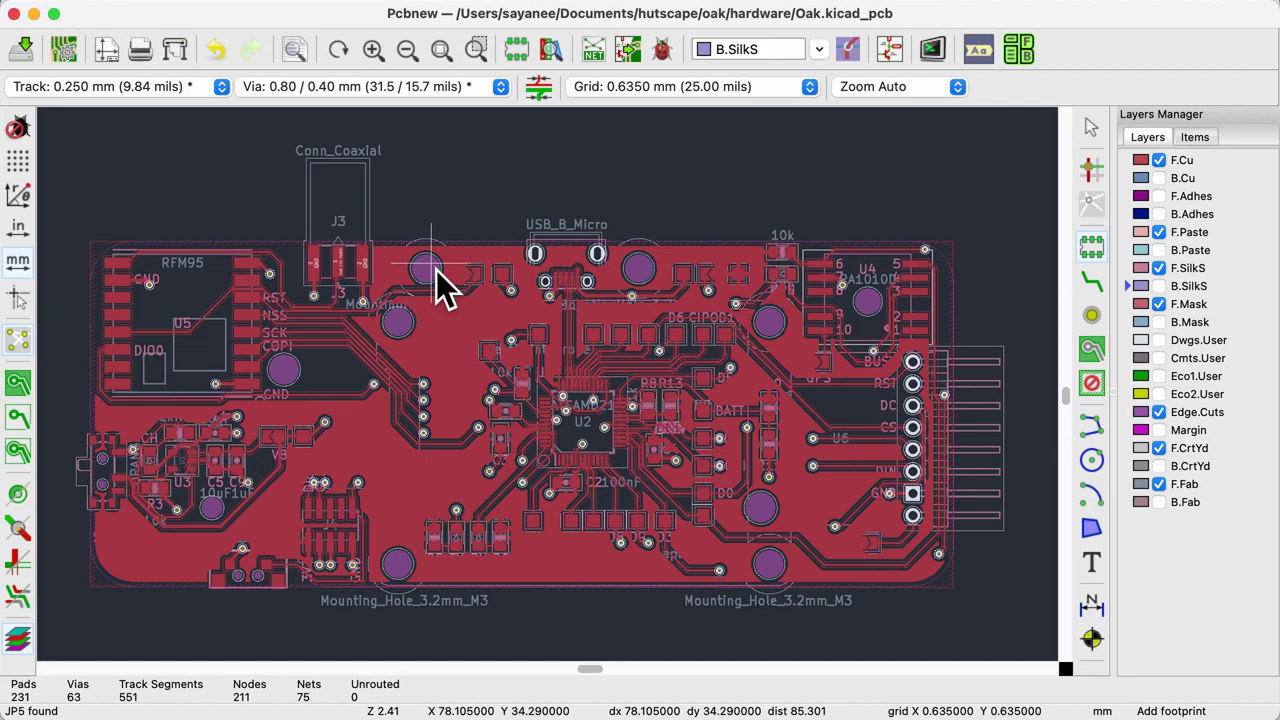
Zoom in near J3 and hide the copper zone fill to reveal the ratsnest
scroll(443, 277, up, 5)
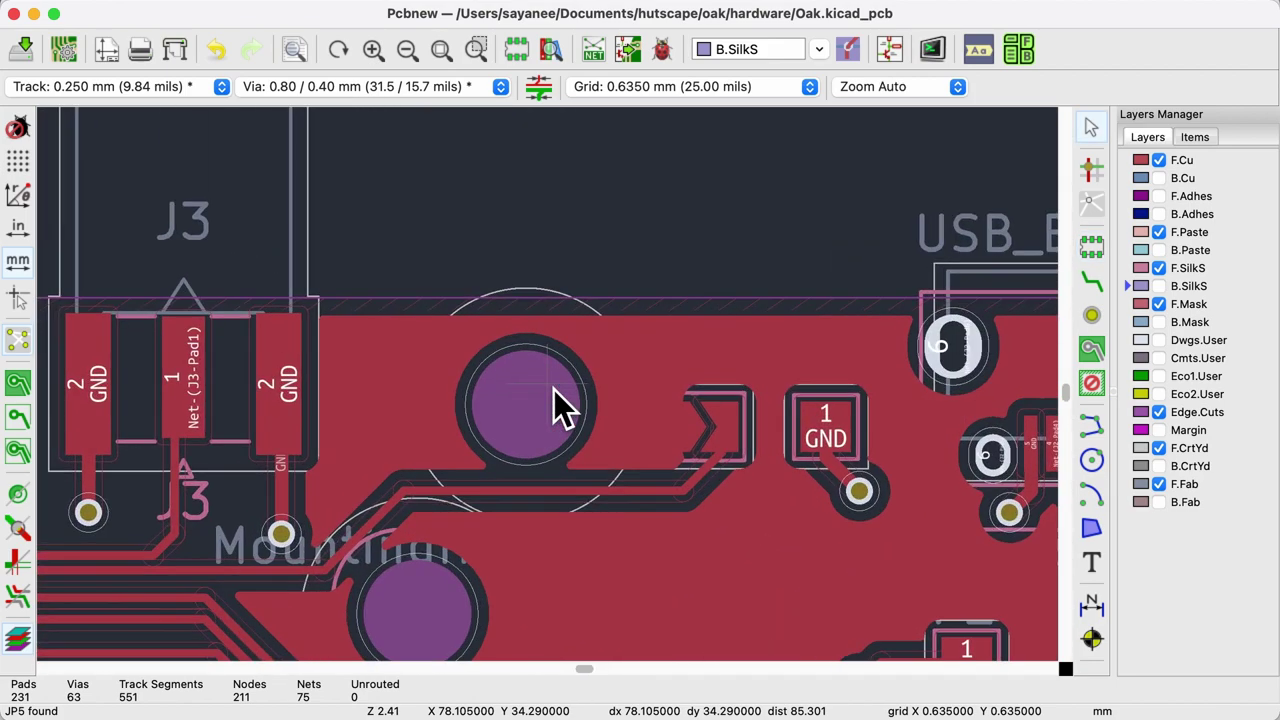
scroll(554, 389, up, 2)
key(ctrl+b)
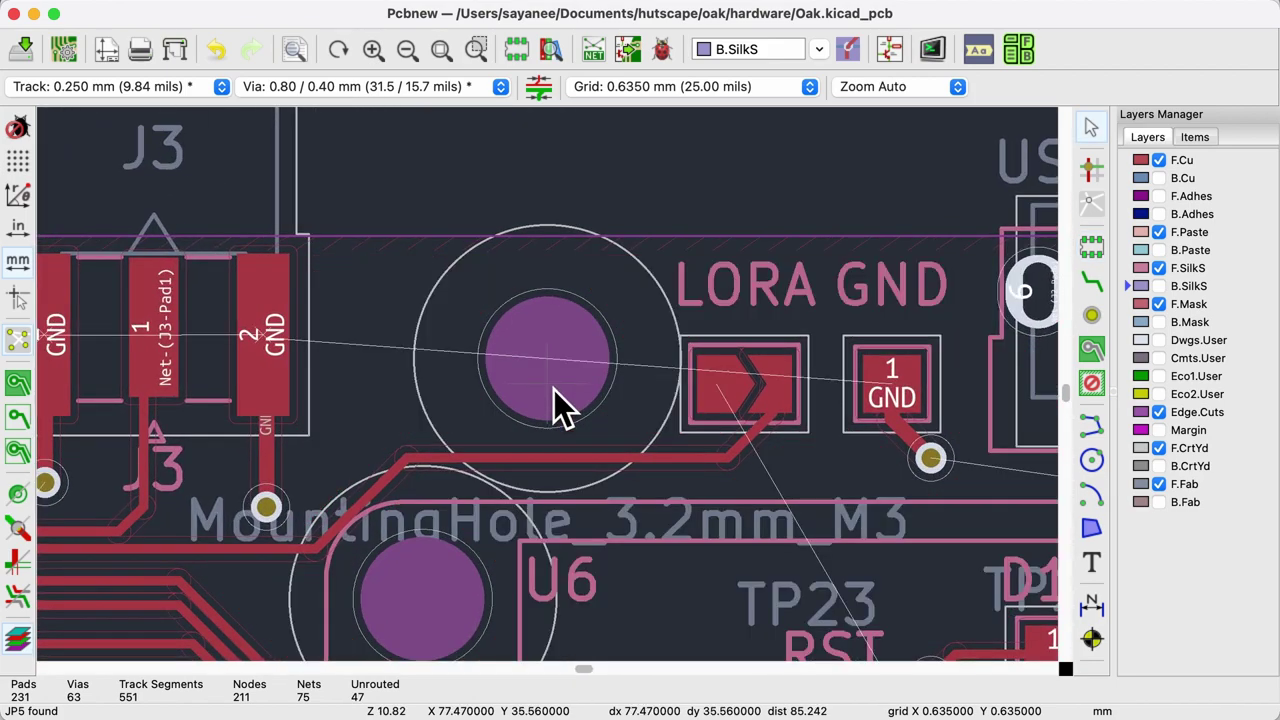
Centre the view on the M3 mounting hole beside J3 and open its Footprint Properties
click(585, 277)
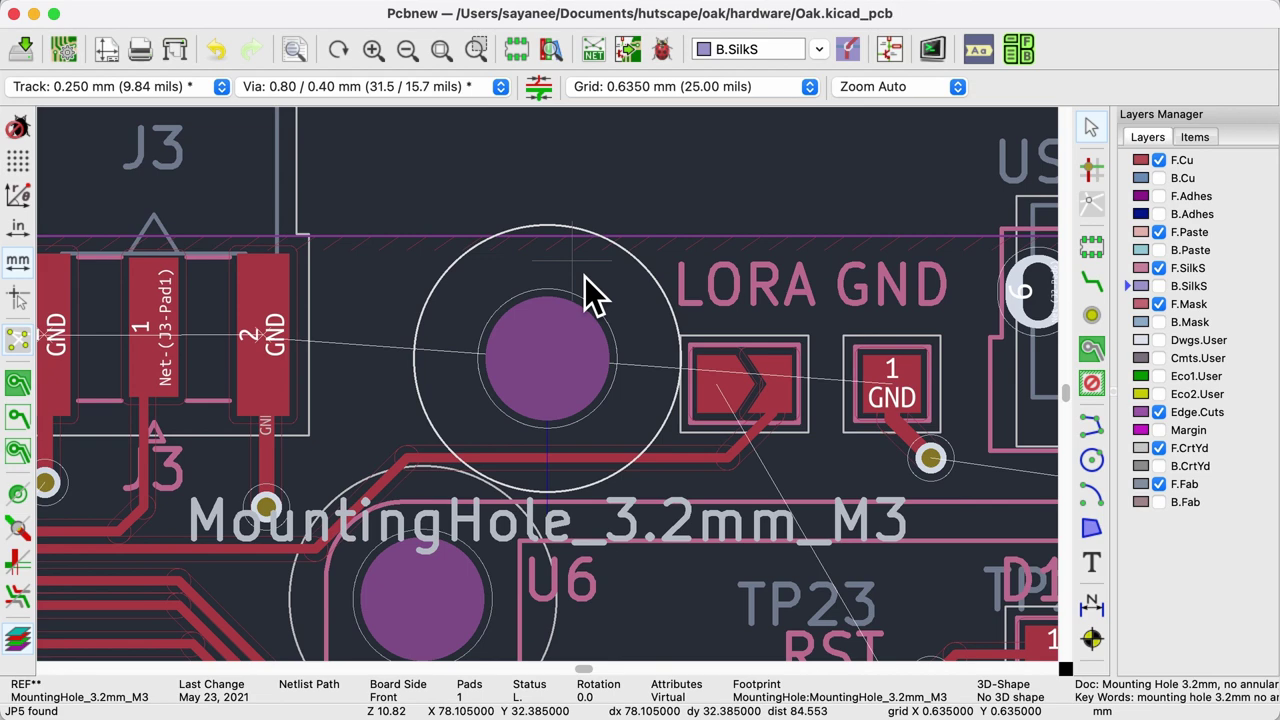
key(F4)
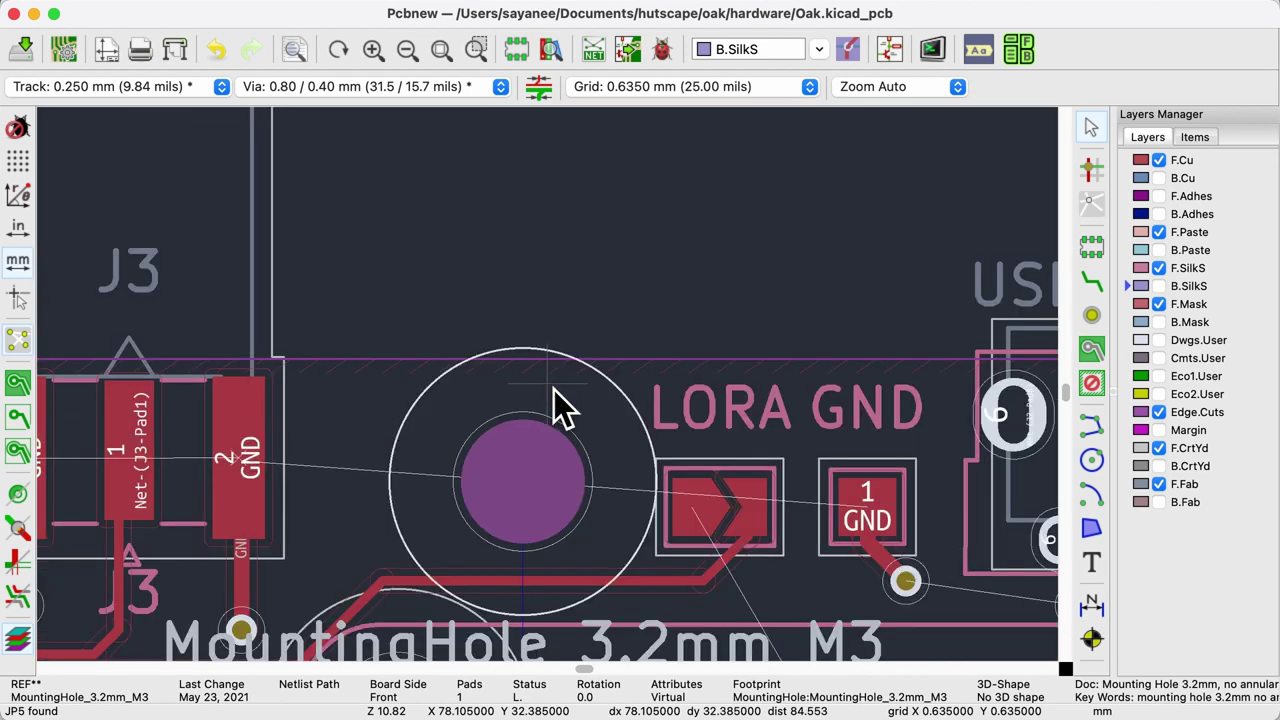
scroll(536, 495, up, 2)
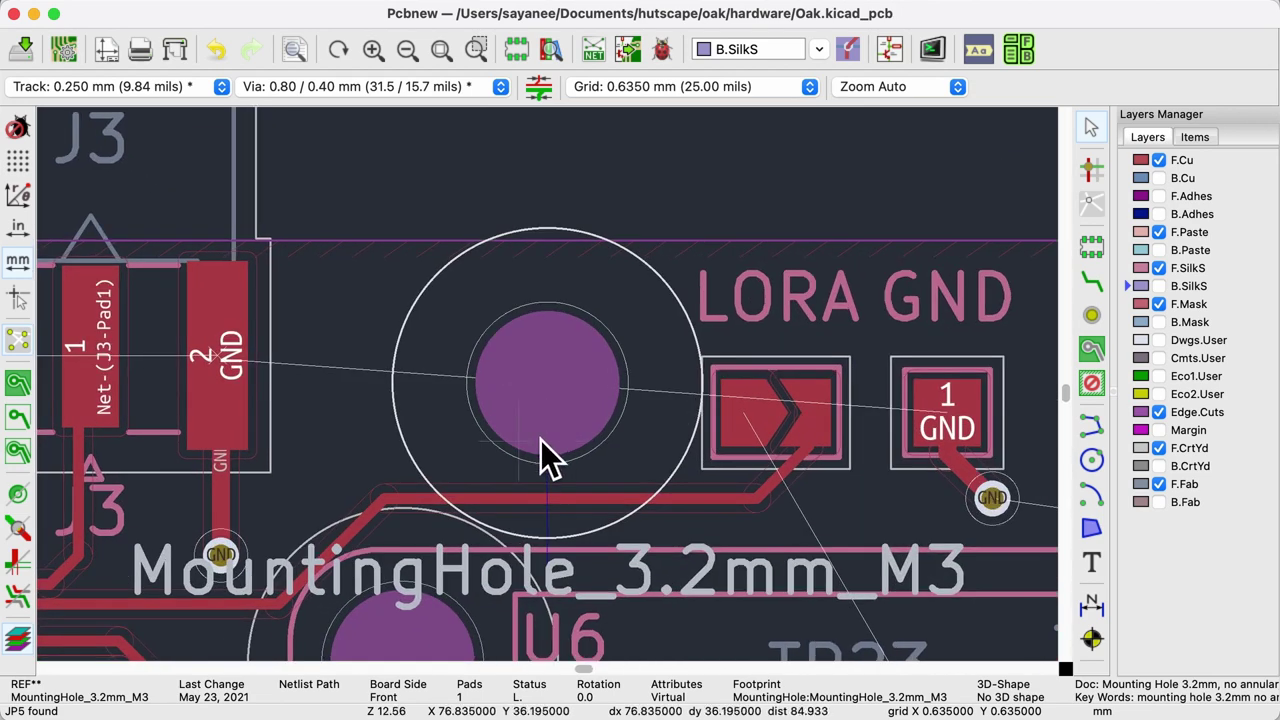
key(F4)
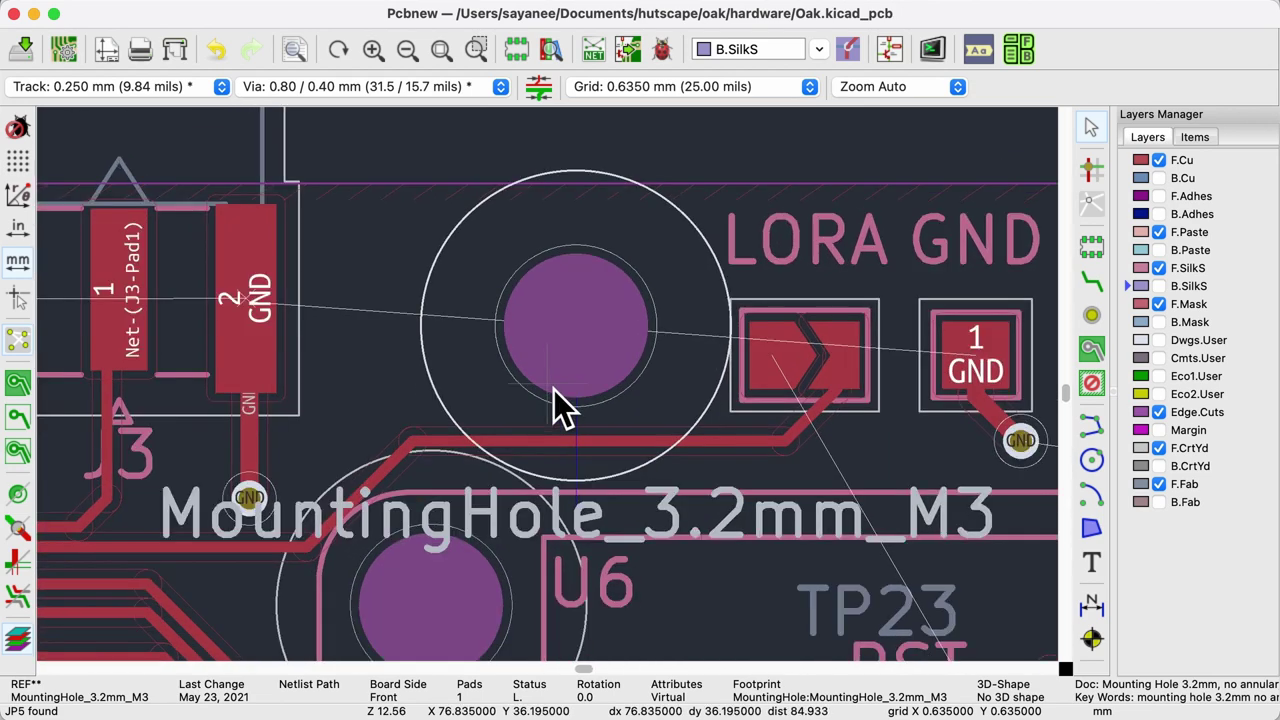
double_click(626, 232)
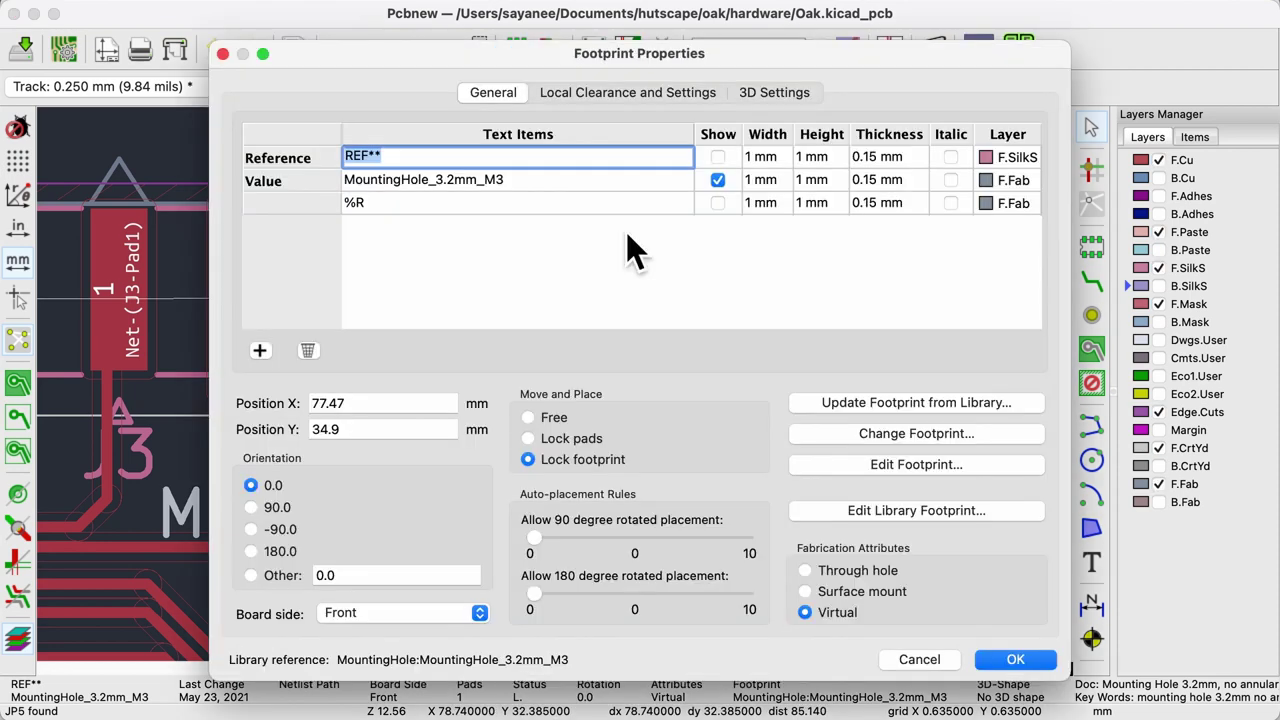
Set the MountingHole_3.2mm_M3 footprint to Lock footprint under Move and Place
click(555, 462)
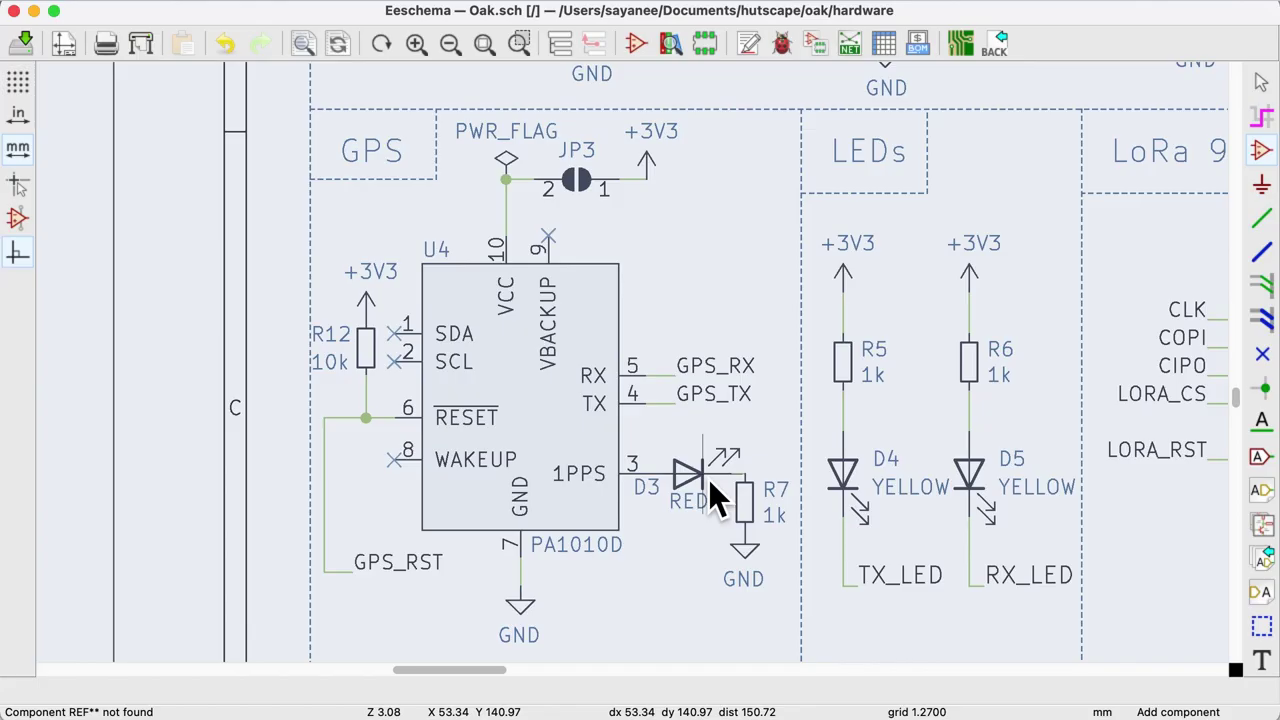
key(Escape)
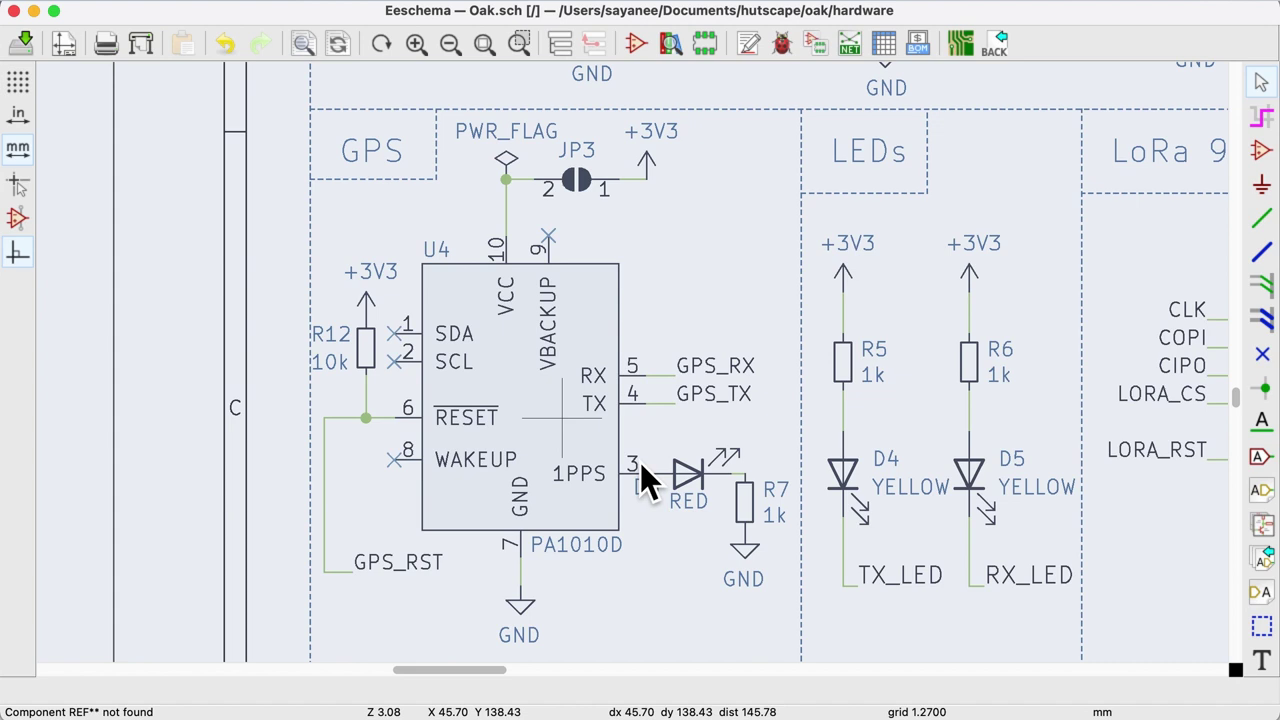
click(697, 483)
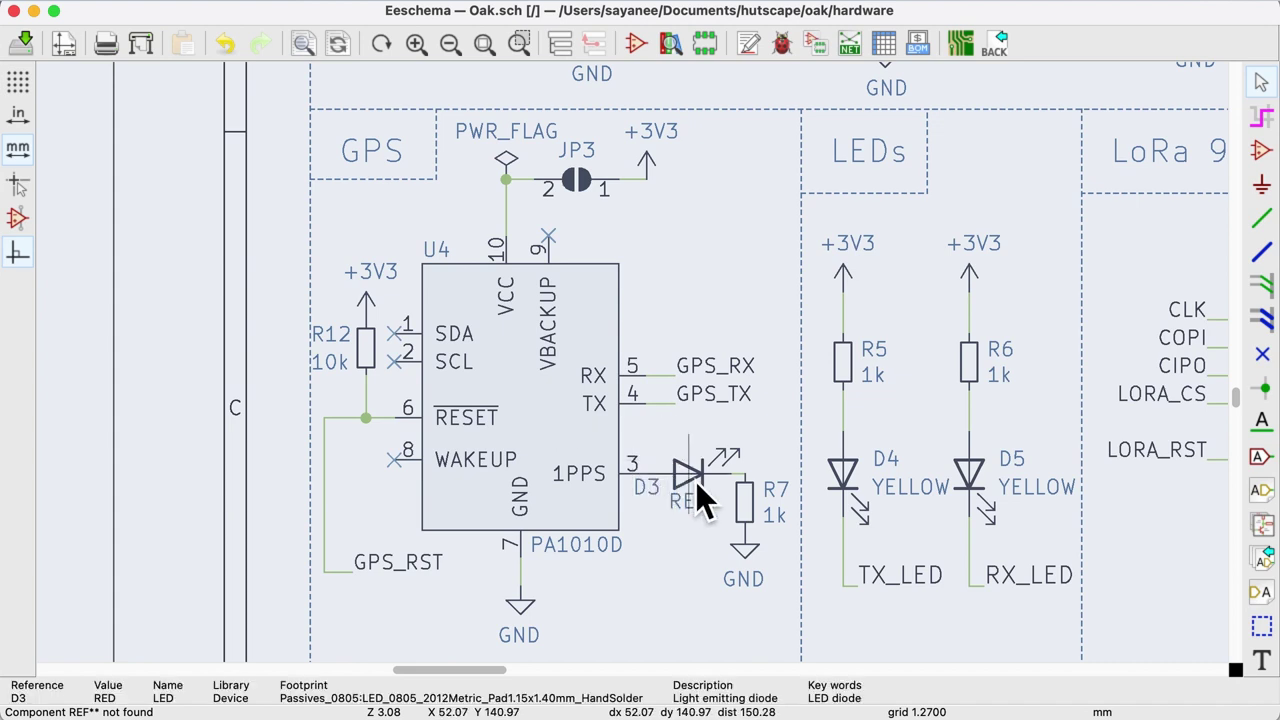
key(m)
click(696, 482)
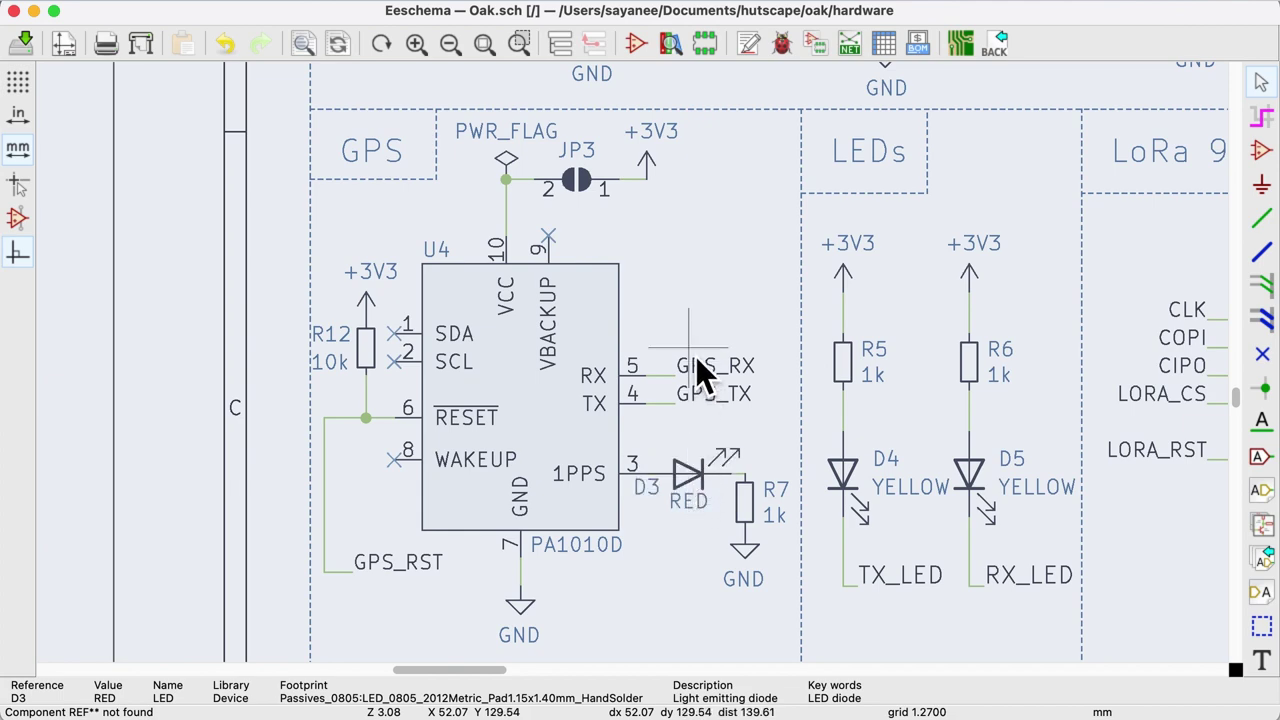
scroll(643, 380, up, 6)
click(770, 224)
key(m)
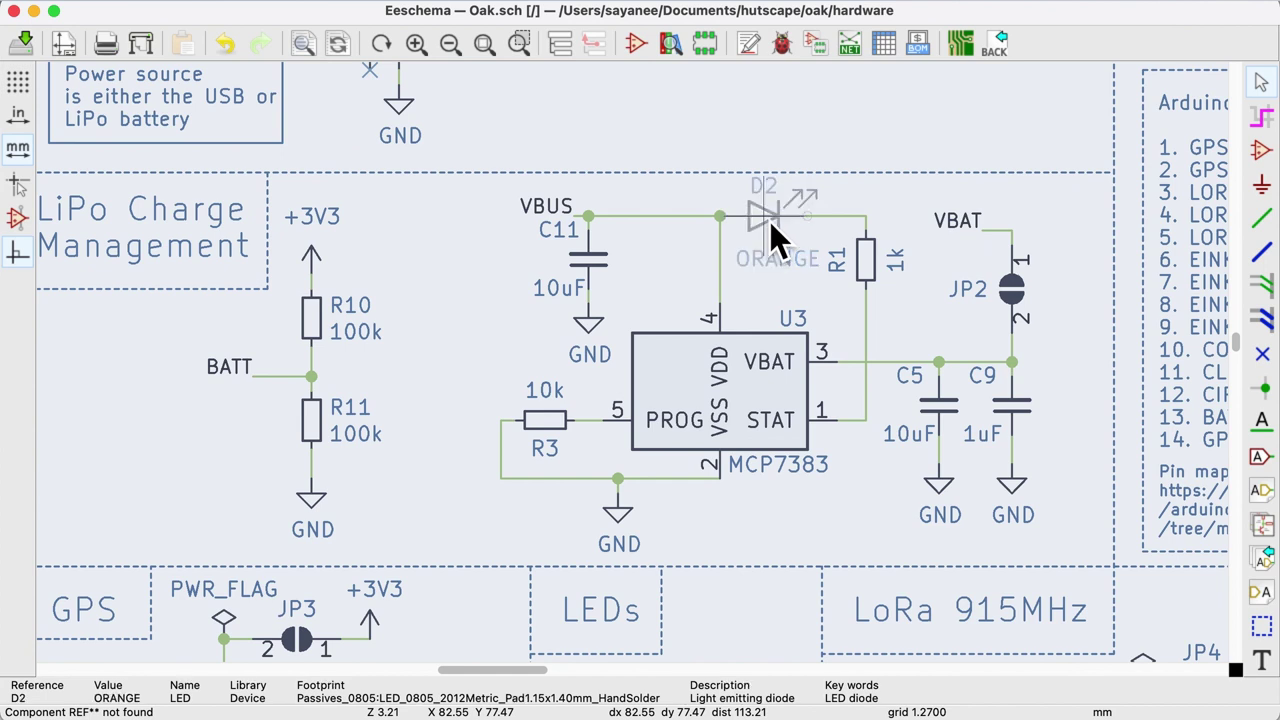
click(770, 220)
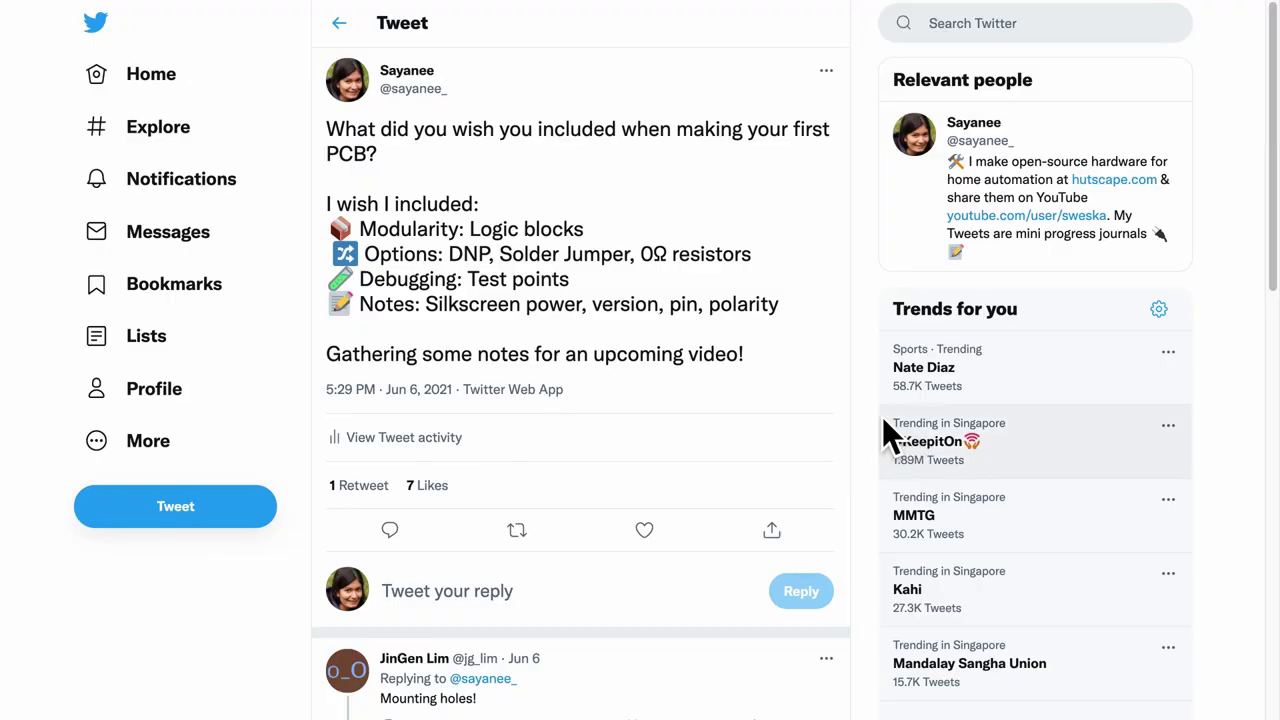
Highlight the tweet's opening question about first PCBs, then scroll down through the replies
triple_click(671, 142)
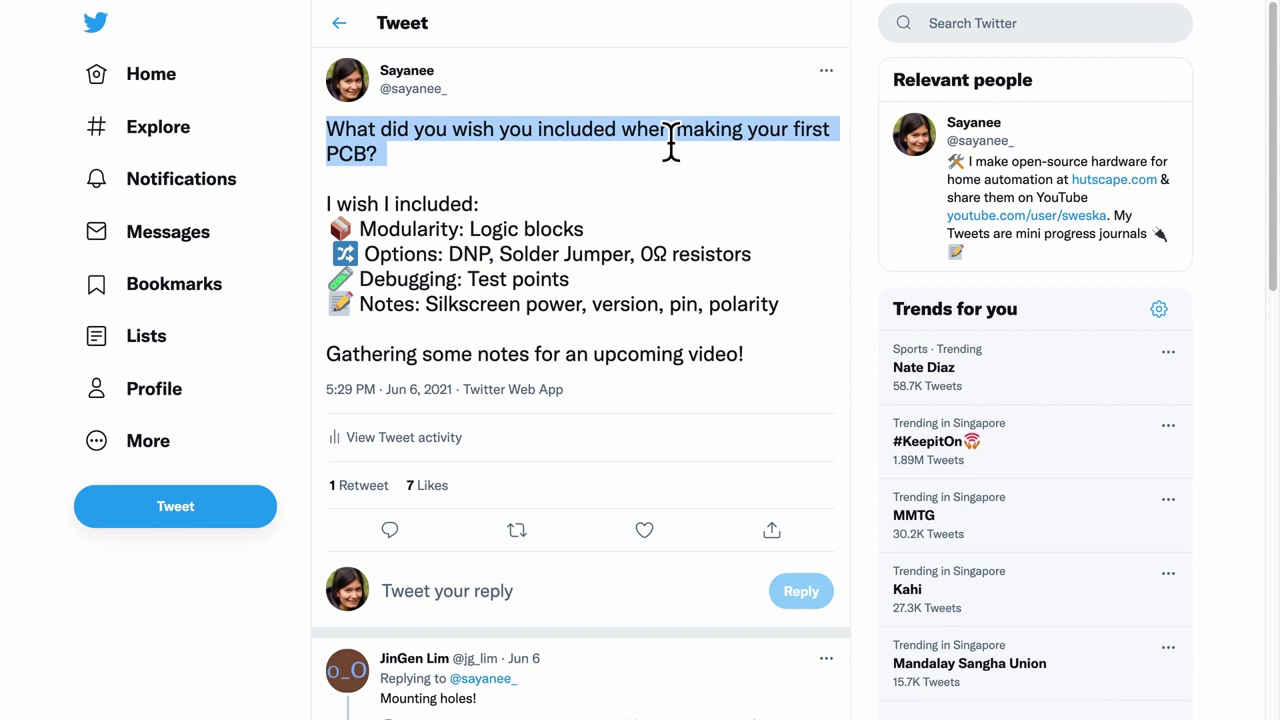
click(682, 185)
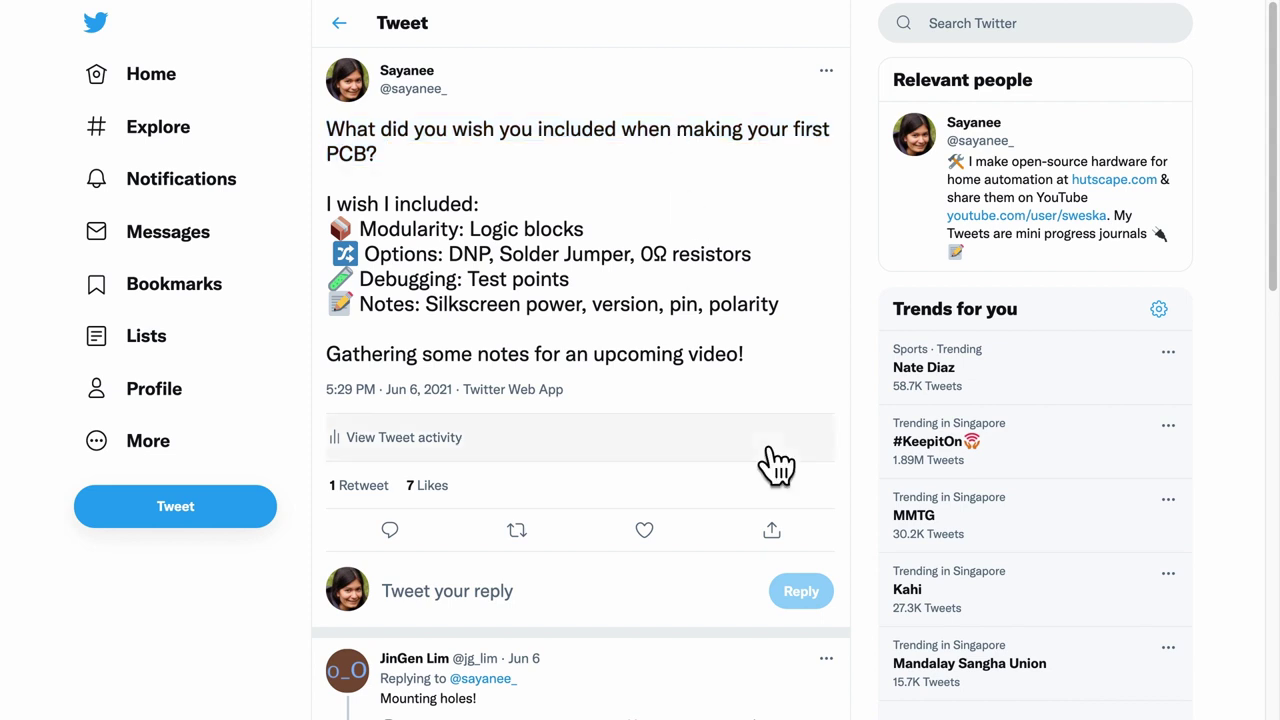
scroll(772, 455, down, 1)
scroll(778, 462, down, 5)
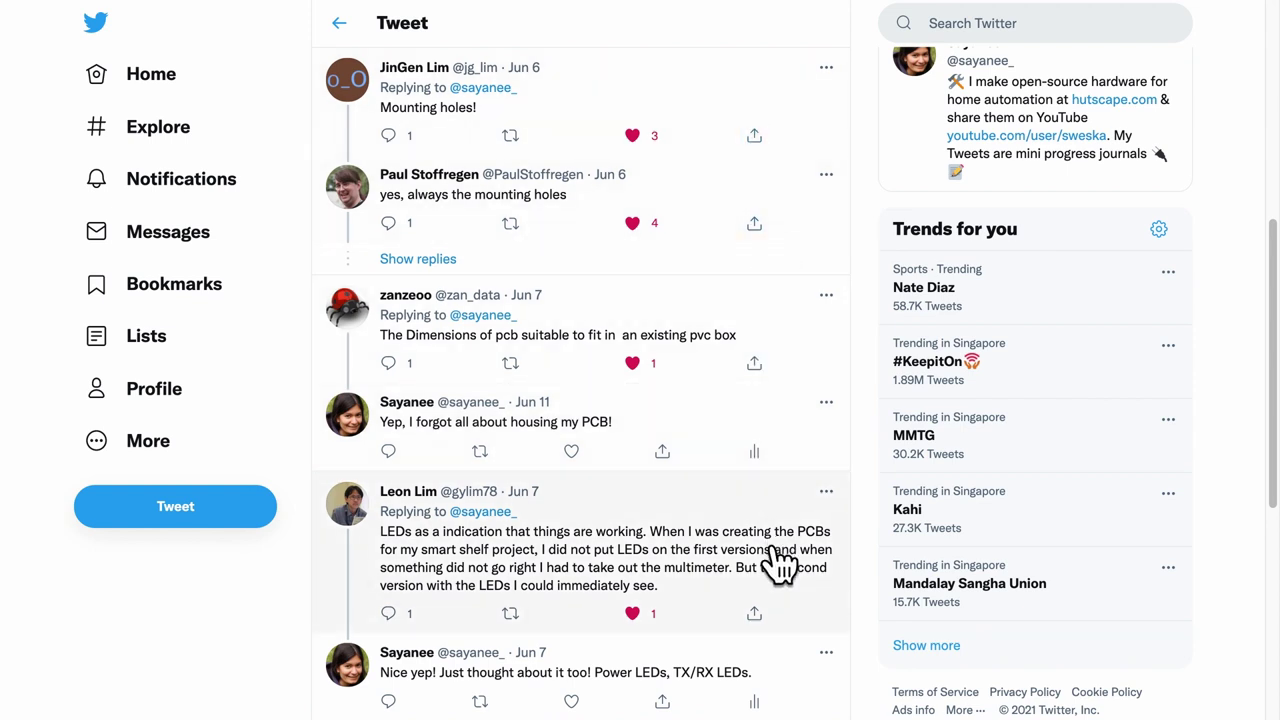
scroll(780, 583, down, 5)
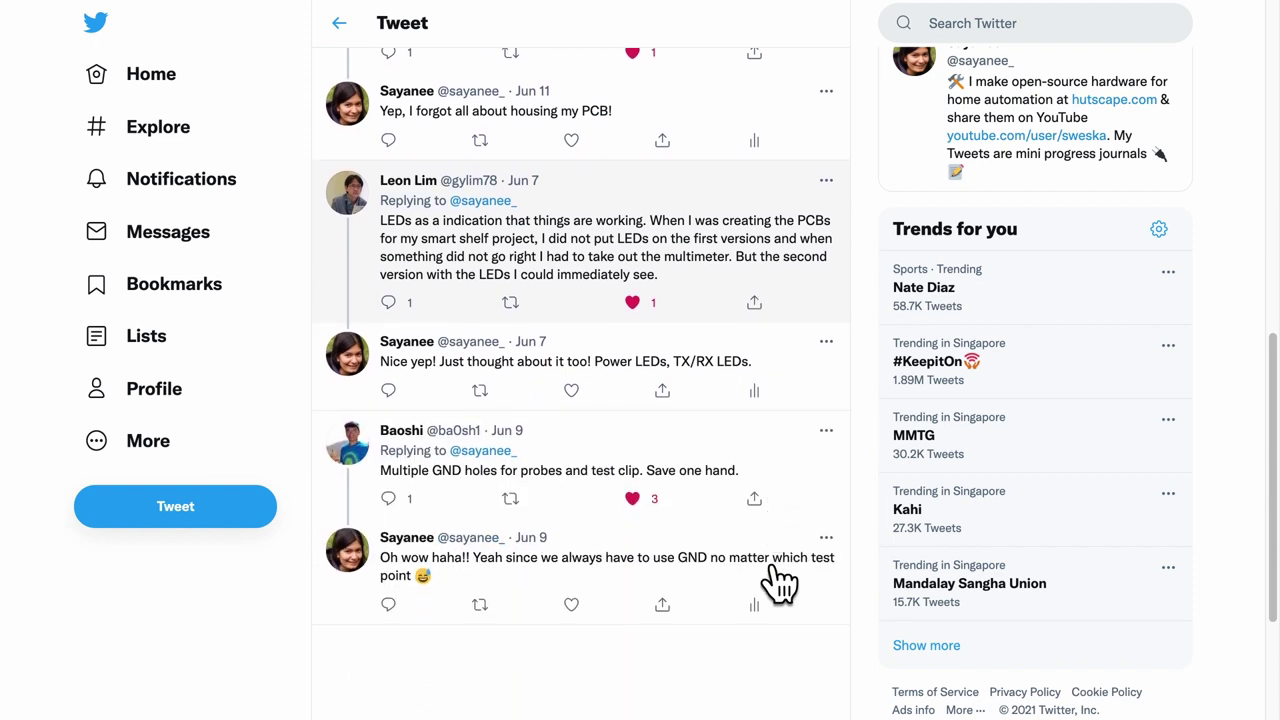
Open the 'Multiple GND holes' reply and select its whole text
click(712, 370)
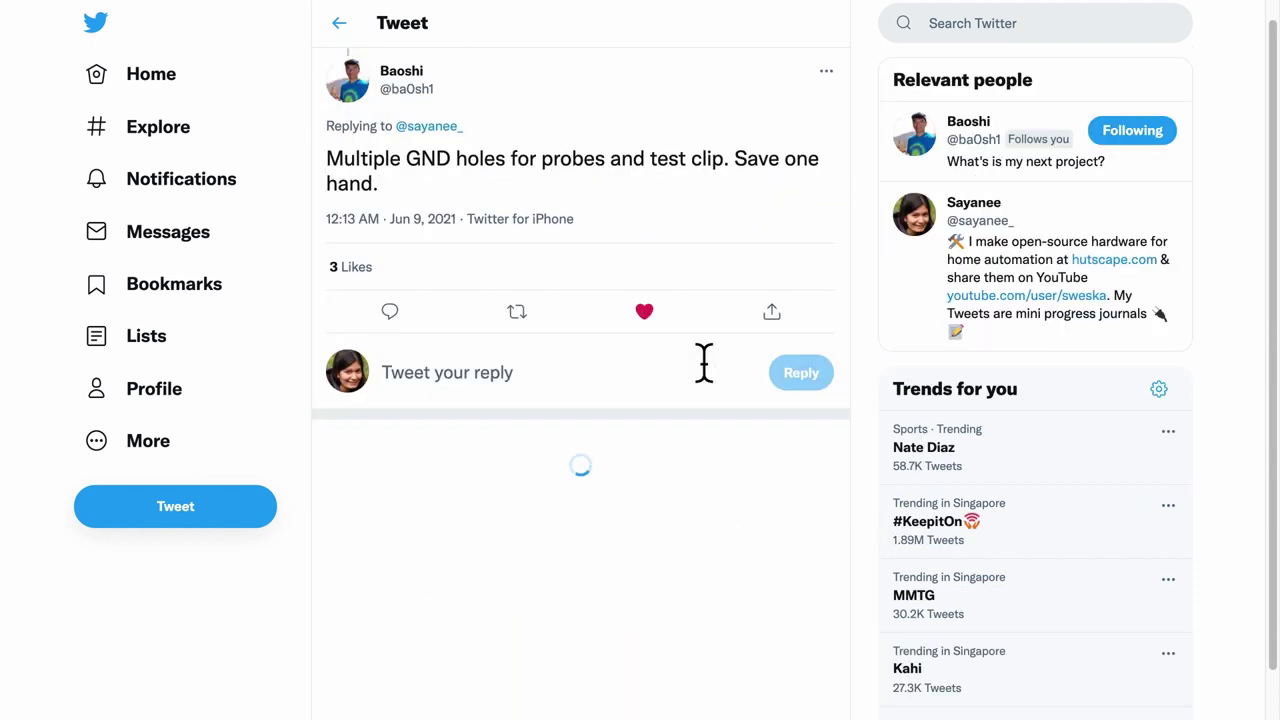
triple_click(624, 172)
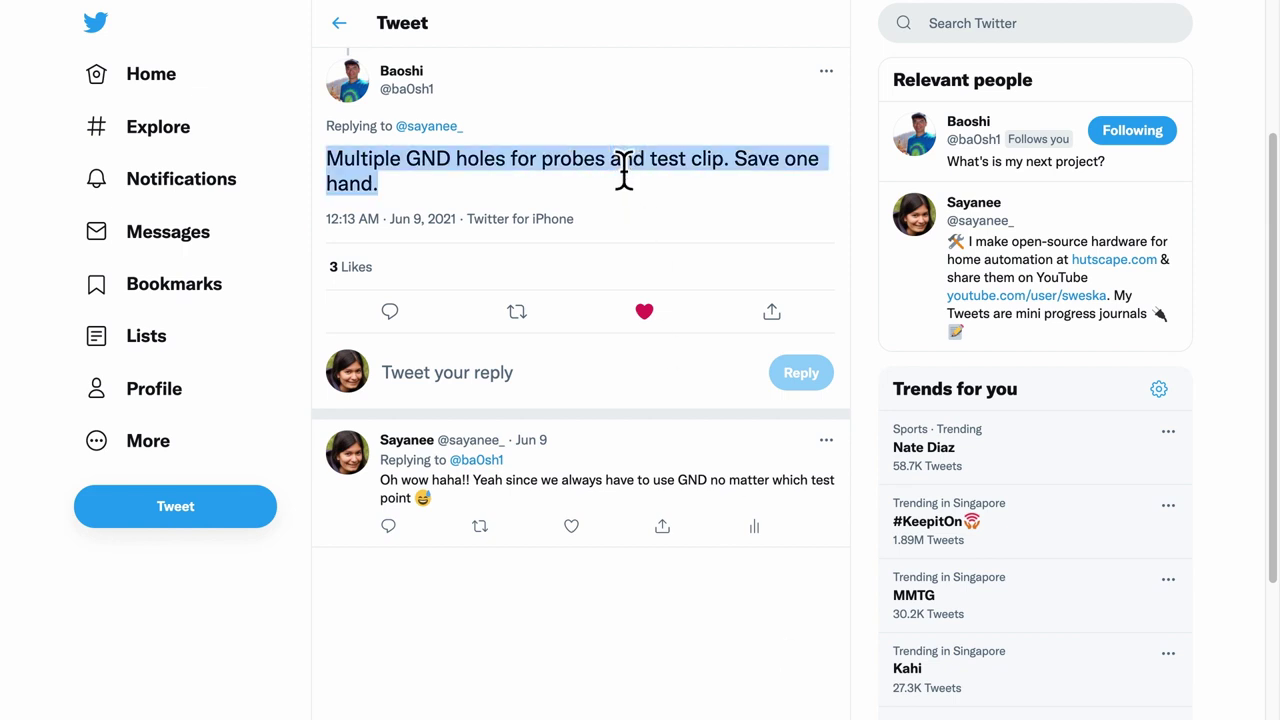